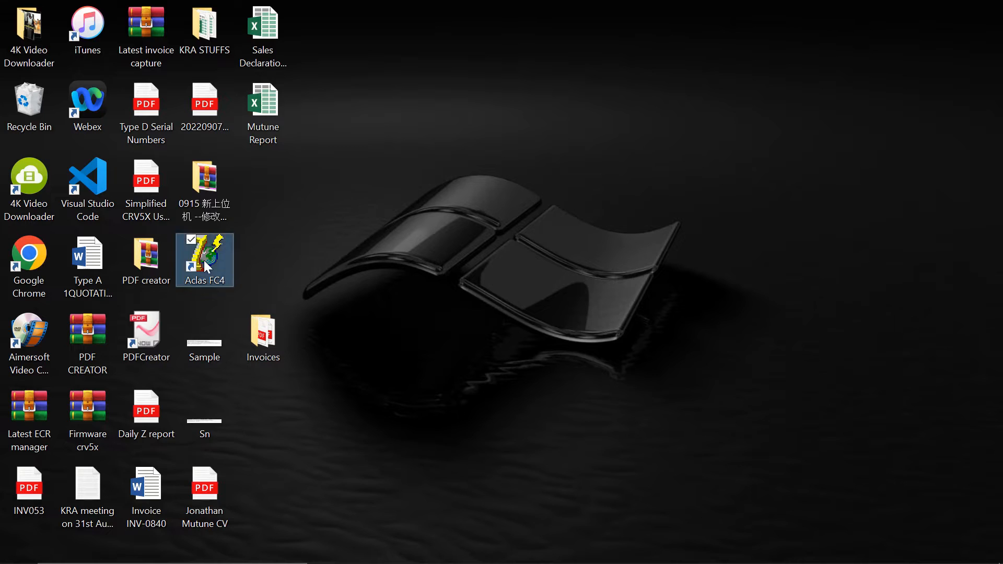
- Launch Aclas FC4 as administrator and log in with user name admin and the account password
{"action": "right_click", "coordinate": [204, 260]}
{"action": "left_click", "coordinate": [51, 207]}
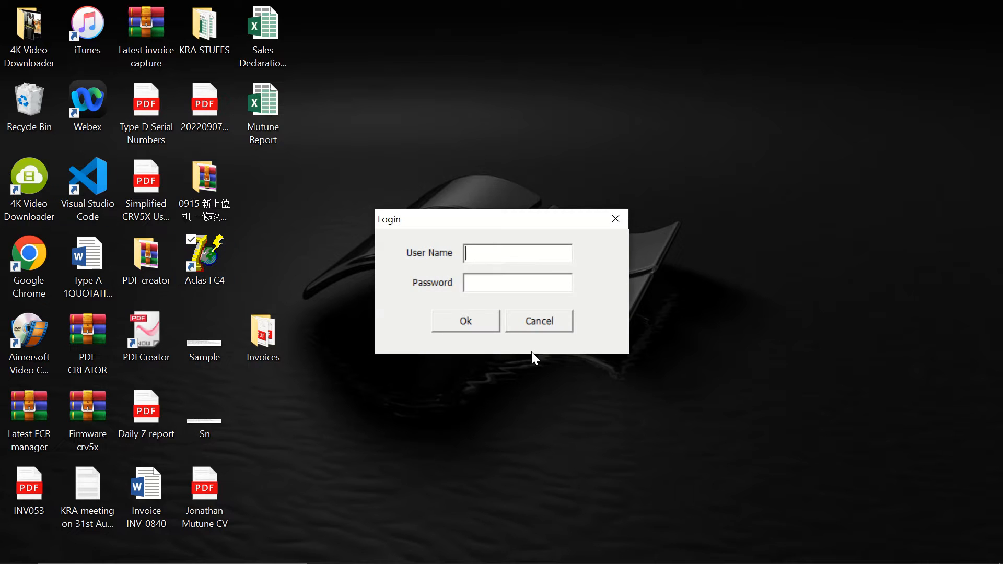
{"action": "type", "text": "admin"}
{"action": "type", "text": "*****"}
{"action": "left_click", "coordinate": [467, 319]}
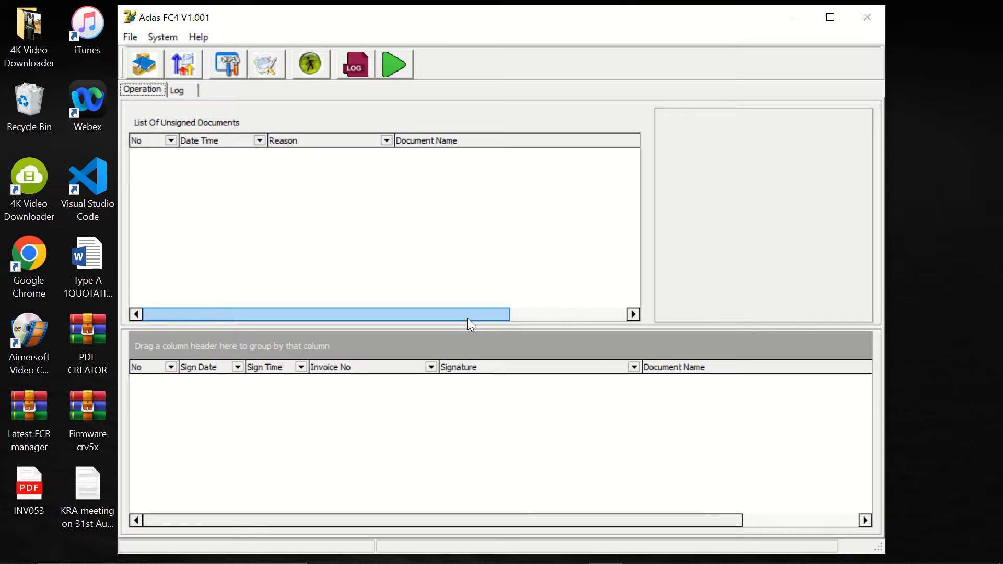
- Maximize the window and grant the admin user all permissions in the user manager, saving them
{"action": "left_click", "coordinate": [829, 19]}
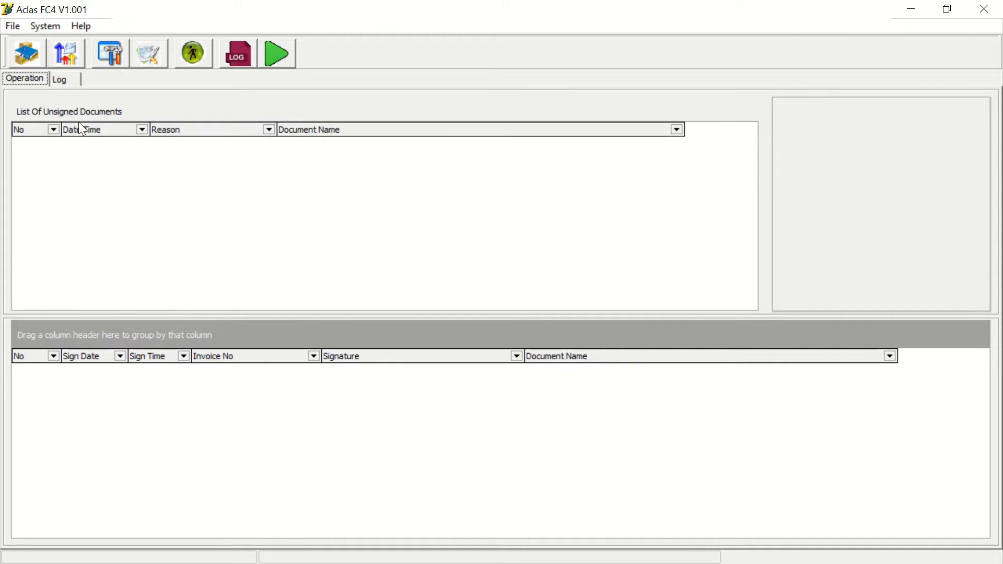
{"action": "left_click", "coordinate": [44, 26]}
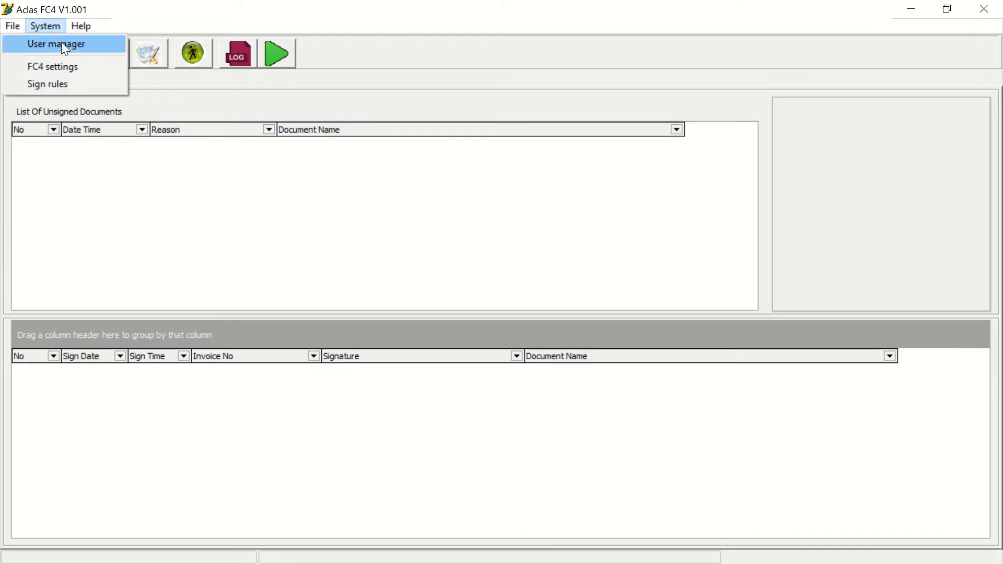
{"action": "left_click", "coordinate": [62, 43]}
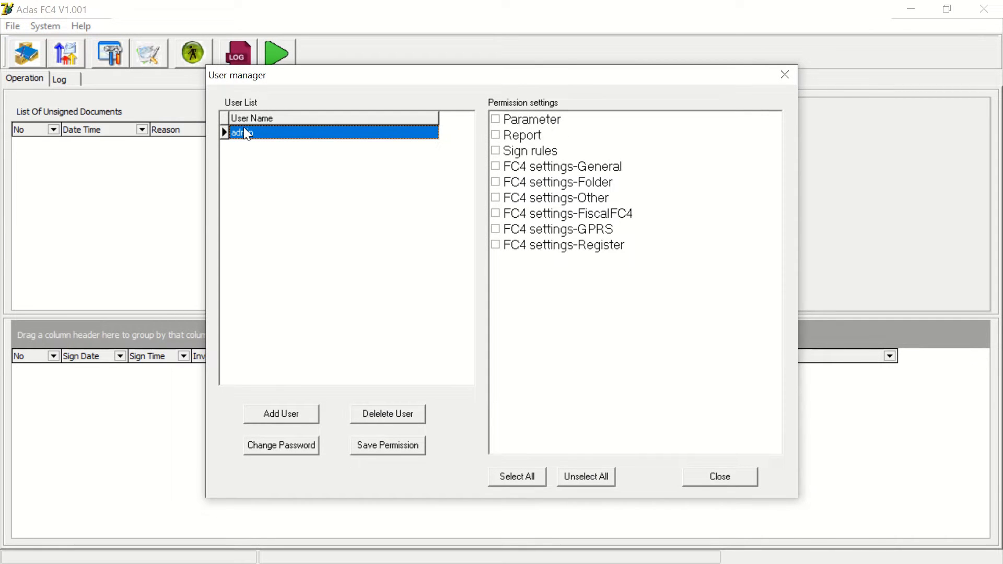
{"action": "left_click", "coordinate": [526, 477]}
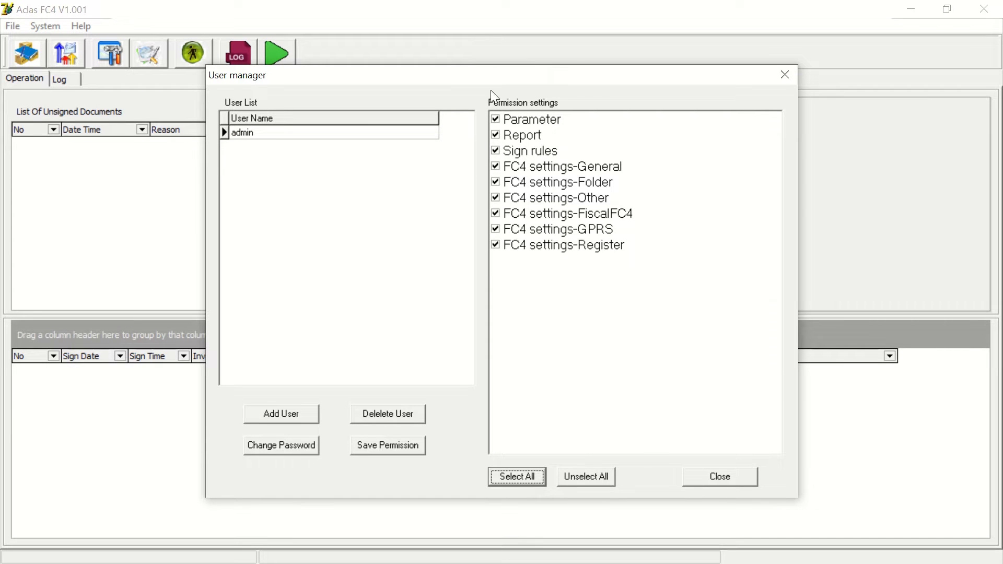
{"action": "left_click", "coordinate": [385, 450]}
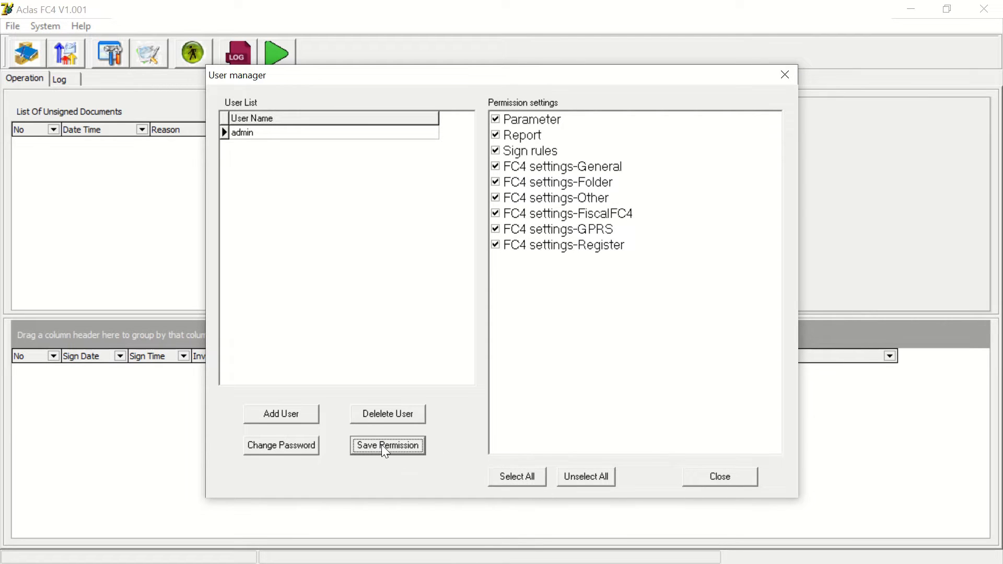
{"action": "left_click", "coordinate": [700, 479]}
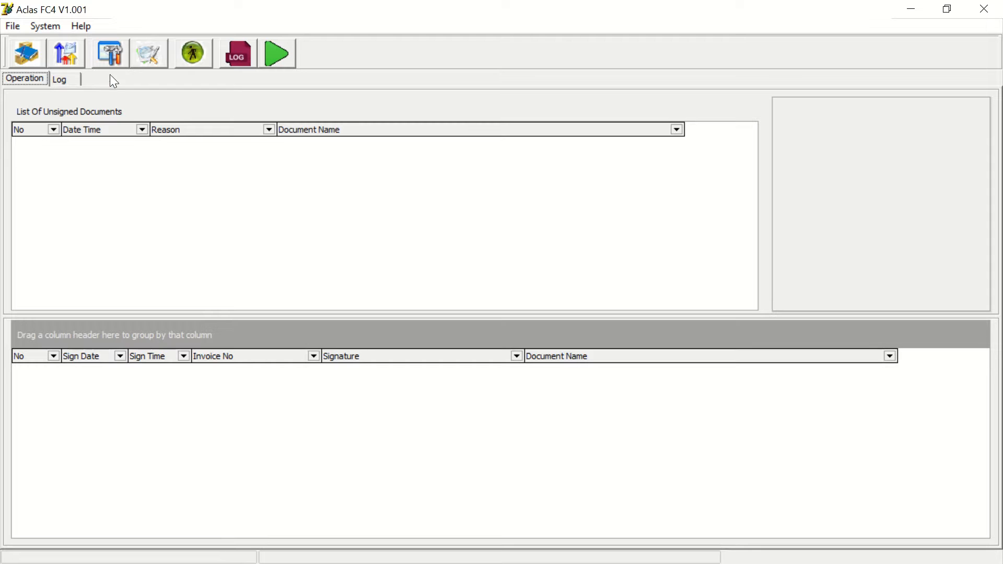
- Open the FC4 settings and test the connection to the device with the listed serial number and IP
{"action": "left_click", "coordinate": [54, 26]}
{"action": "left_click", "coordinate": [67, 61]}
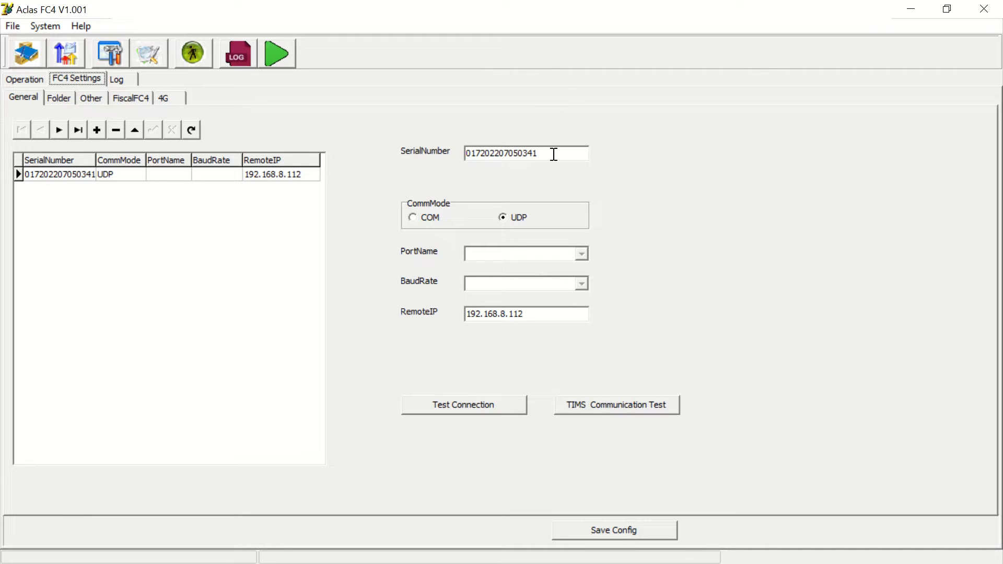
{"action": "left_click_drag", "start_coordinate": [551, 152], "coordinate": [464, 150]}
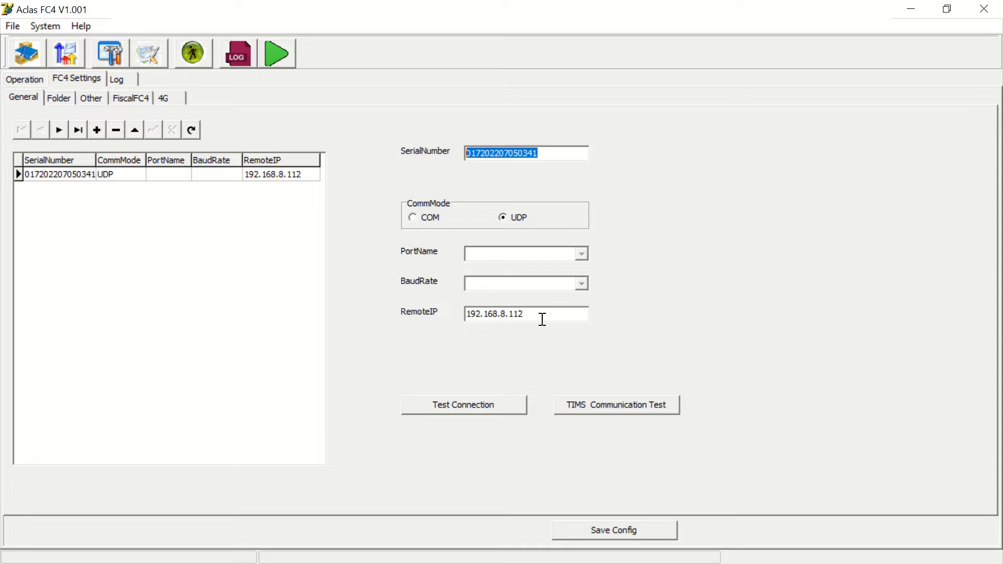
{"action": "left_click", "coordinate": [465, 404]}
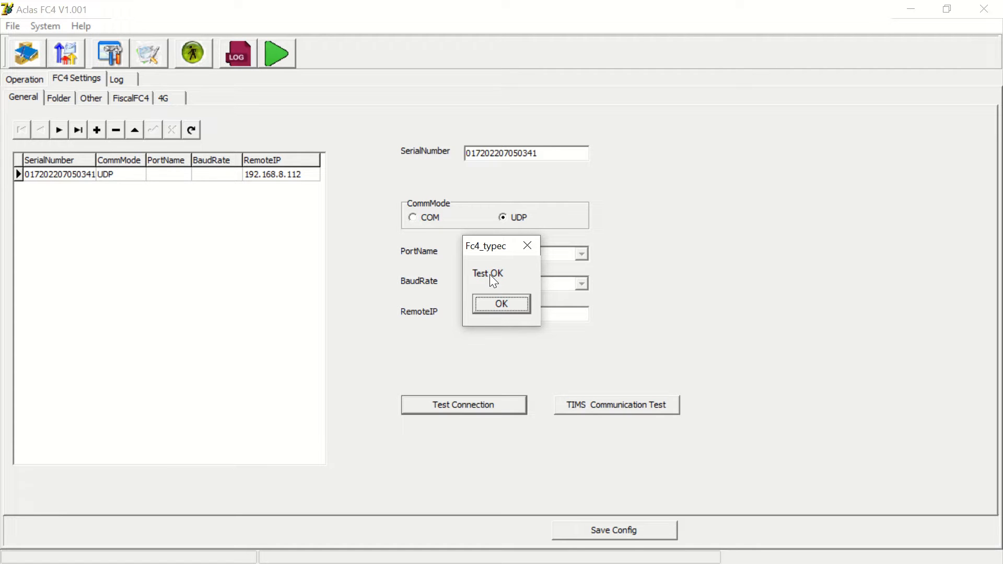
{"action": "left_click", "coordinate": [500, 305]}
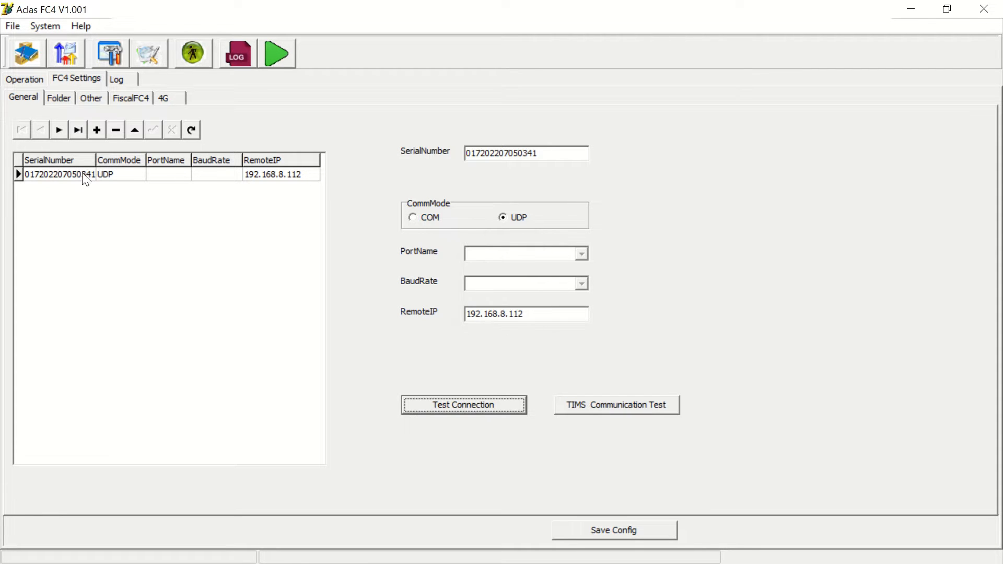
- Compare the Folder tab's PDF paths with the folders inside C:\FC4 ESD in File Explorer
{"action": "left_click", "coordinate": [53, 104]}
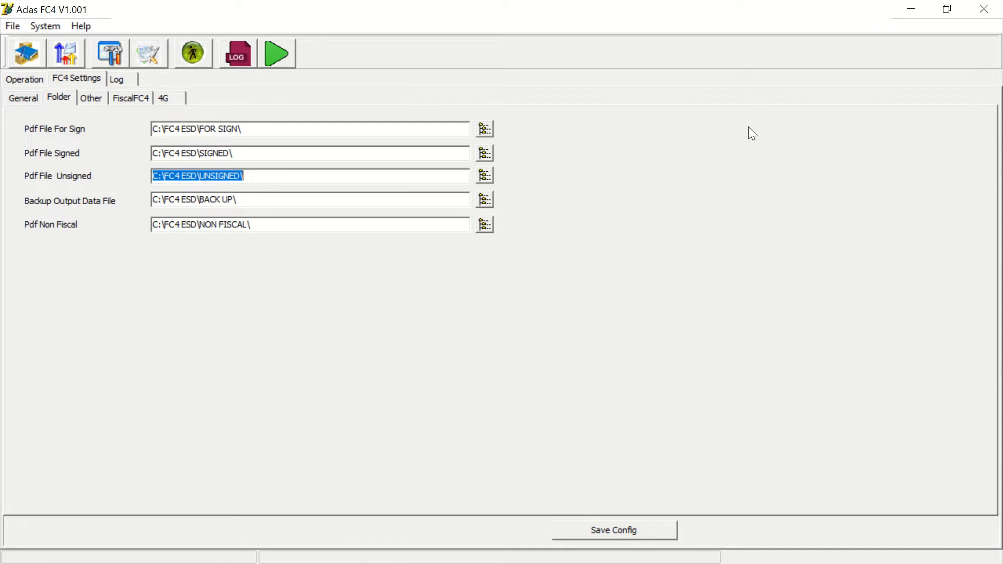
{"action": "left_click", "coordinate": [895, 5]}
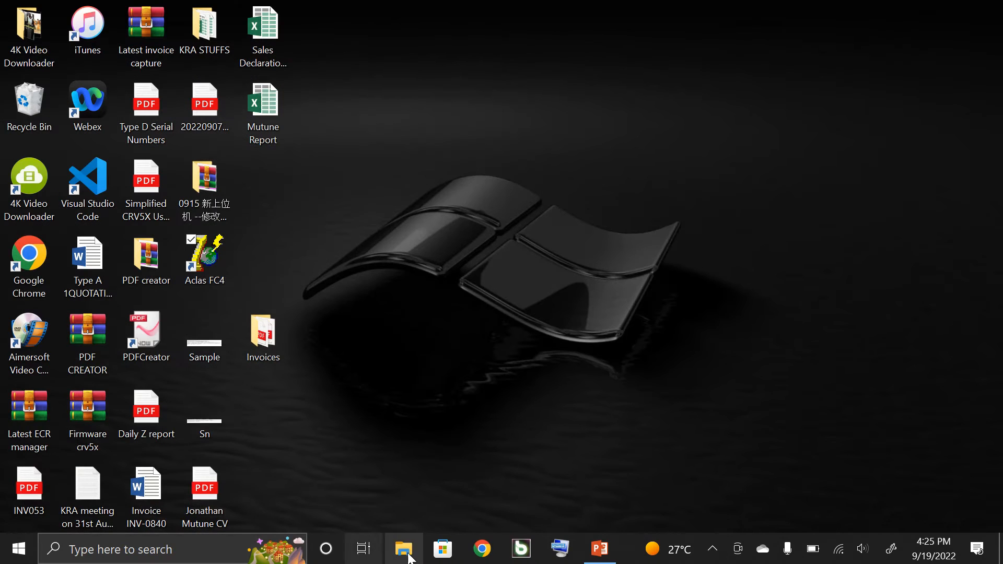
{"action": "left_click", "coordinate": [418, 550]}
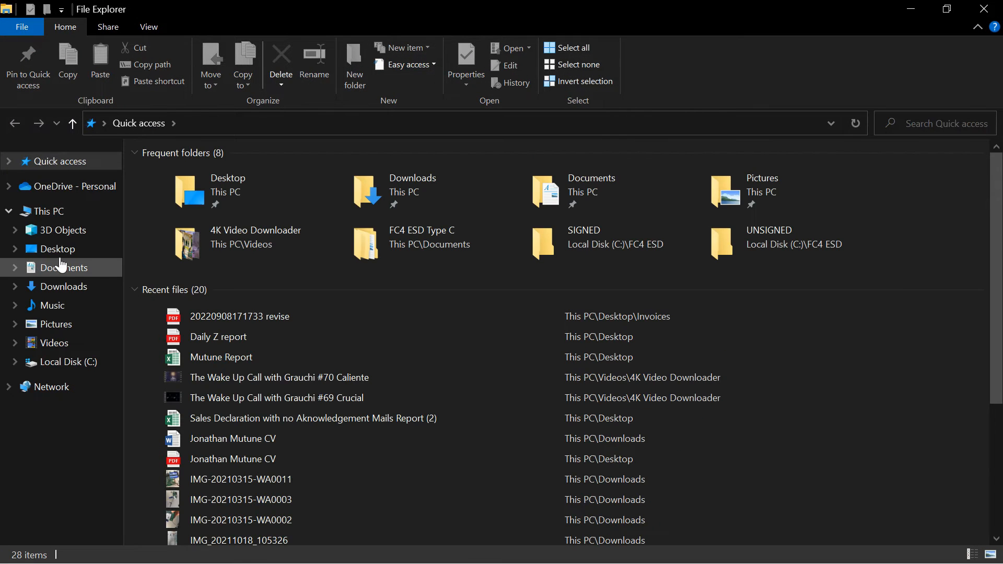
{"action": "left_click", "coordinate": [64, 366]}
{"action": "double_click", "coordinate": [174, 176]}
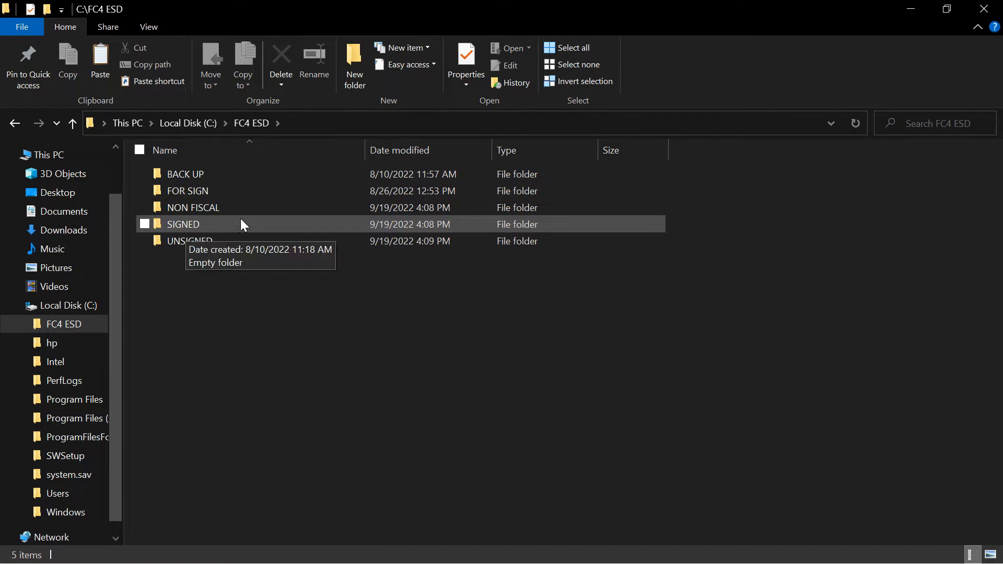
{"action": "mouse_move", "coordinate": [511, 1]}
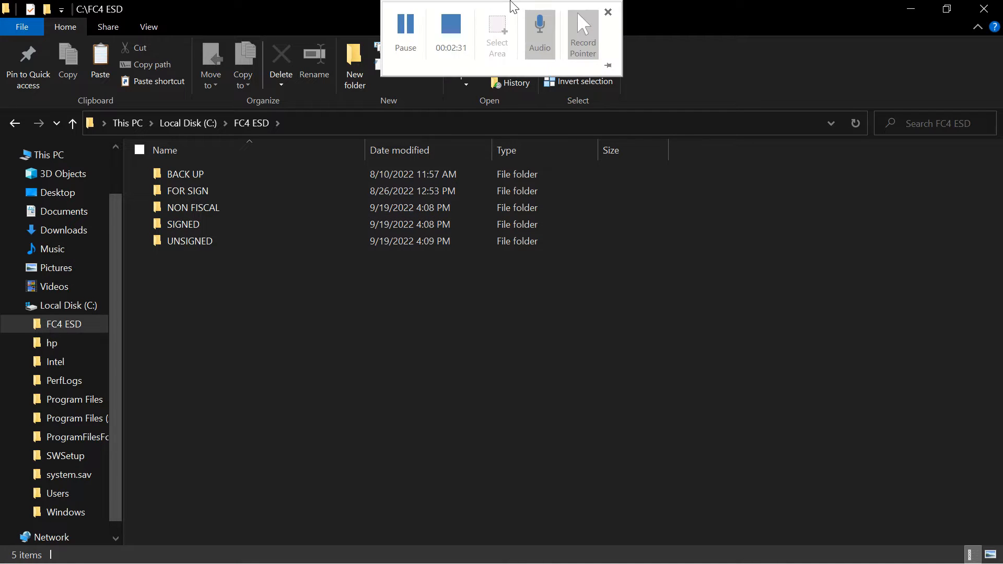
{"action": "left_click", "coordinate": [414, 37]}
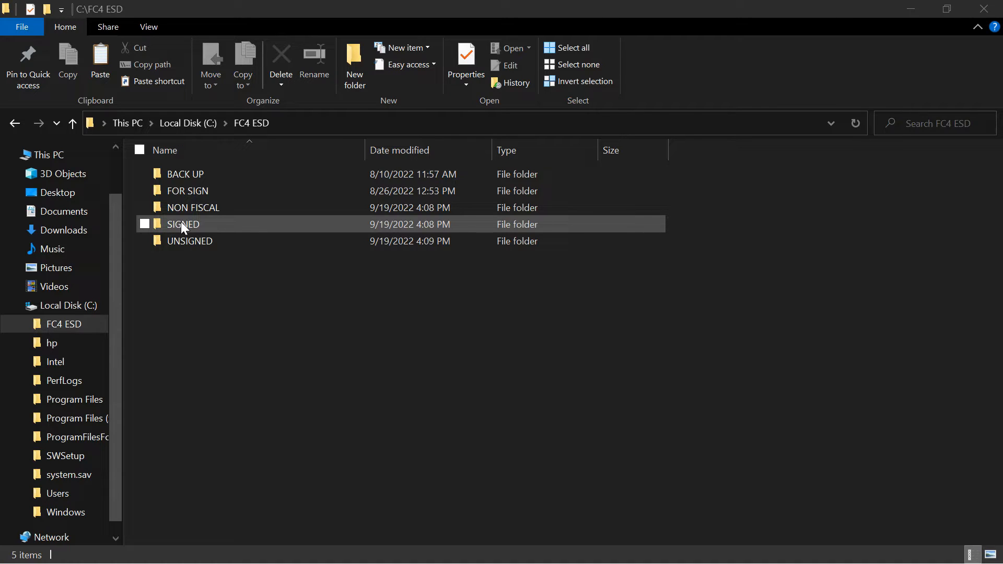
{"action": "double_click", "coordinate": [181, 222]}
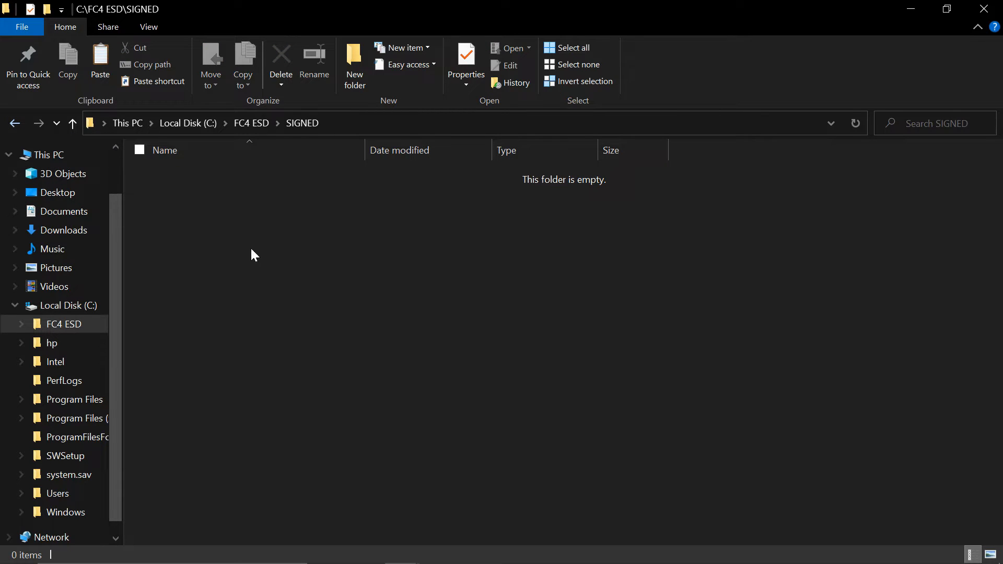
{"action": "left_click", "coordinate": [14, 124]}
{"action": "left_click", "coordinate": [15, 124]}
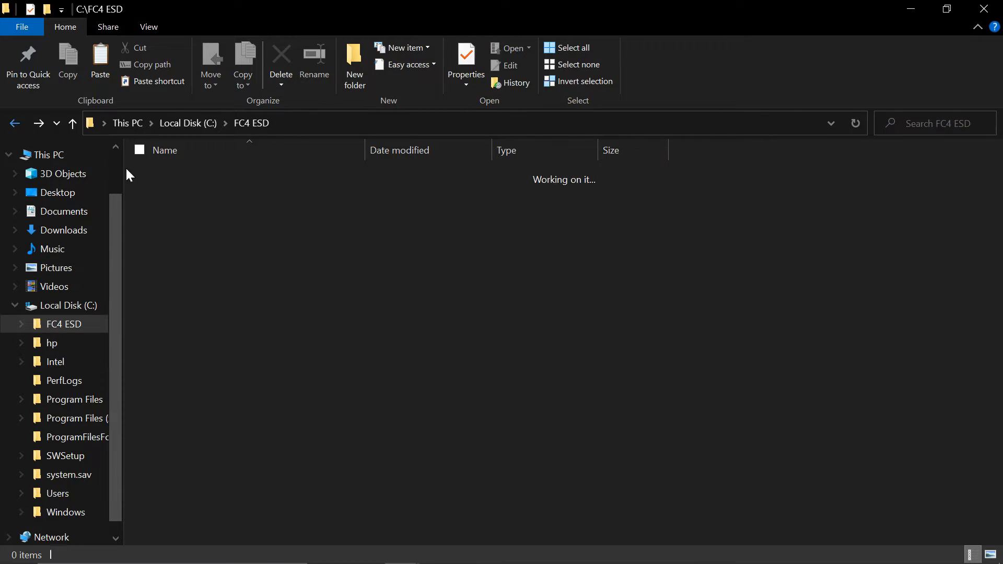
{"action": "double_click", "coordinate": [189, 173]}
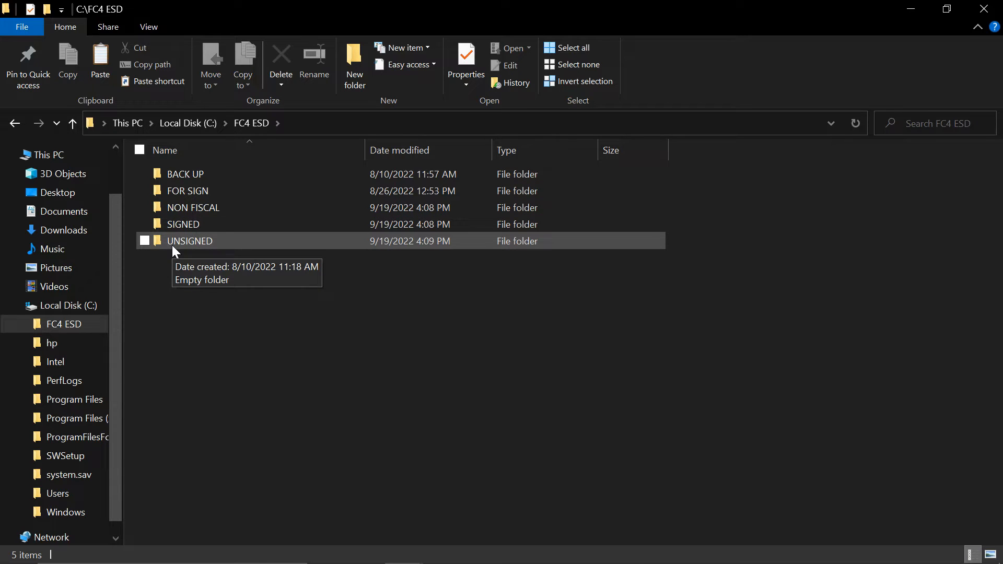
{"action": "left_click", "coordinate": [196, 213]}
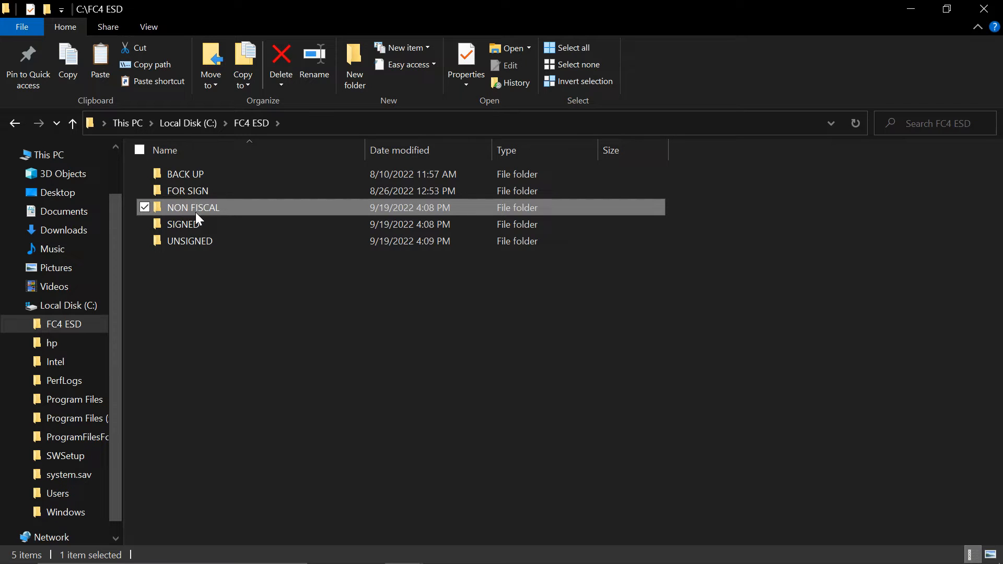
{"action": "mouse_move", "coordinate": [984, 2]}
{"action": "left_click", "coordinate": [984, 8]}
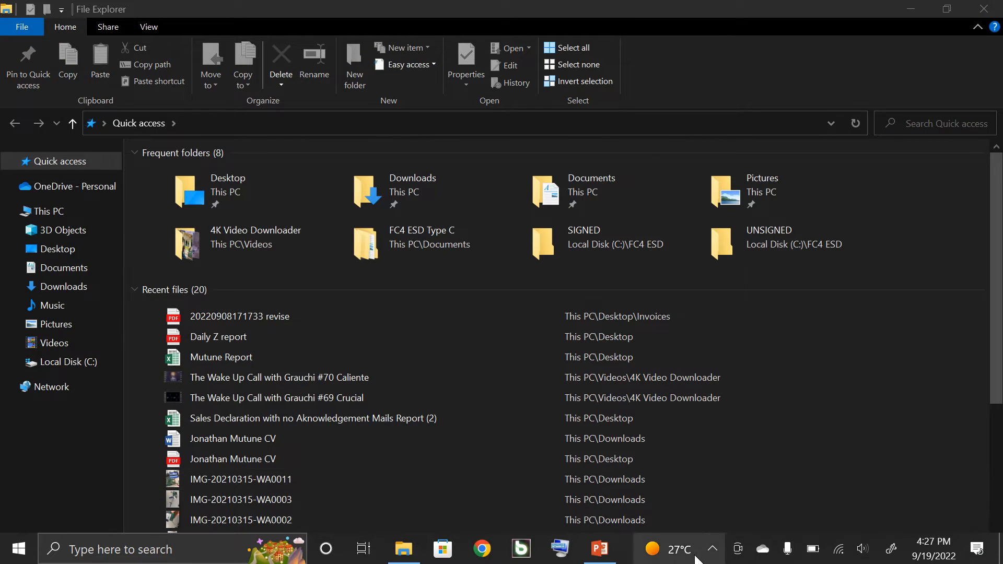
- Set the Pdf File For Sign folder to C:\FC4 ESD\FOR SIGN and save the configuration
{"action": "left_click", "coordinate": [712, 548]}
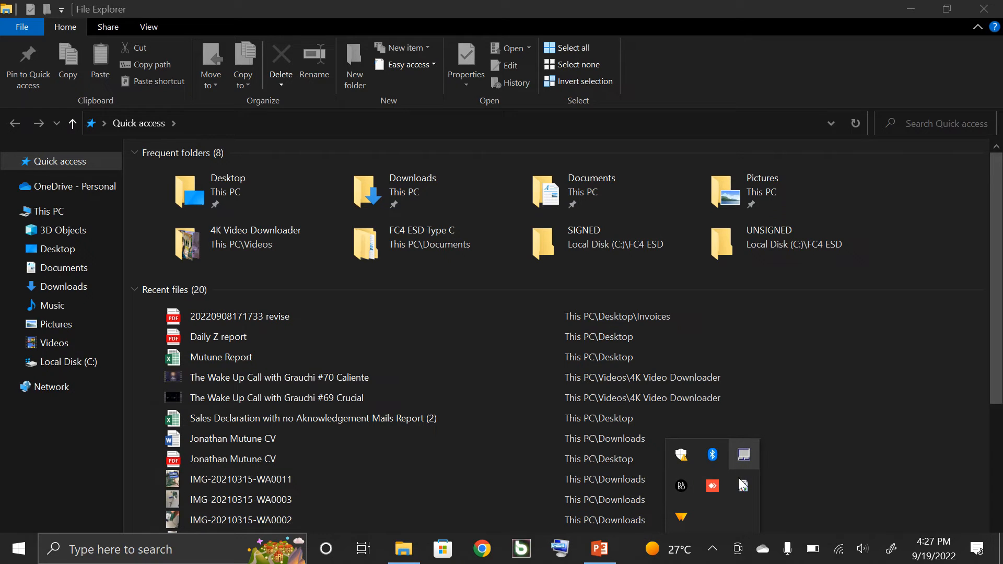
{"action": "left_click", "coordinate": [743, 485]}
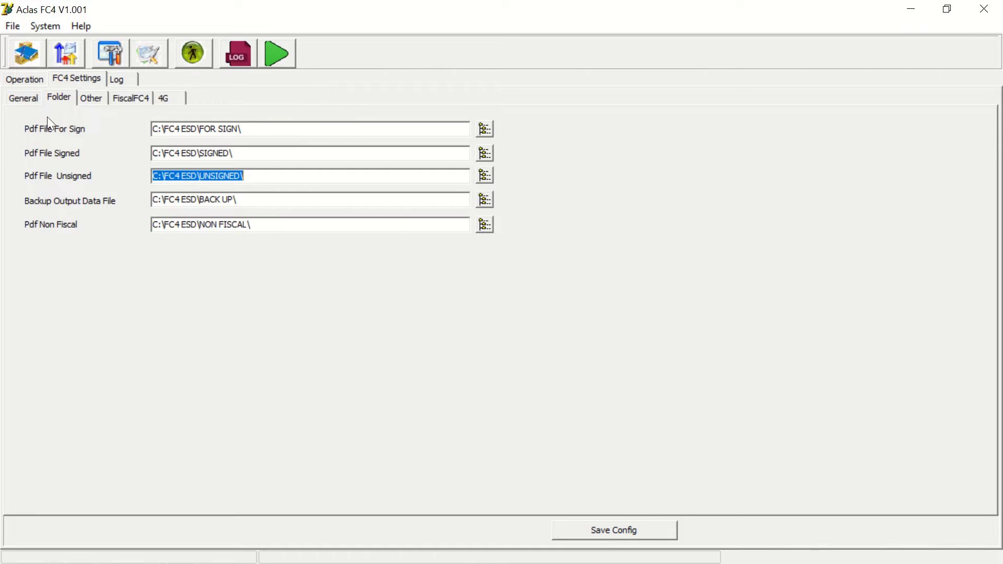
{"action": "left_click", "coordinate": [485, 130]}
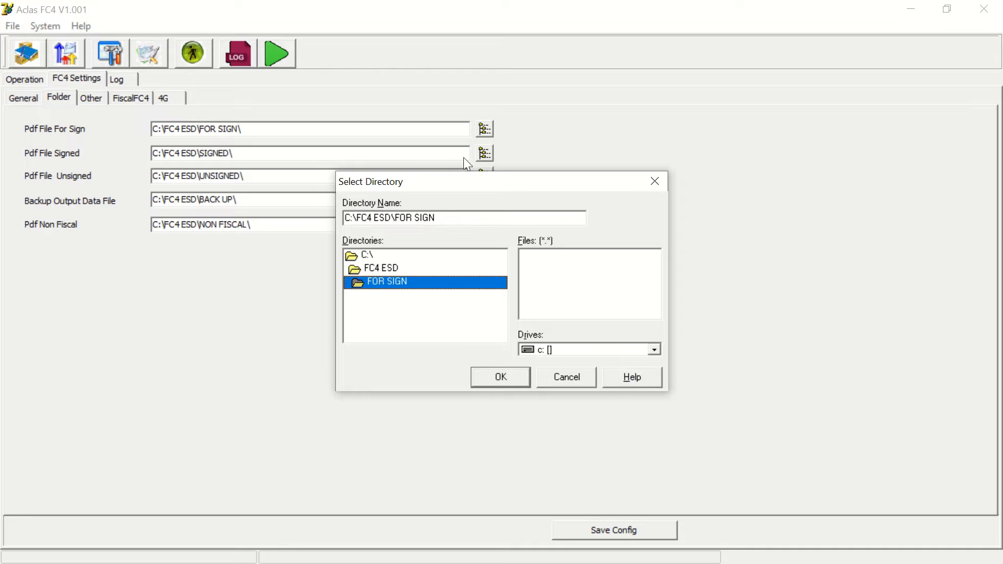
{"action": "left_click", "coordinate": [365, 255]}
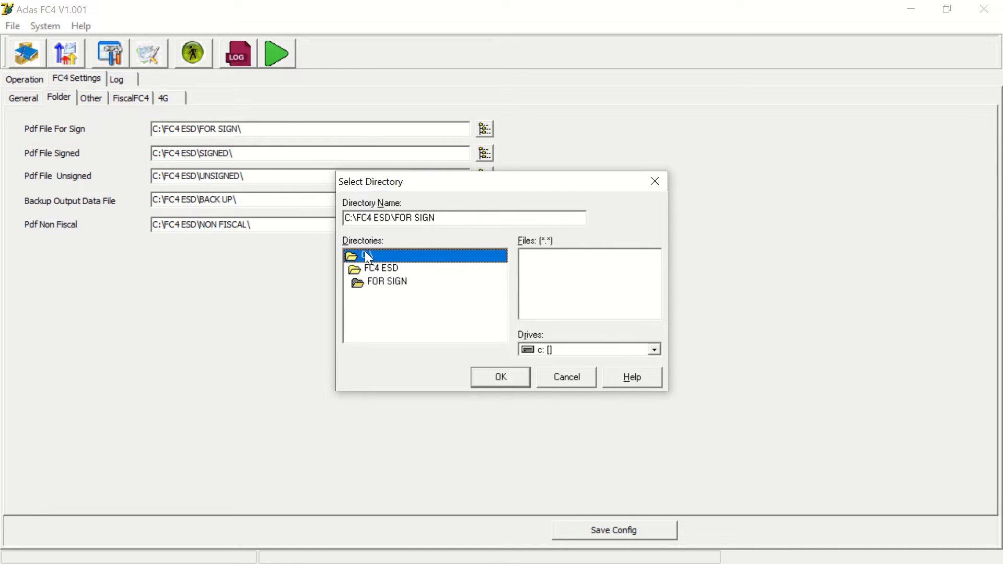
{"action": "double_click", "coordinate": [368, 255]}
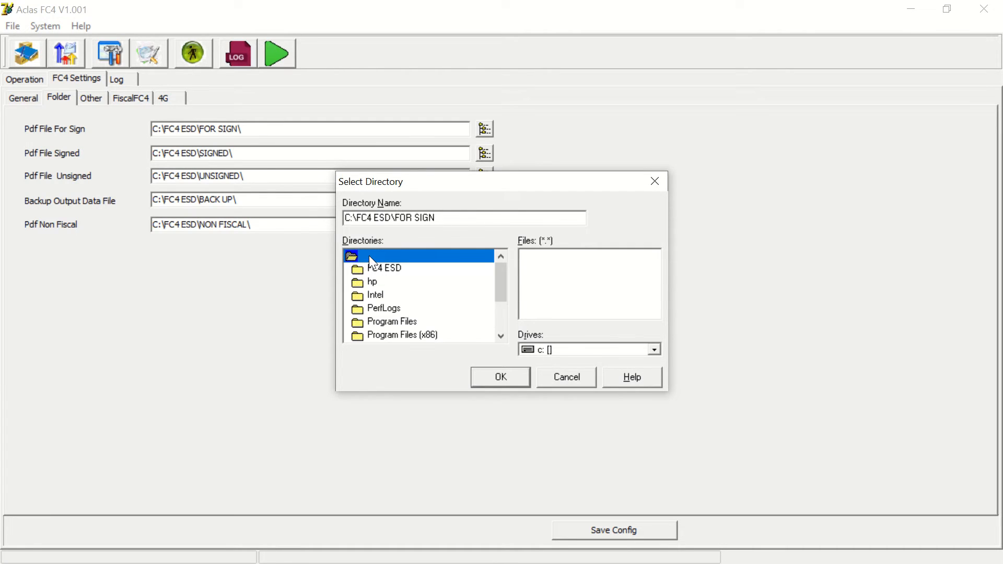
{"action": "double_click", "coordinate": [394, 268]}
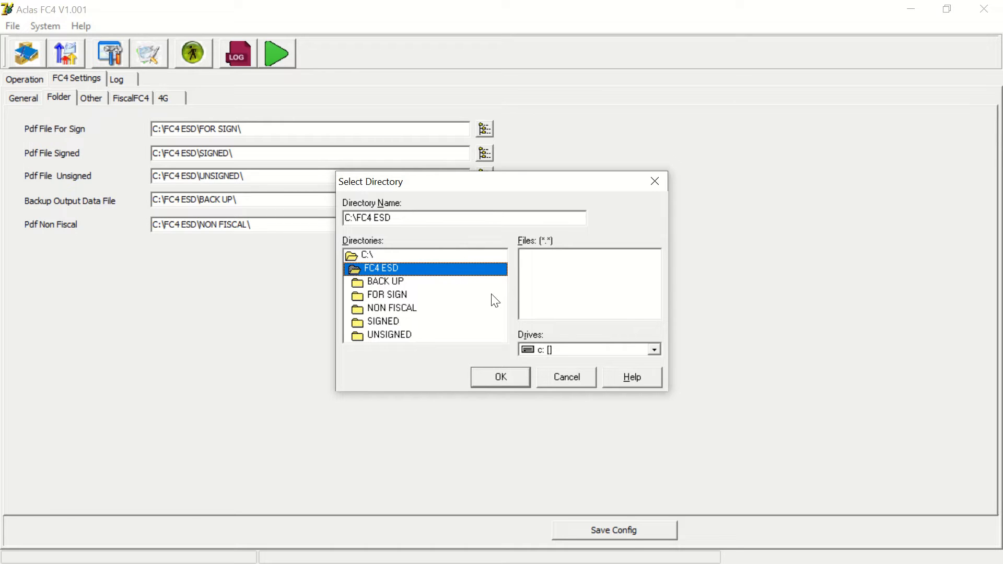
{"action": "double_click", "coordinate": [387, 295]}
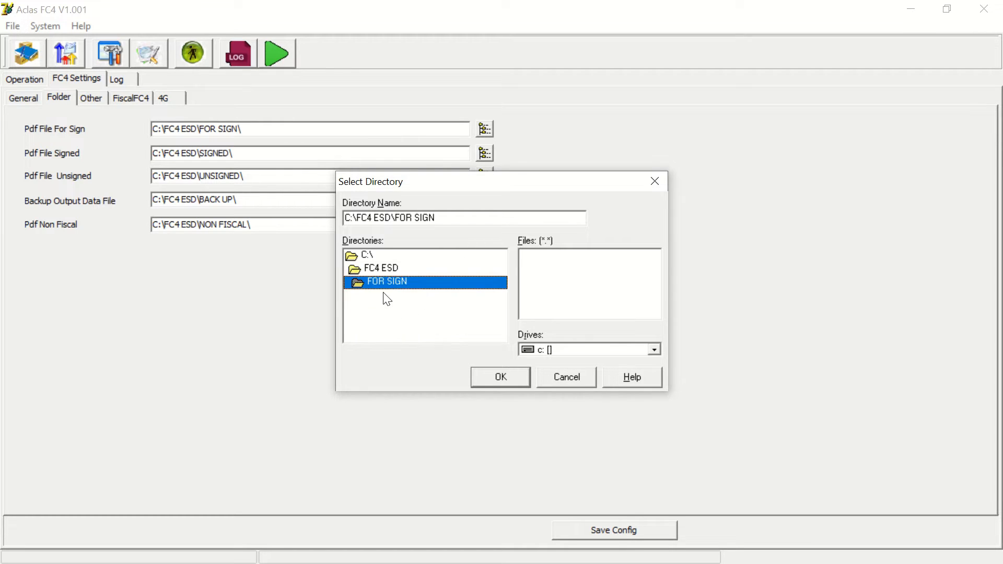
{"action": "left_click", "coordinate": [500, 371]}
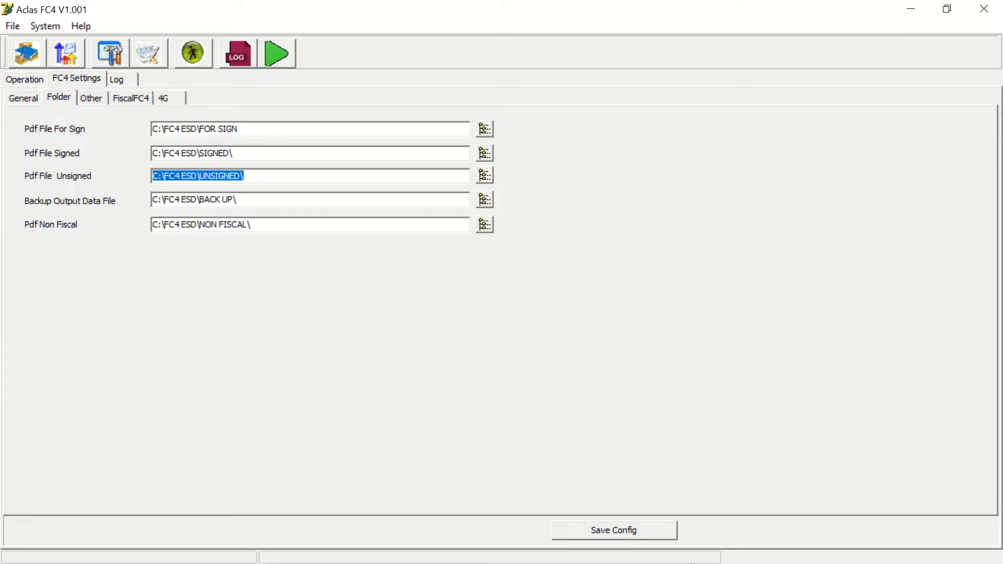
{"action": "left_click", "coordinate": [593, 538]}
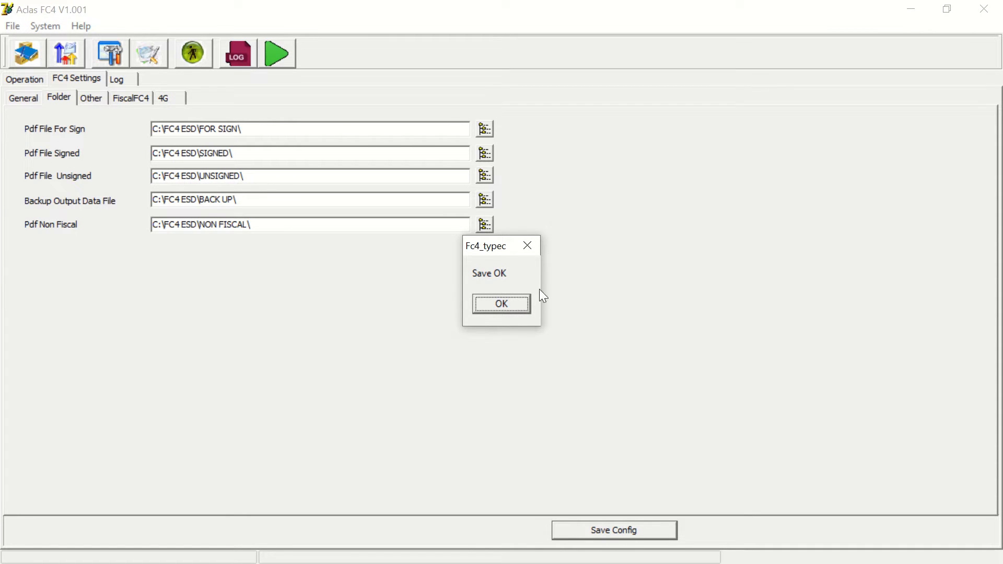
{"action": "left_click", "coordinate": [504, 317]}
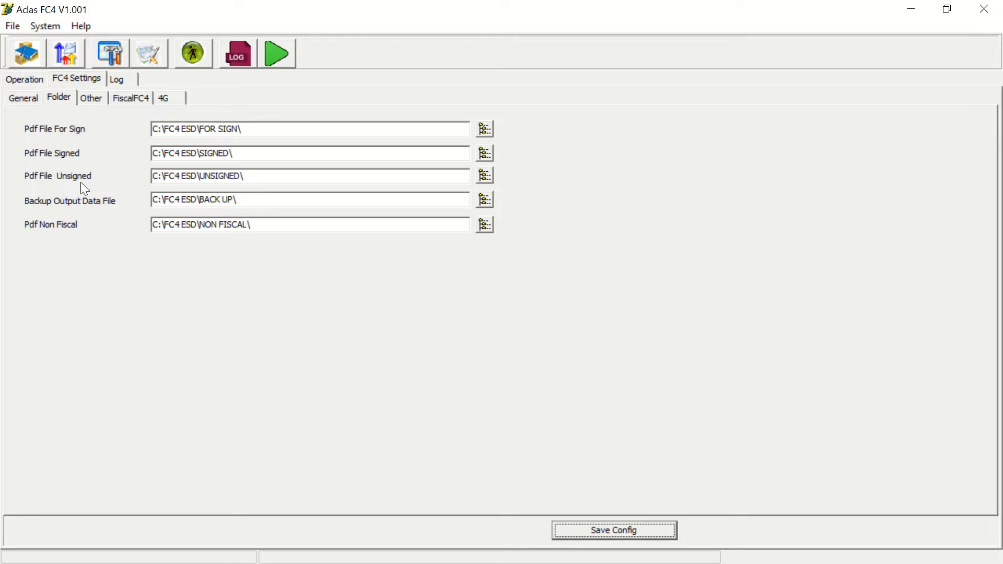
- Enable the Log option in the Other settings
{"action": "left_click", "coordinate": [94, 100]}
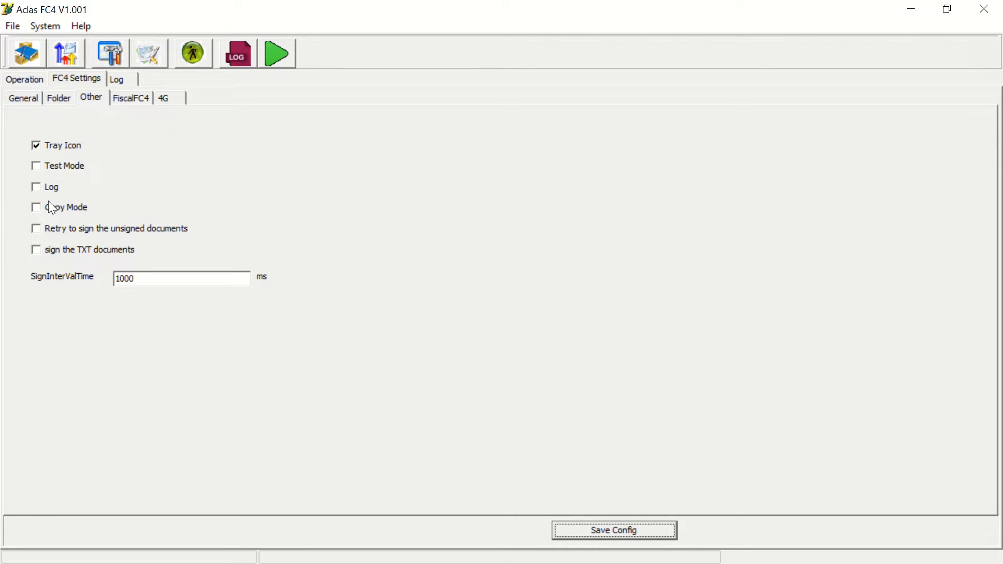
{"action": "left_click", "coordinate": [37, 188]}
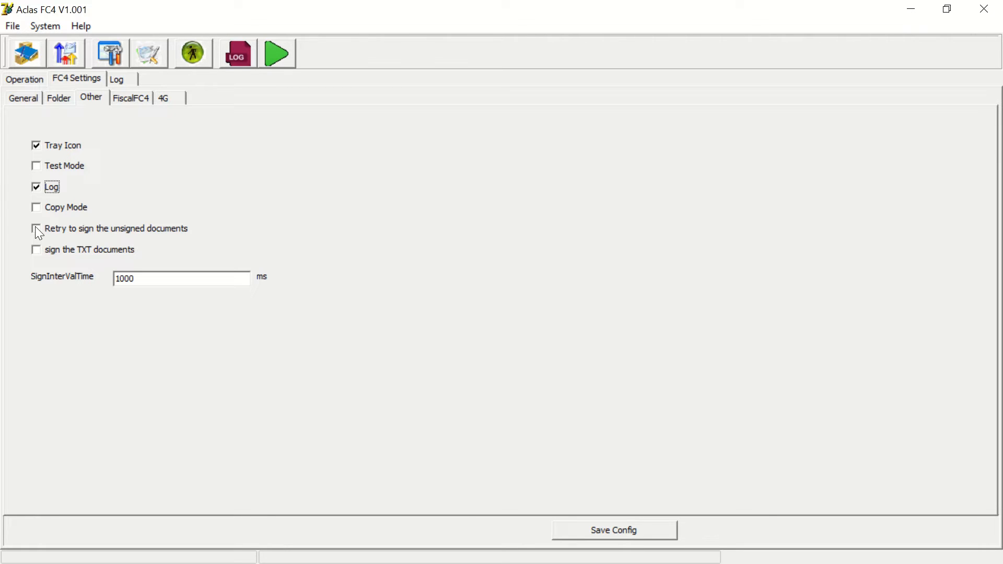
- Compare the FiscalFC4 tab's serial number, fiscal code and PIN with the device serial number on the General tab
{"action": "left_click", "coordinate": [145, 97]}
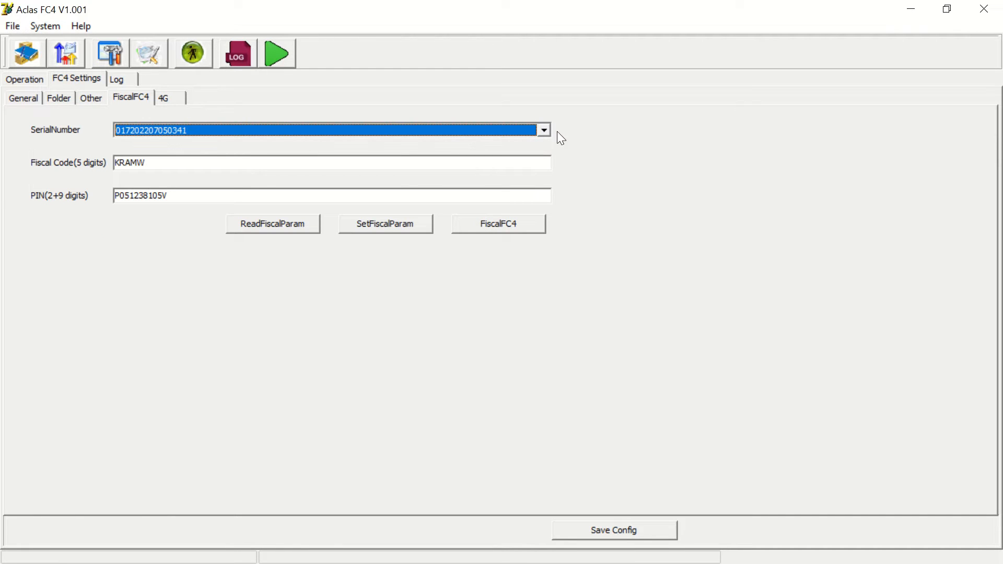
{"action": "left_click", "coordinate": [28, 102]}
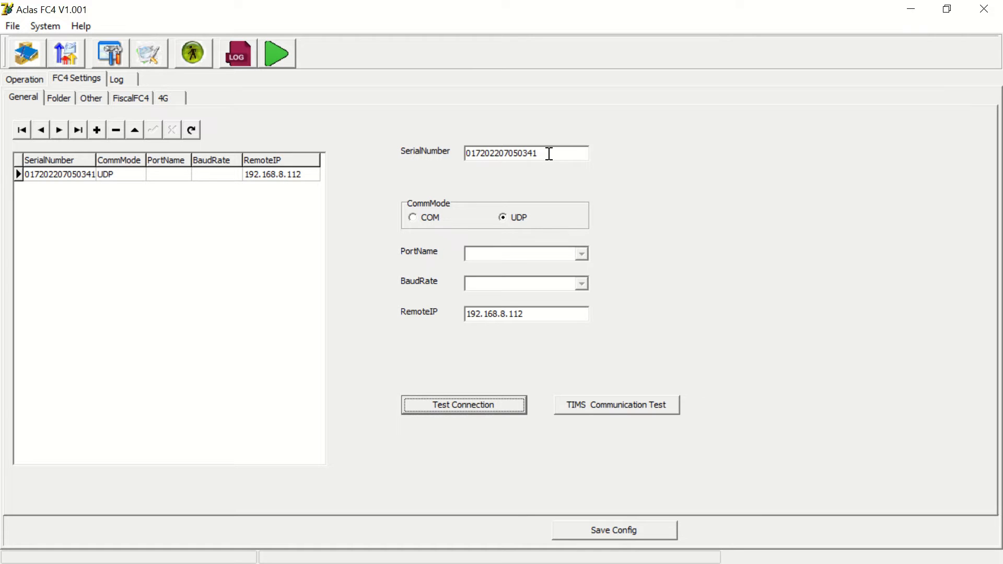
{"action": "left_click_drag", "start_coordinate": [549, 153], "coordinate": [444, 155]}
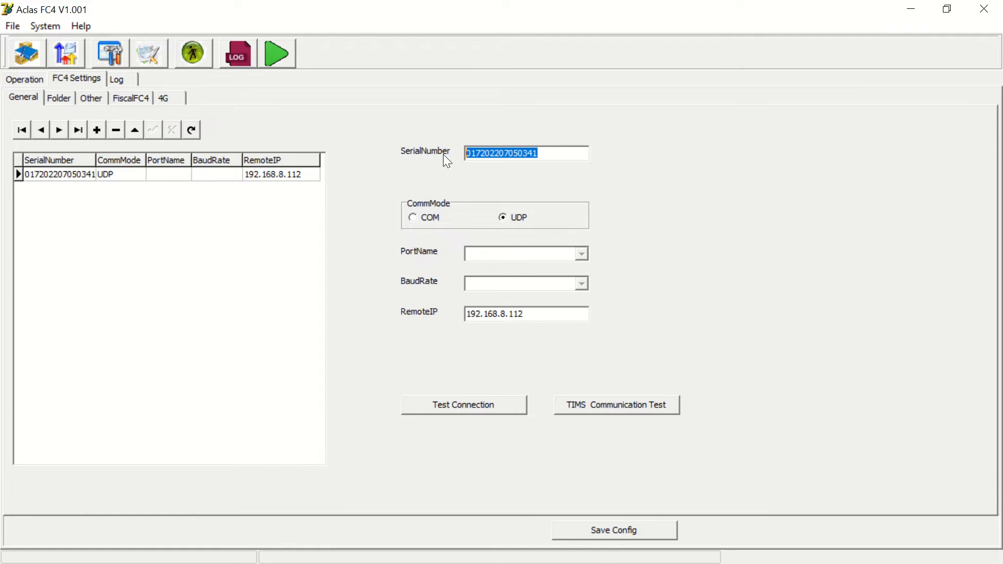
{"action": "left_click", "coordinate": [133, 102]}
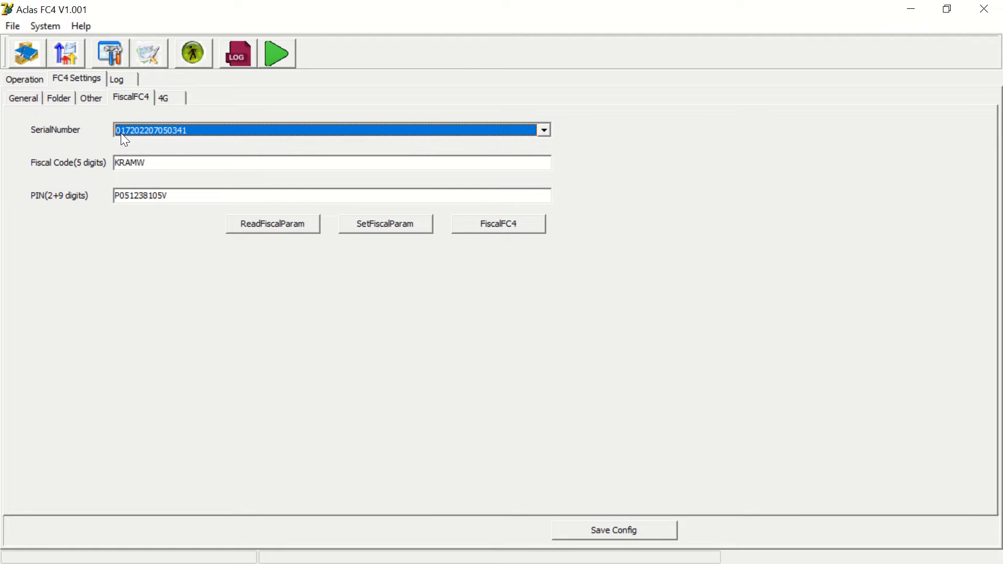
{"action": "left_click", "coordinate": [545, 135]}
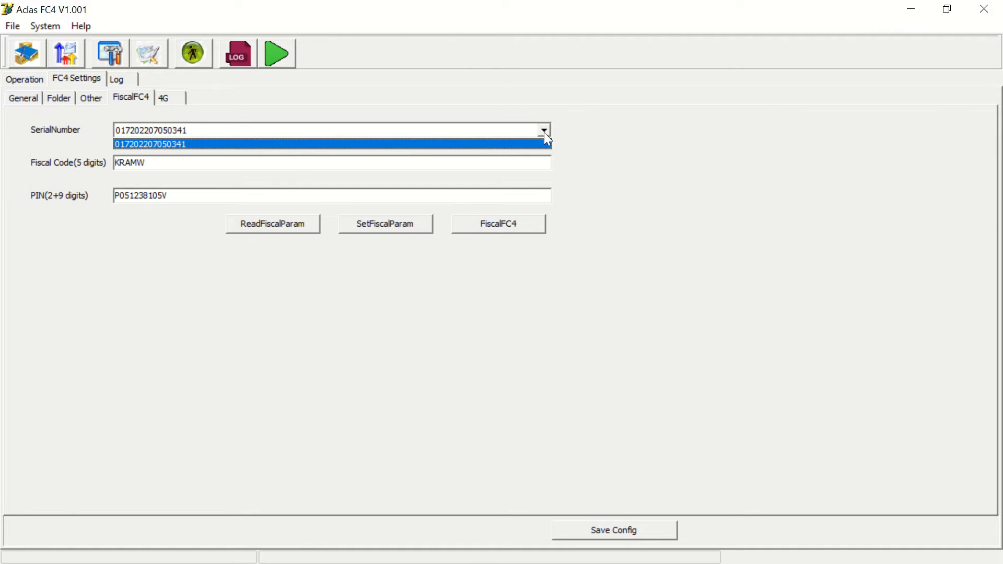
{"action": "left_click", "coordinate": [545, 135]}
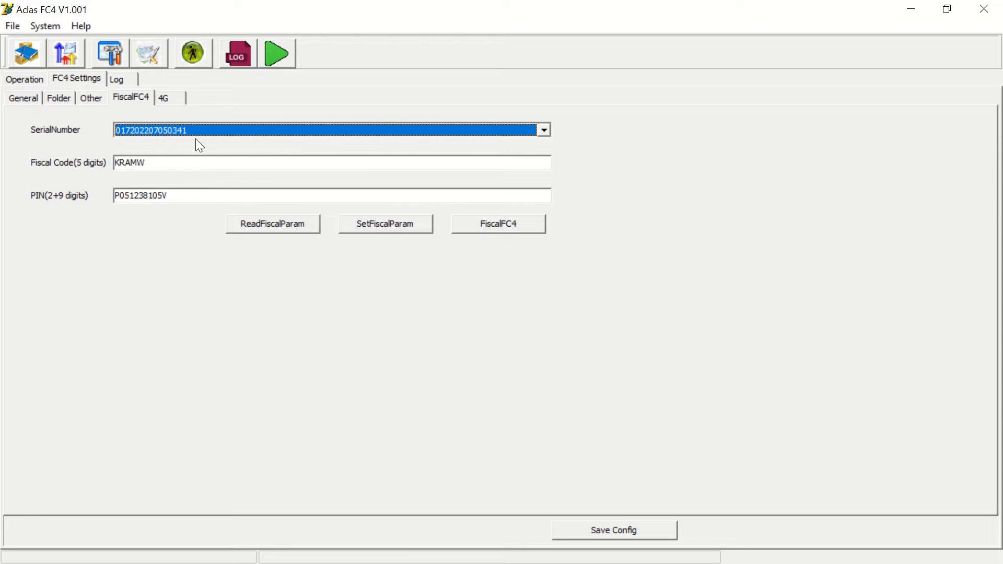
{"action": "left_click", "coordinate": [176, 164]}
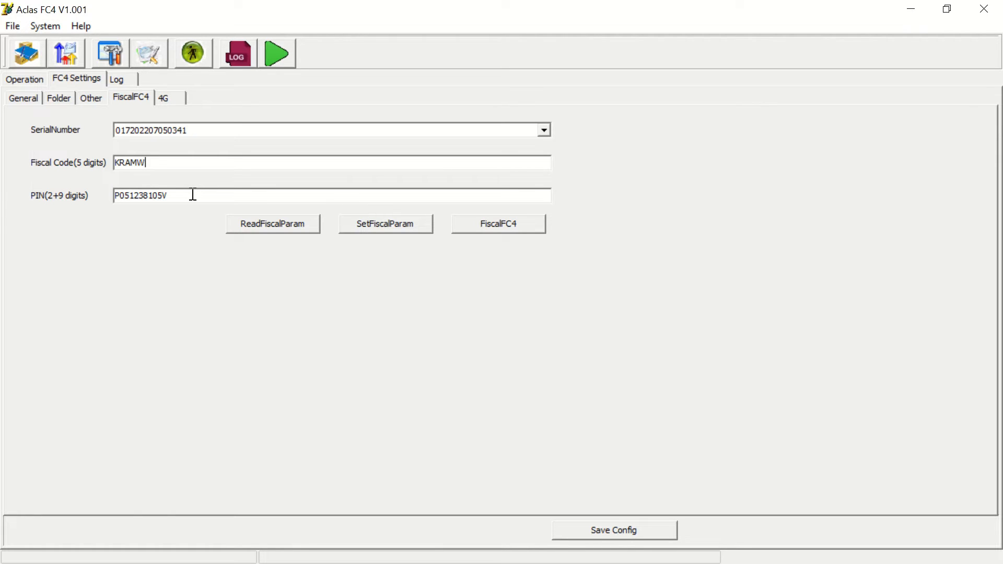
{"action": "left_click_drag", "start_coordinate": [174, 195], "coordinate": [115, 198]}
- Read the fiscal parameters from the FC4 device and dismiss the result message
{"action": "left_click", "coordinate": [275, 227]}
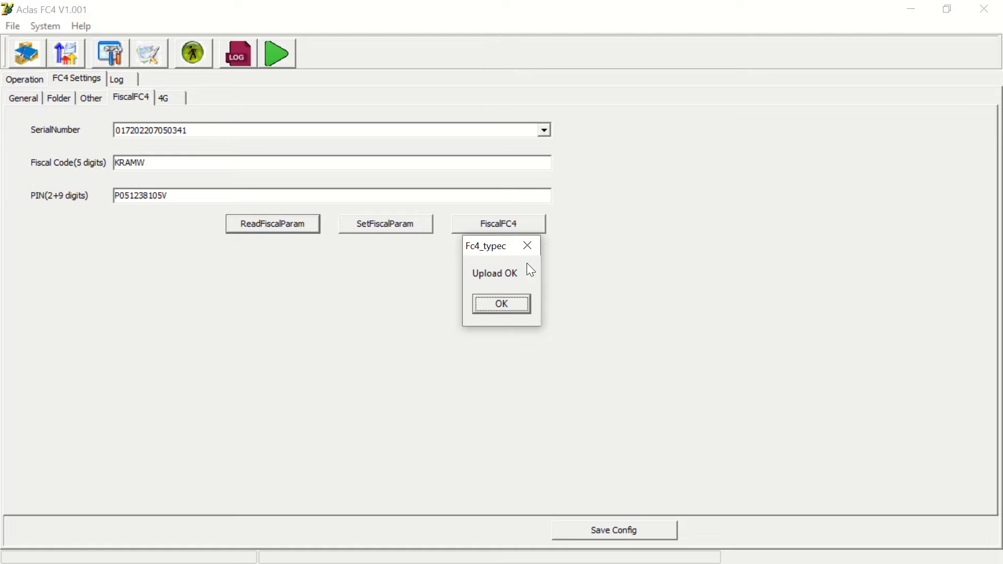
{"action": "left_click", "coordinate": [512, 310]}
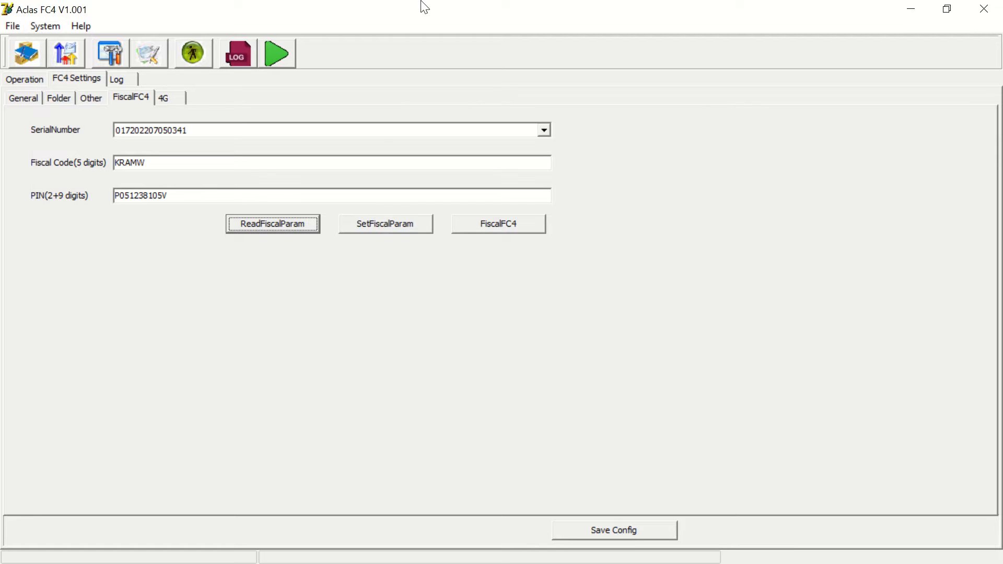
{"action": "mouse_move", "coordinate": [425, 9]}
{"action": "left_click", "coordinate": [407, 32]}
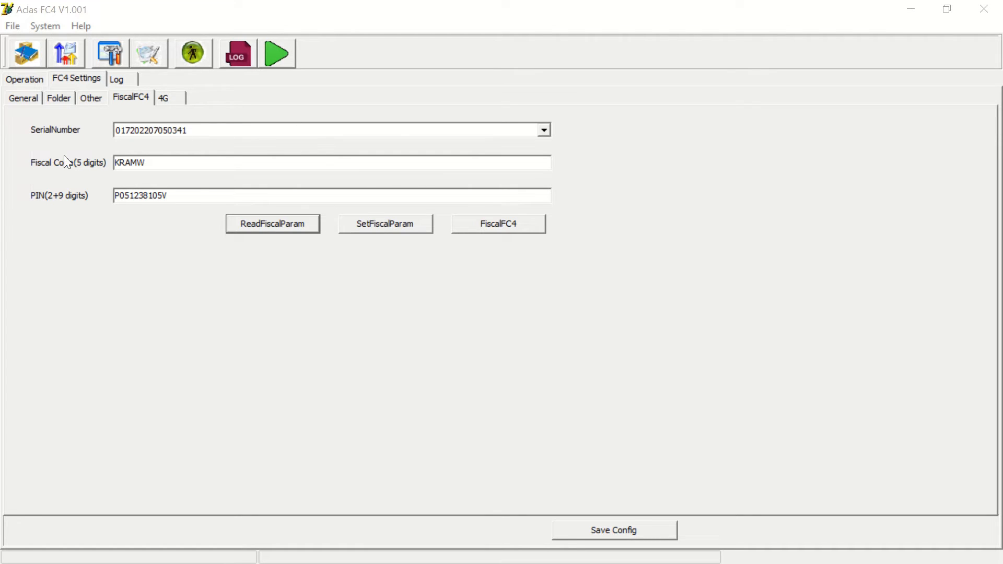
- Try to set the fiscal parameters and fiscalize the FC4 device, dismissing each message
{"action": "left_click", "coordinate": [379, 230]}
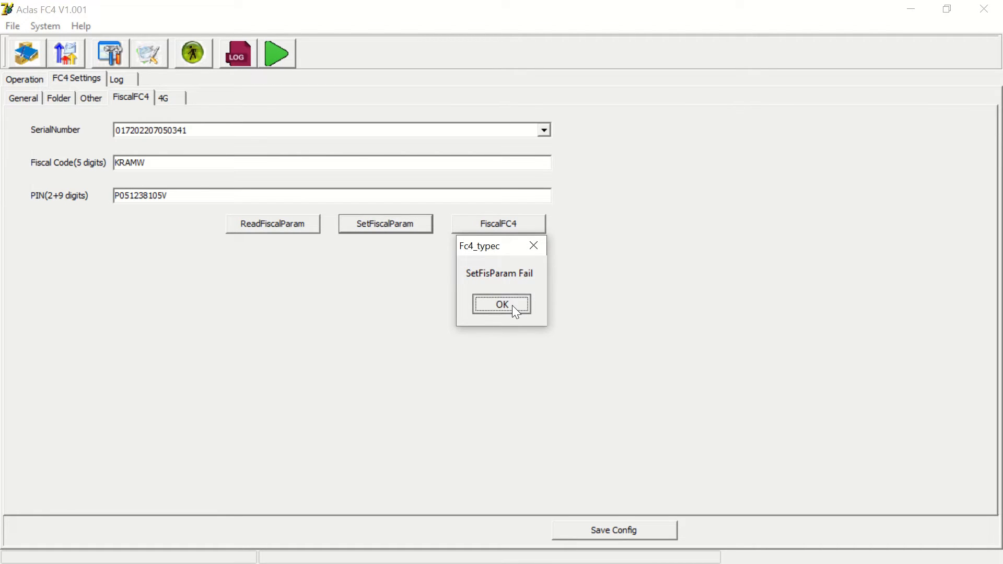
{"action": "left_click", "coordinate": [512, 305]}
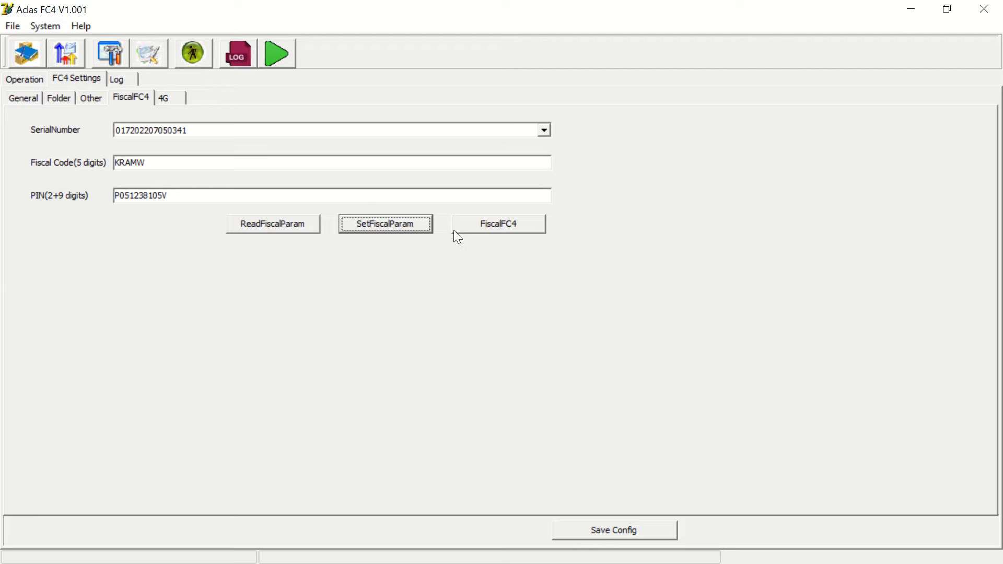
{"action": "left_click", "coordinate": [501, 233]}
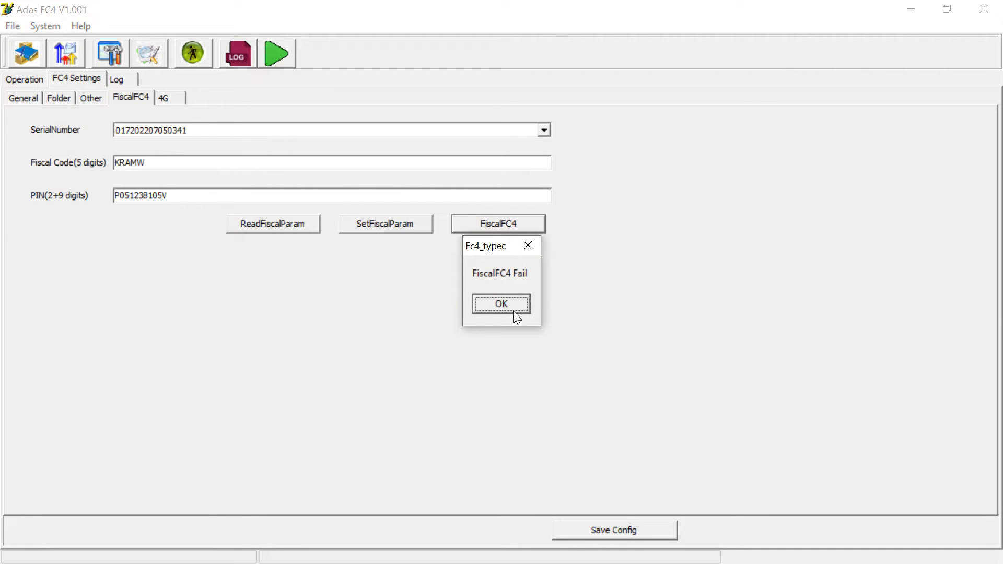
{"action": "left_click", "coordinate": [511, 311]}
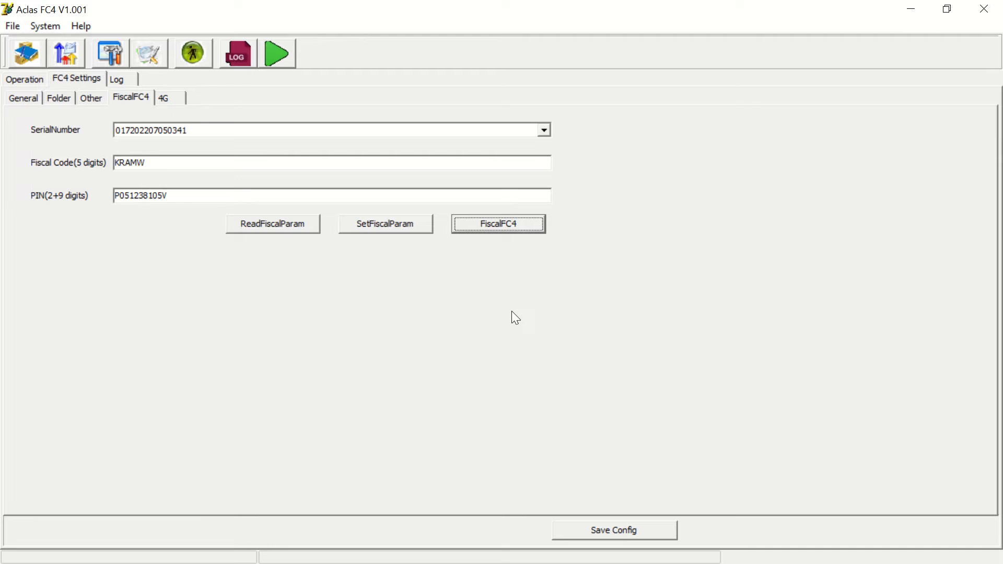
- Save the FC4 configuration and acknowledge the confirmation
{"action": "left_click", "coordinate": [592, 530]}
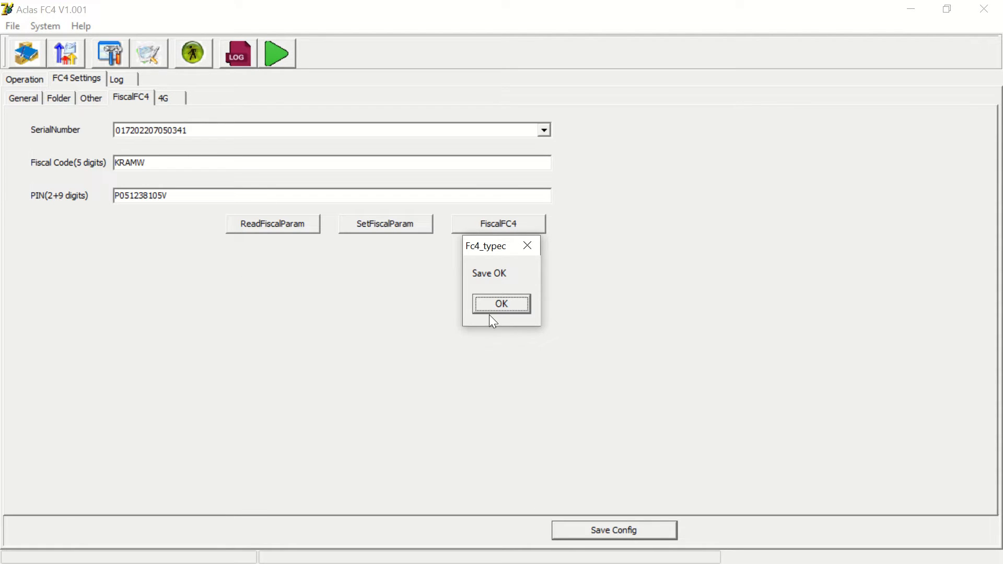
{"action": "left_click", "coordinate": [504, 304]}
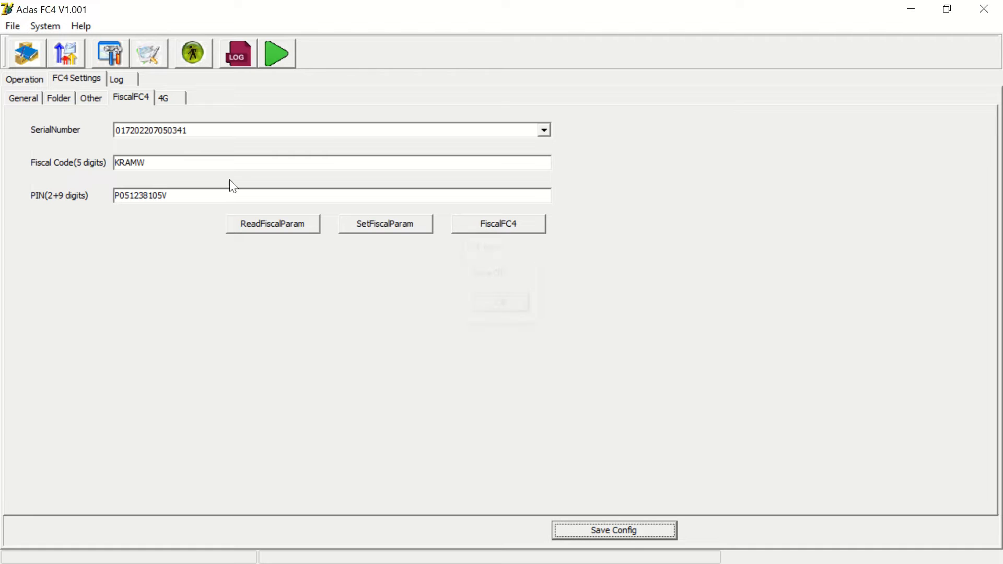
{"action": "left_click", "coordinate": [150, 51]}
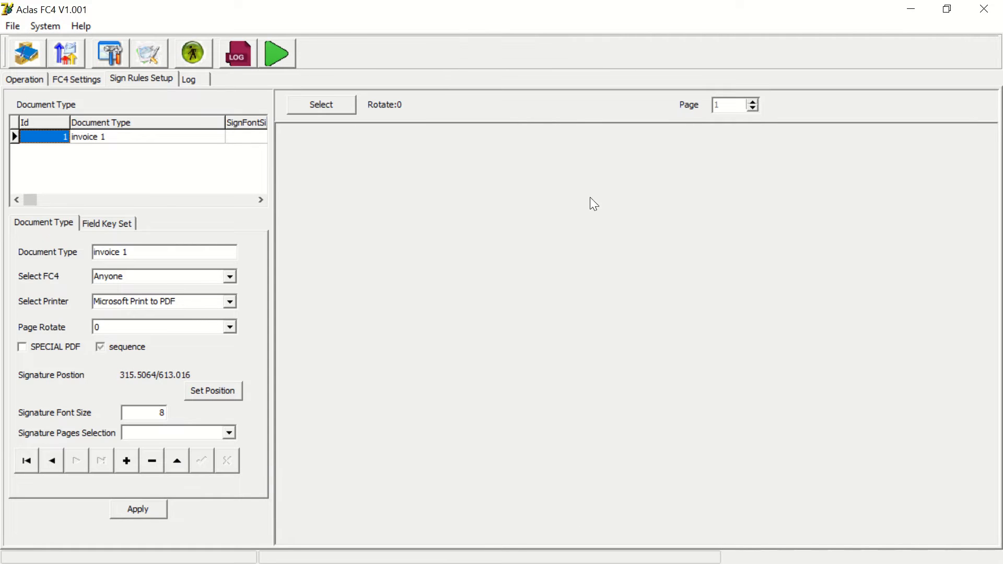
{"action": "left_click", "coordinate": [46, 224]}
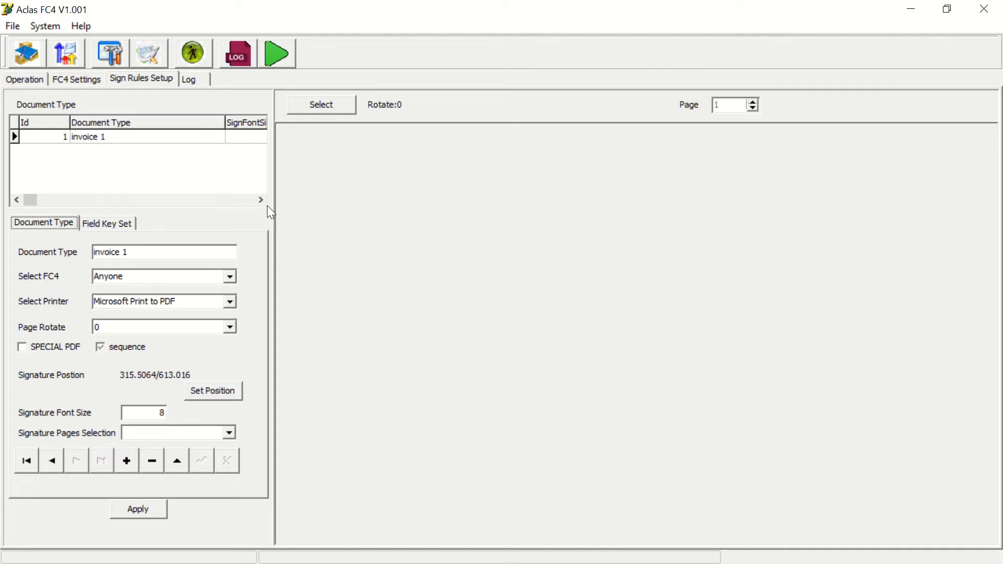
{"action": "left_click", "coordinate": [329, 104]}
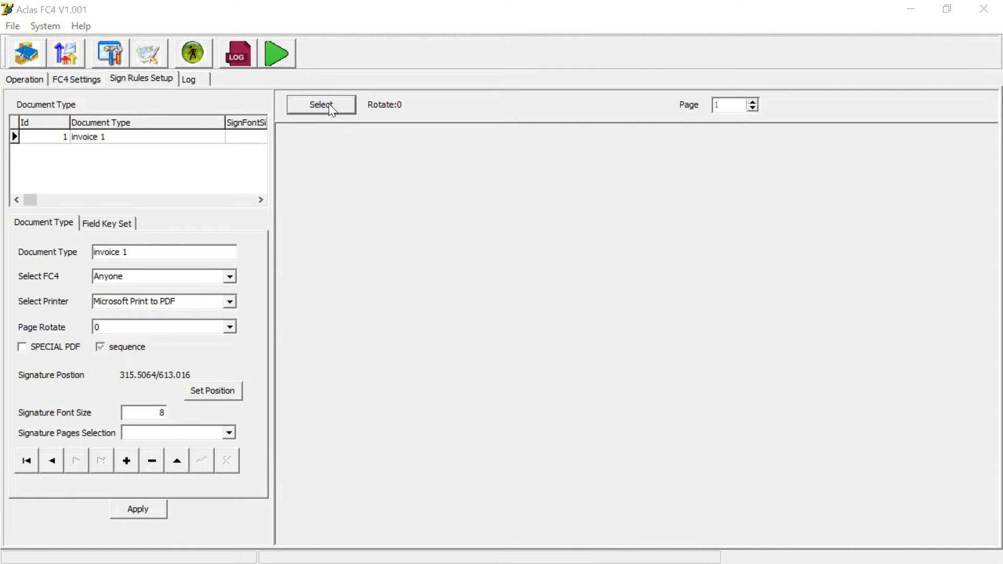
{"action": "left_click", "coordinate": [441, 152]}
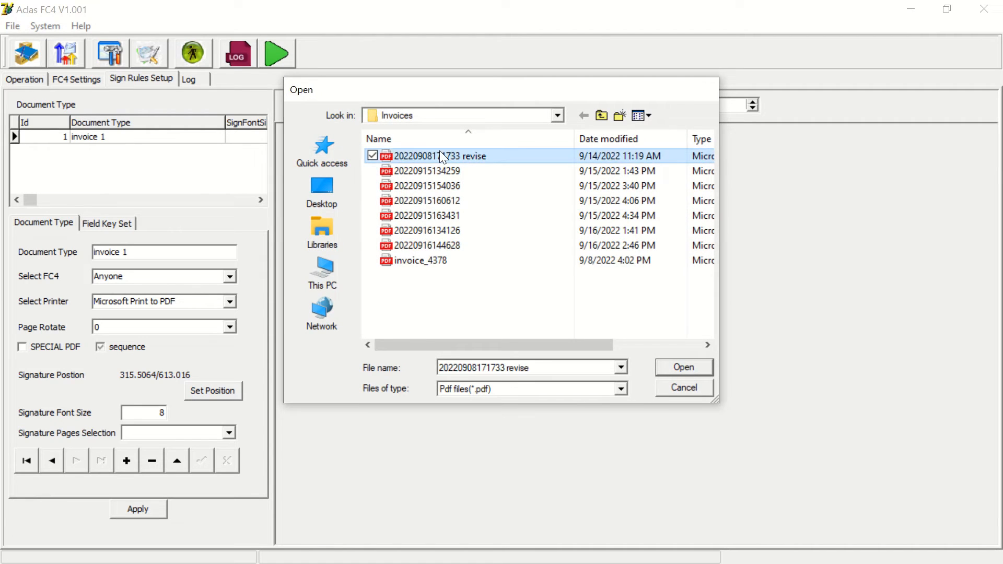
{"action": "double_click", "coordinate": [439, 152]}
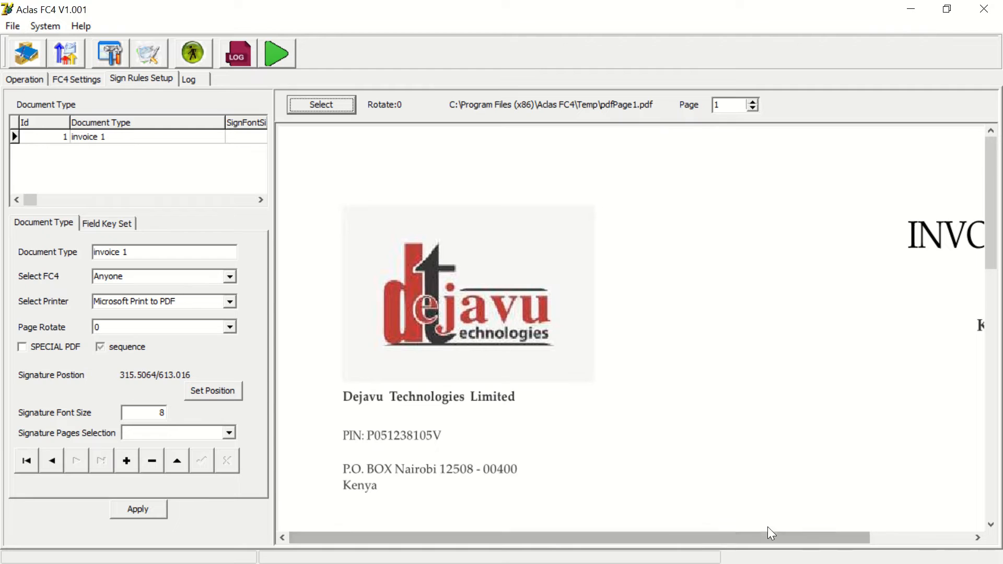
- Set the signature position below the Balance Due area, at about 345/622, and apply the rule
{"action": "left_click_drag", "start_coordinate": [821, 538], "coordinate": [935, 537]}
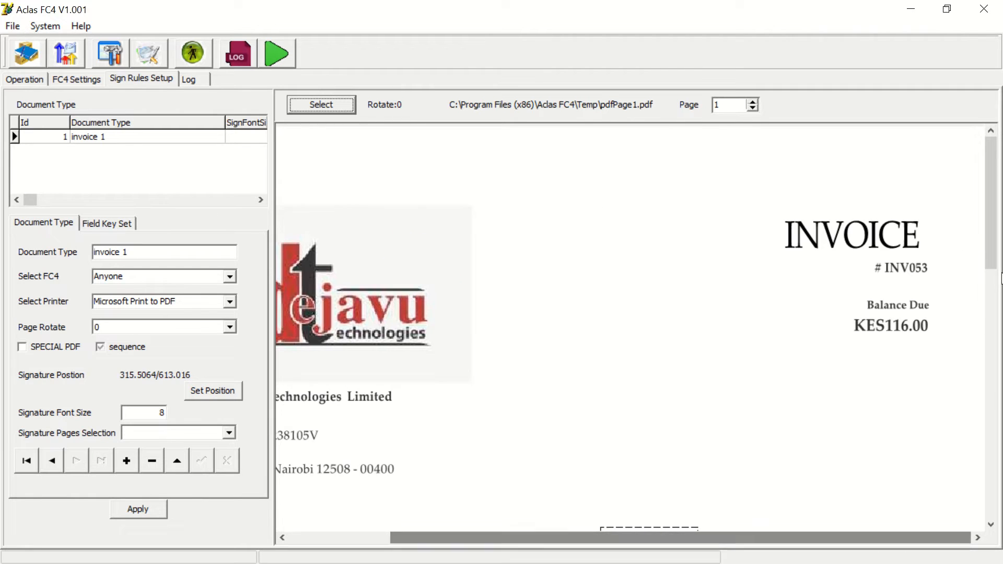
{"action": "left_click_drag", "start_coordinate": [991, 277], "coordinate": [992, 498]}
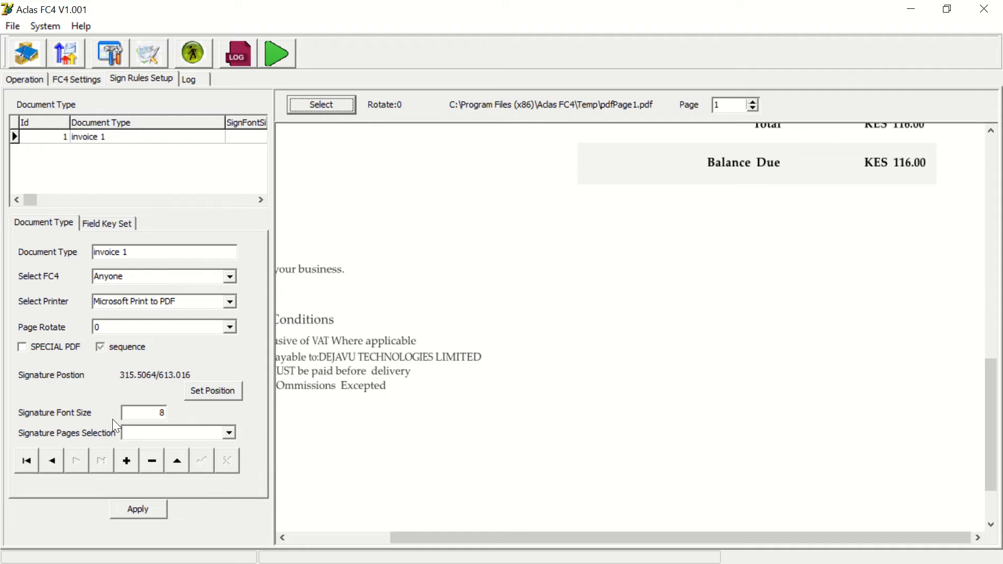
{"action": "left_click", "coordinate": [217, 388]}
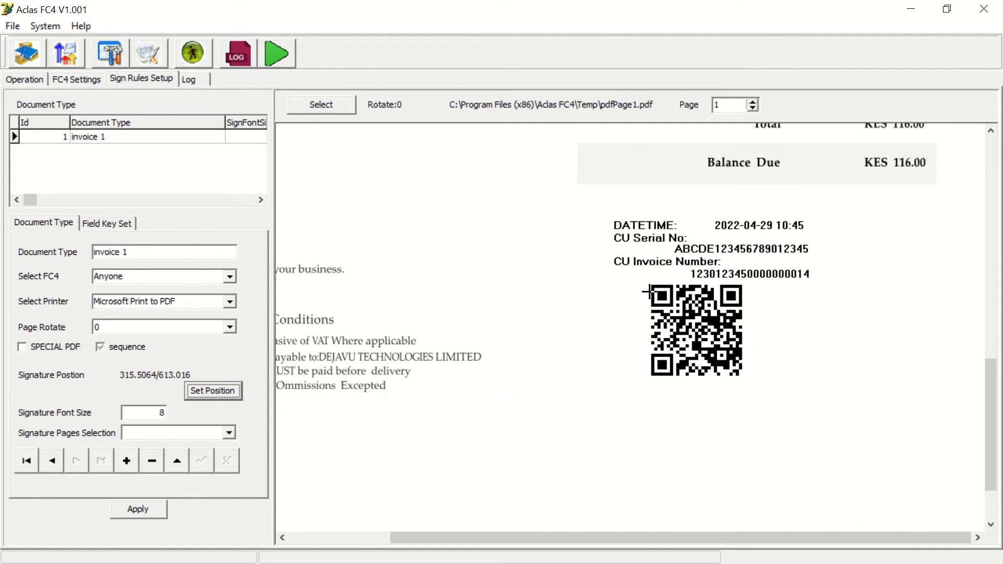
{"action": "left_click", "coordinate": [636, 305]}
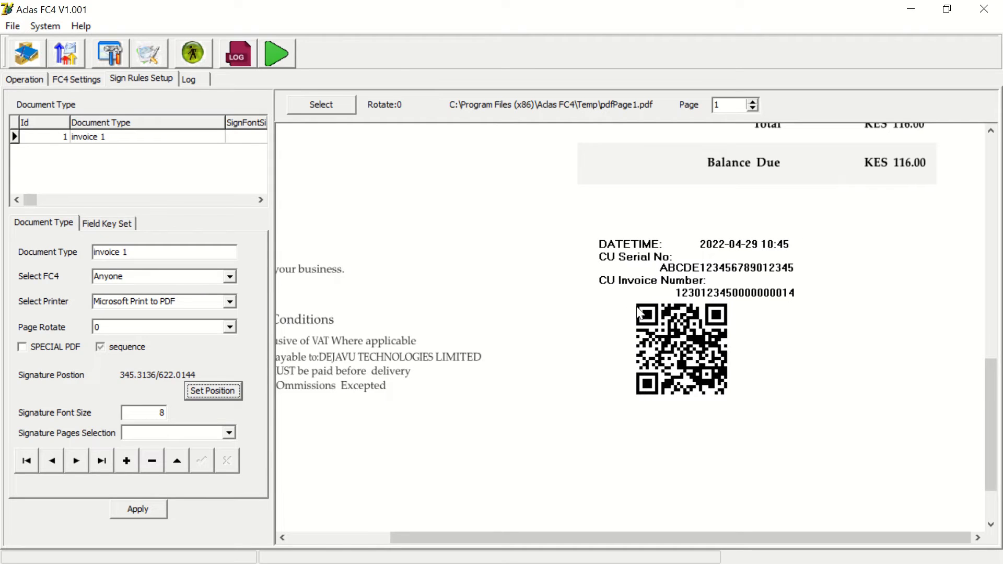
{"action": "left_click", "coordinate": [146, 514]}
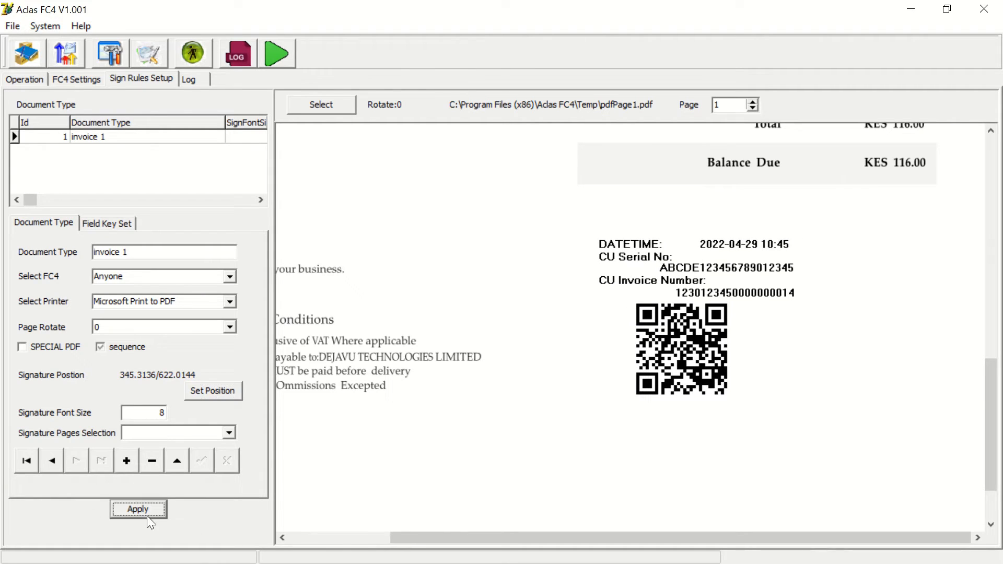
- Add a Document key field whose area surrounds the seller's PIN on the invoice, and apply it
{"action": "left_click", "coordinate": [107, 222]}
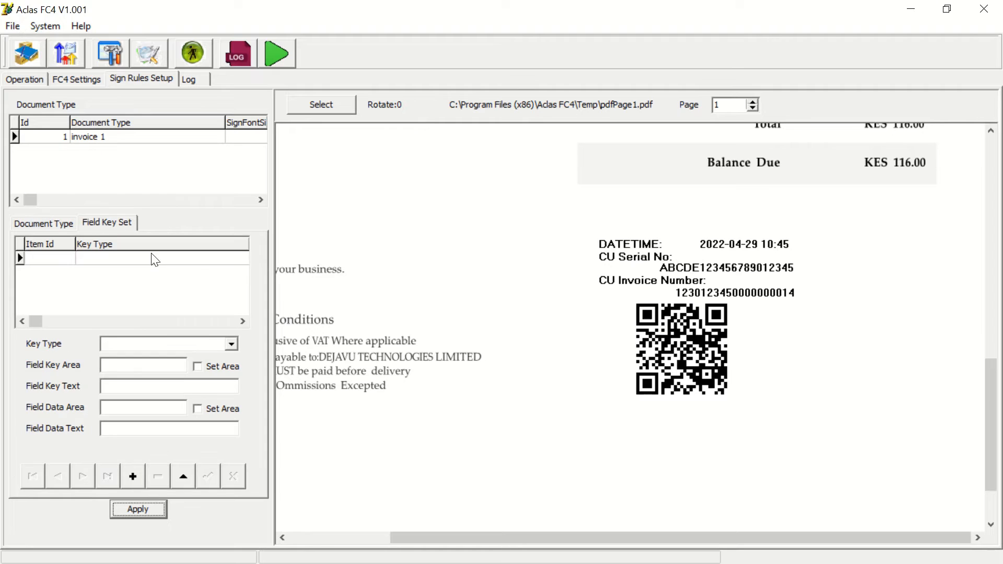
{"action": "left_click_drag", "start_coordinate": [986, 387], "coordinate": [979, 263]}
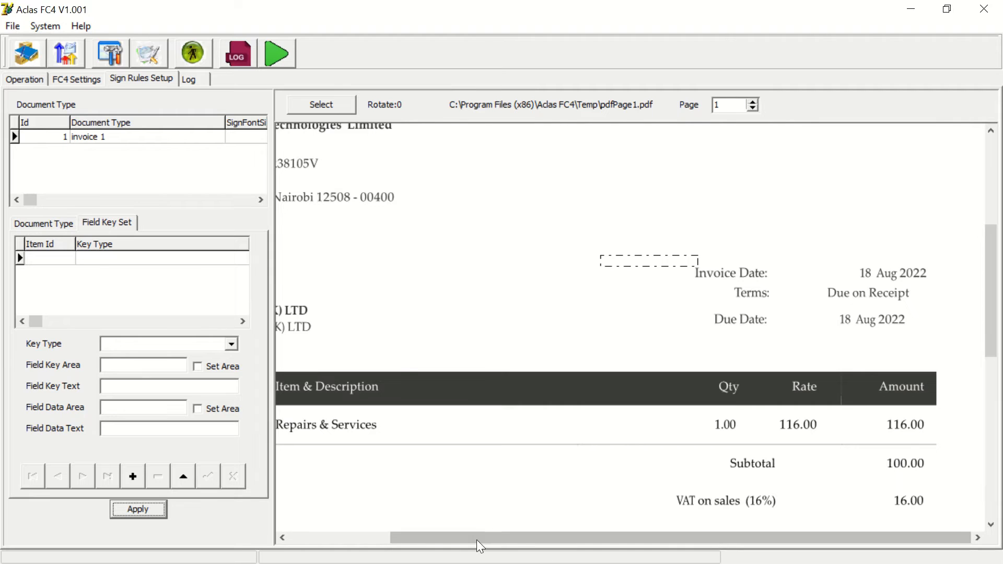
{"action": "left_click_drag", "start_coordinate": [447, 536], "coordinate": [299, 520]}
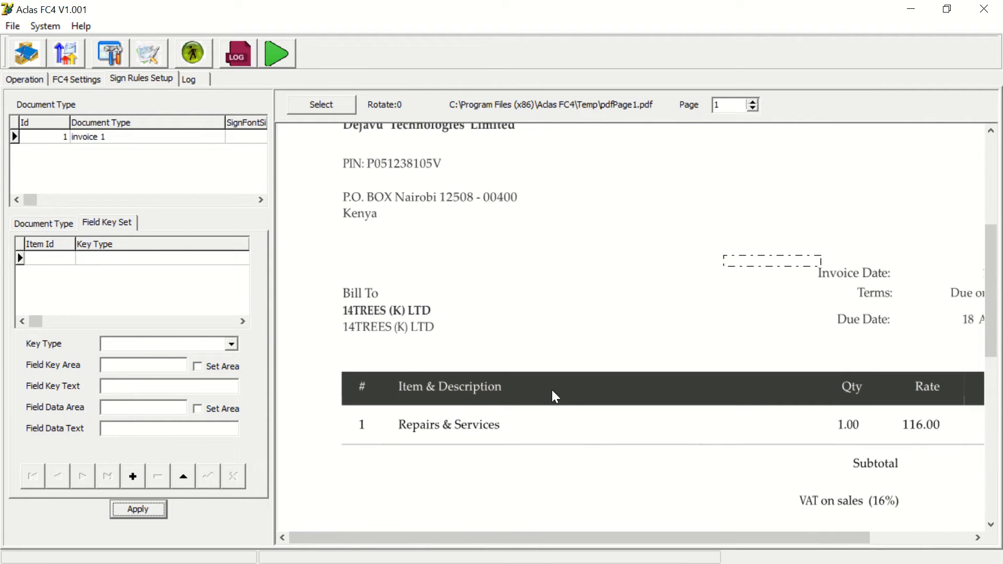
{"action": "left_click", "coordinate": [229, 344]}
{"action": "left_click", "coordinate": [135, 359]}
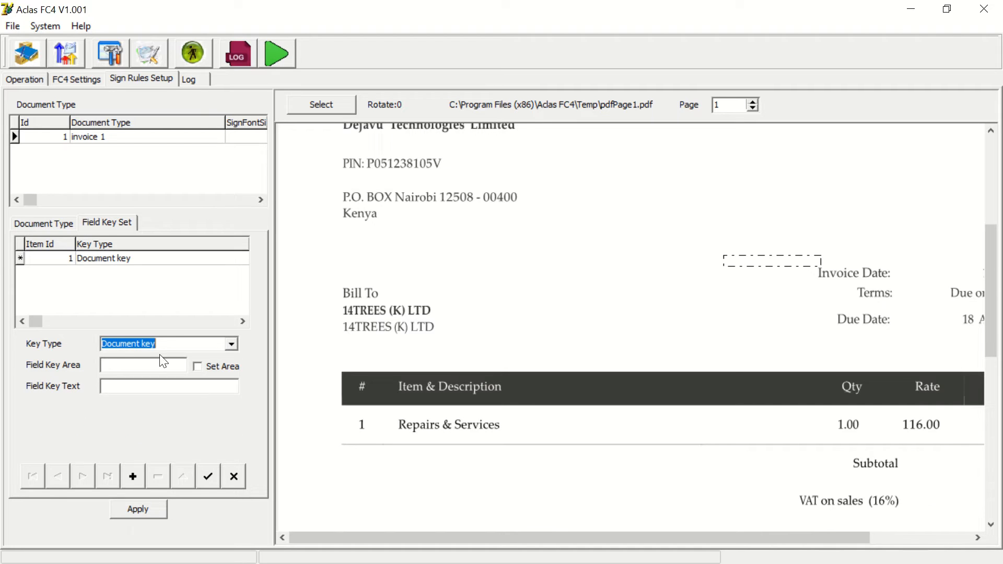
{"action": "left_click", "coordinate": [215, 365]}
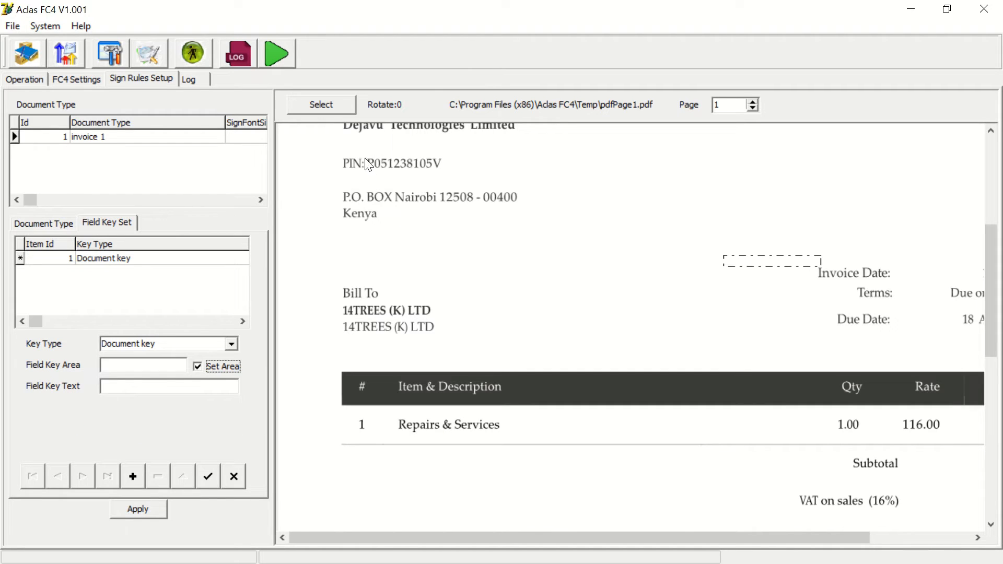
{"action": "left_click_drag", "start_coordinate": [364, 148], "coordinate": [456, 179]}
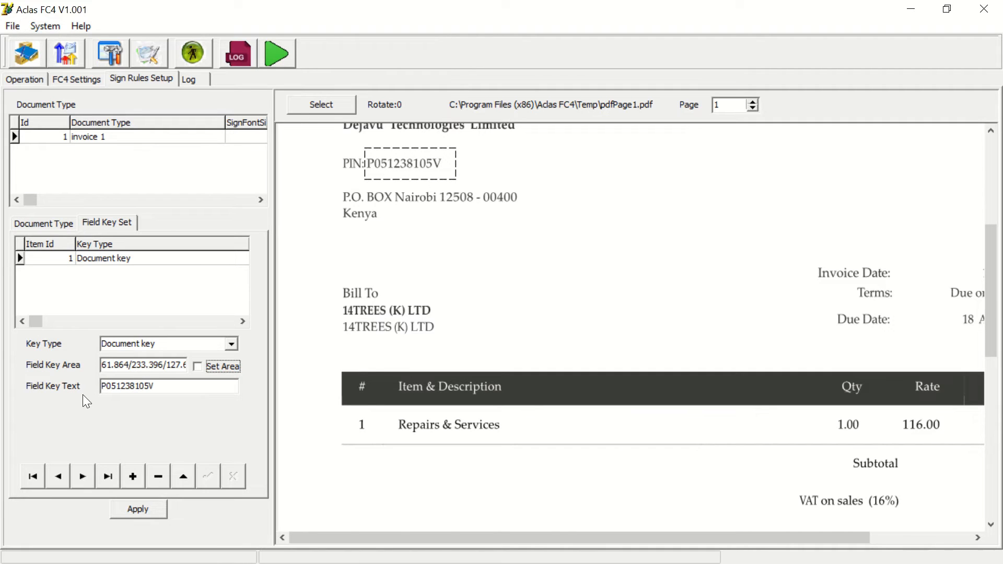
{"action": "left_click", "coordinate": [136, 509]}
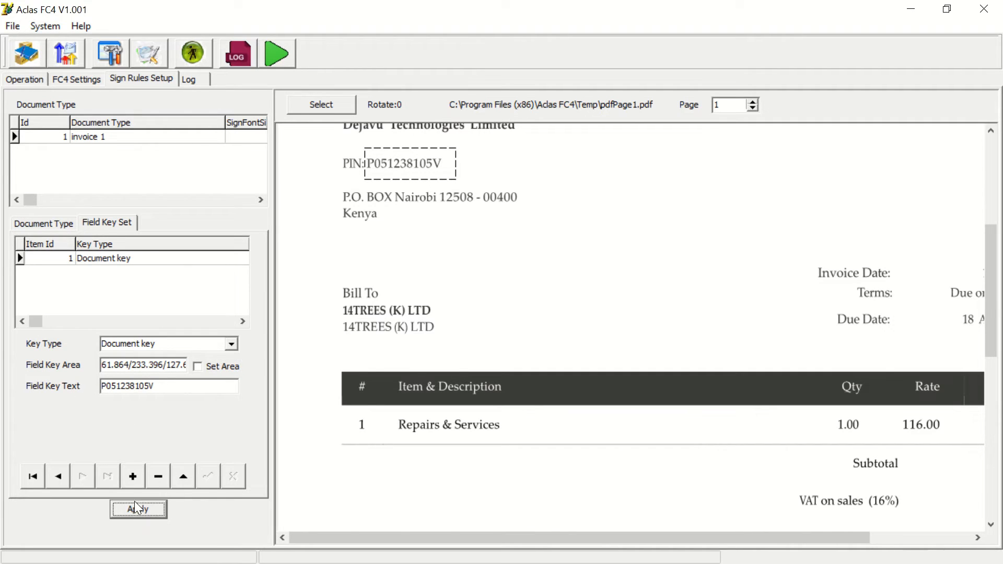
- Add an Invoice number field key with its key area around the INVOICE heading and data area around # INV053, then apply
{"action": "left_click", "coordinate": [133, 477]}
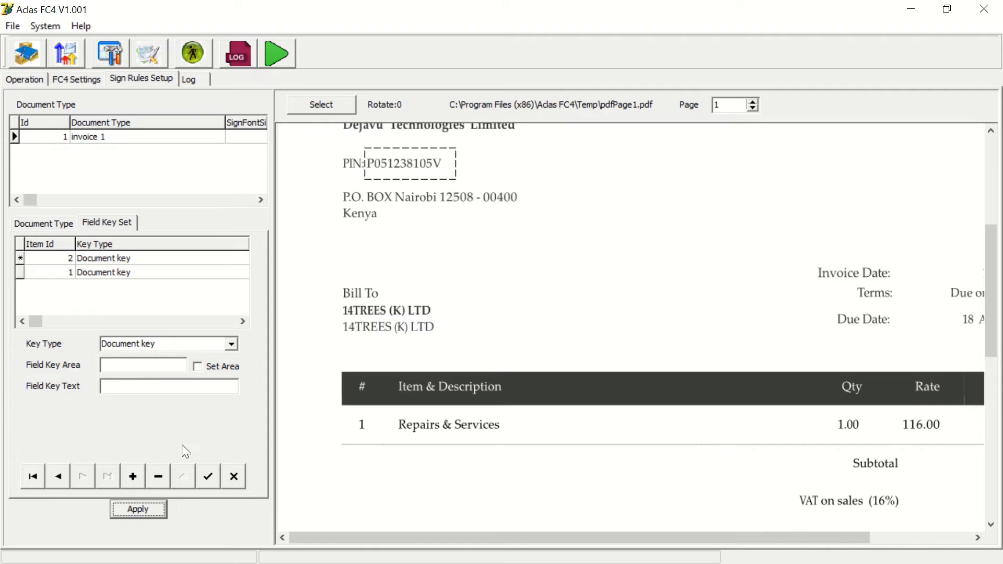
{"action": "left_click", "coordinate": [235, 344]}
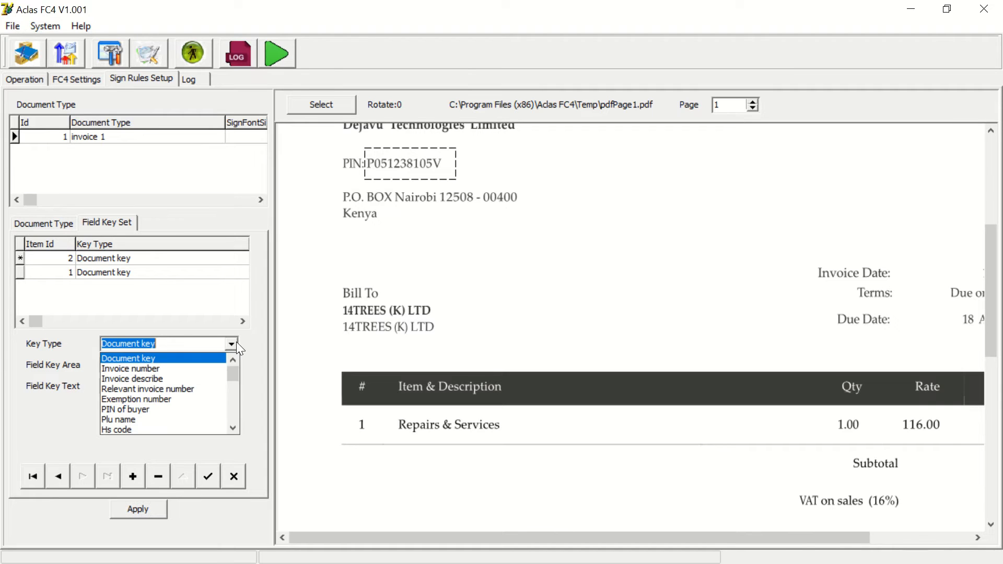
{"action": "left_click", "coordinate": [130, 368]}
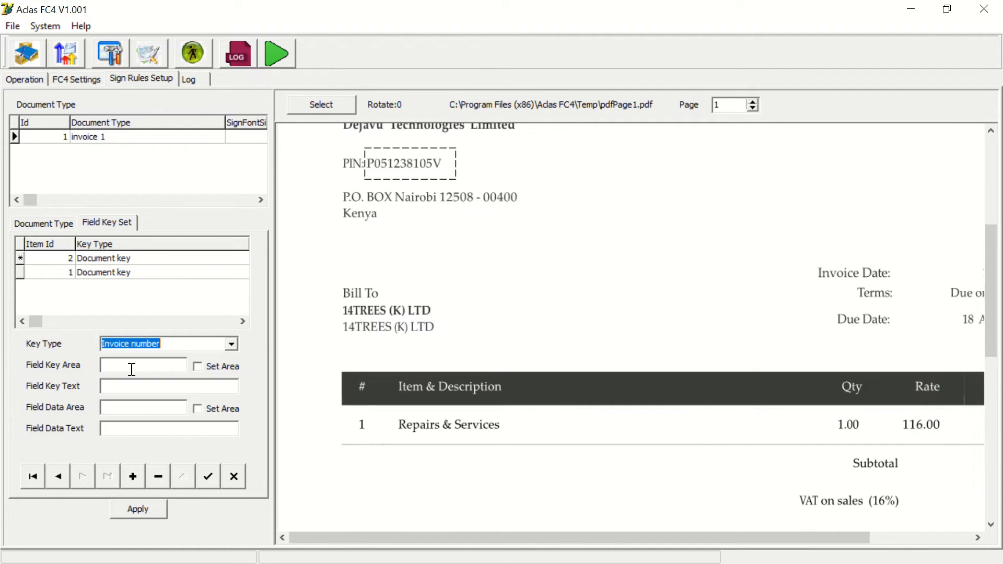
{"action": "left_click", "coordinate": [230, 365]}
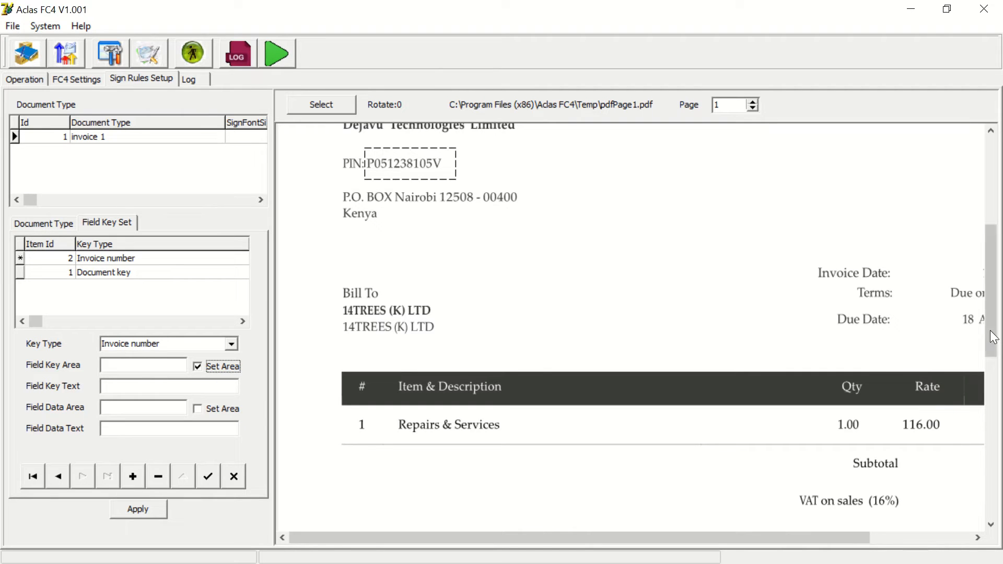
{"action": "left_click_drag", "start_coordinate": [990, 317], "coordinate": [976, 228]}
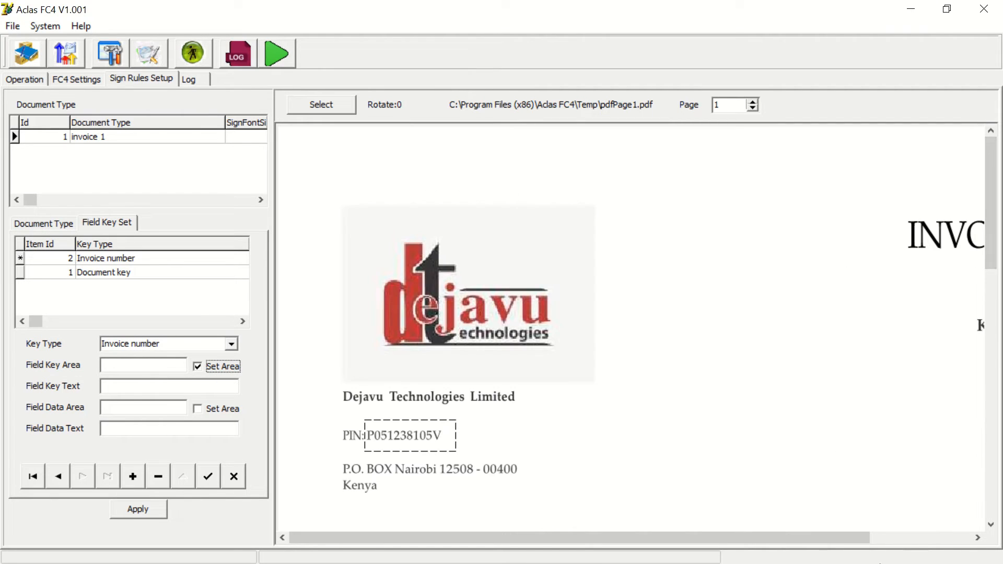
{"action": "left_click_drag", "start_coordinate": [840, 534], "coordinate": [1001, 538]}
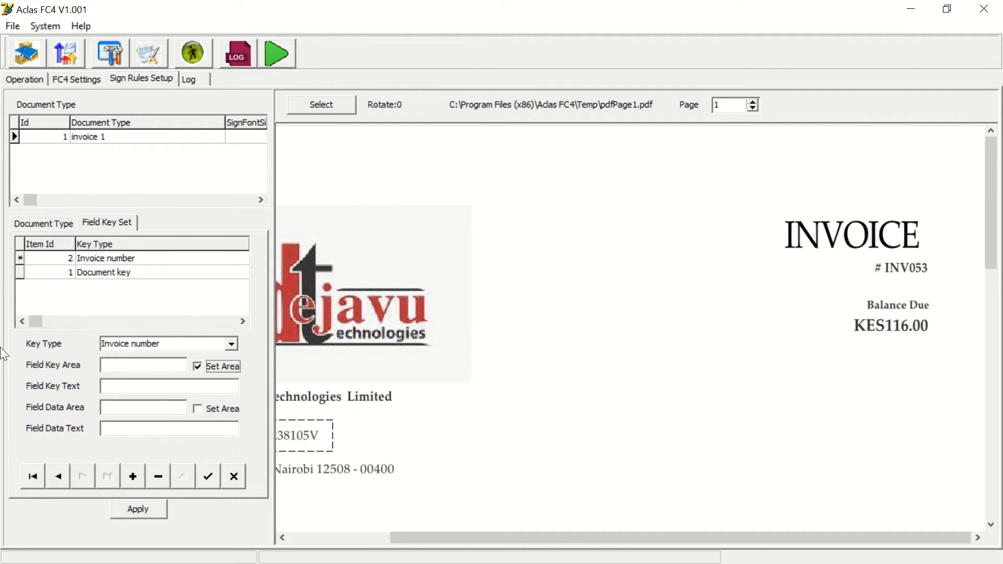
{"action": "left_click_drag", "start_coordinate": [771, 207], "coordinate": [961, 261]}
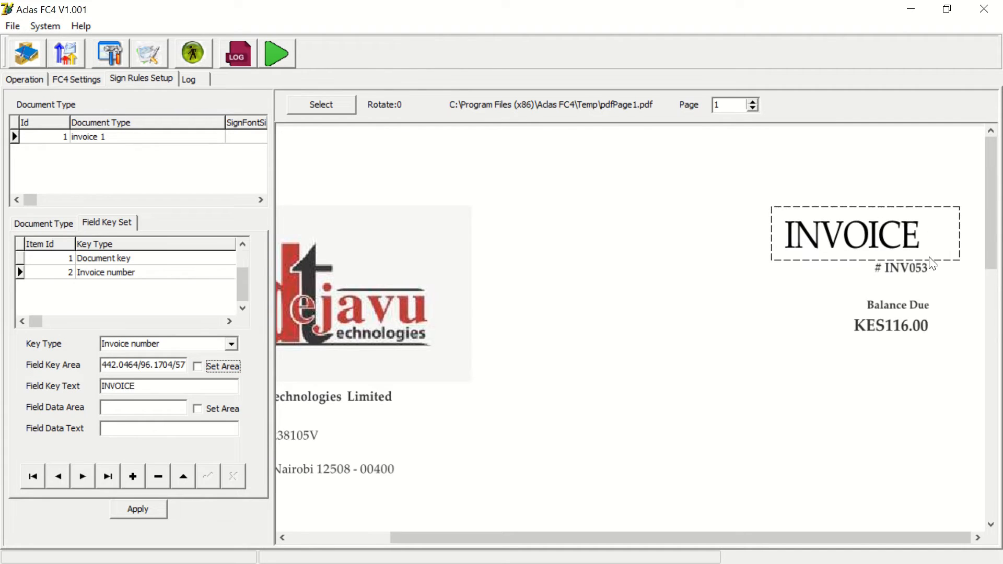
{"action": "left_click", "coordinate": [215, 405]}
{"action": "left_click_drag", "start_coordinate": [849, 256], "coordinate": [969, 286]}
{"action": "left_click", "coordinate": [137, 511]}
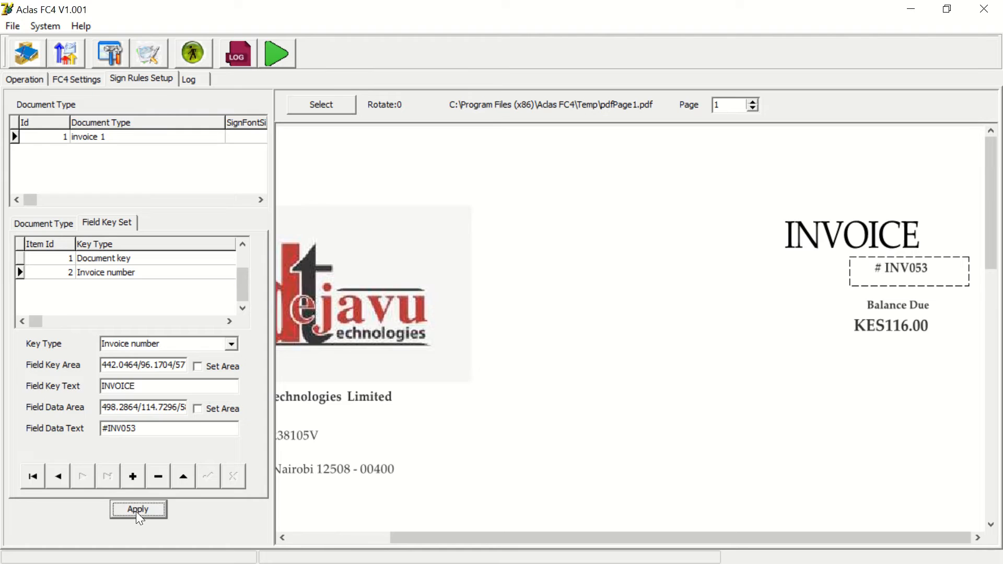
- Add an Invoice describe field key with both key and data areas drawn around the INVOICE heading, then apply
{"action": "left_click", "coordinate": [132, 476]}
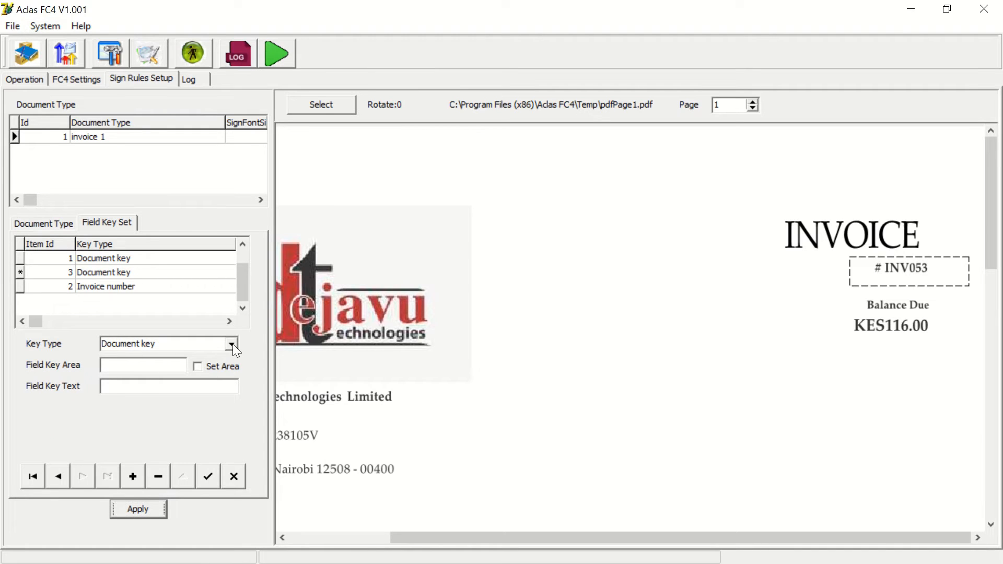
{"action": "left_click", "coordinate": [231, 344]}
{"action": "left_click", "coordinate": [131, 379]}
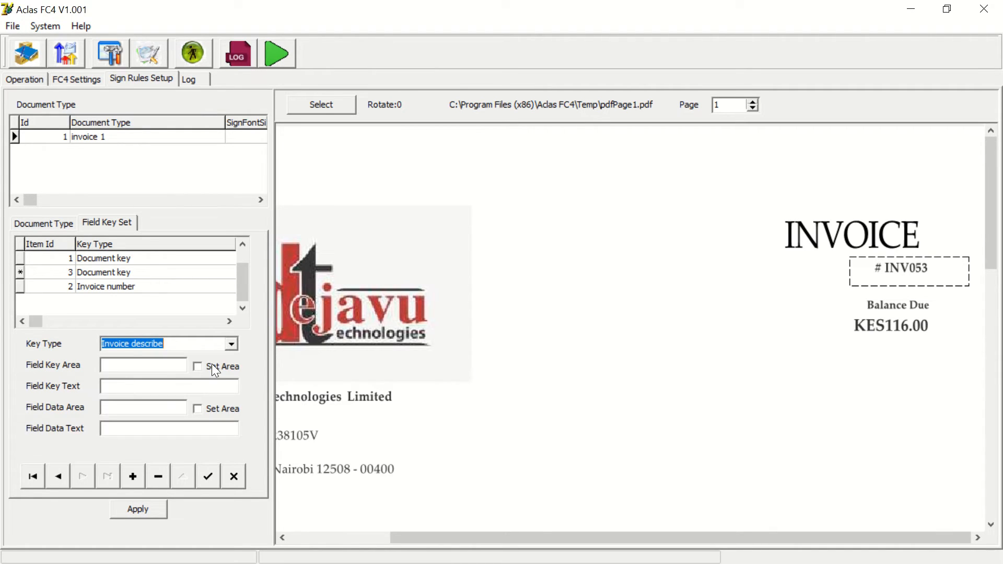
{"action": "left_click", "coordinate": [213, 364]}
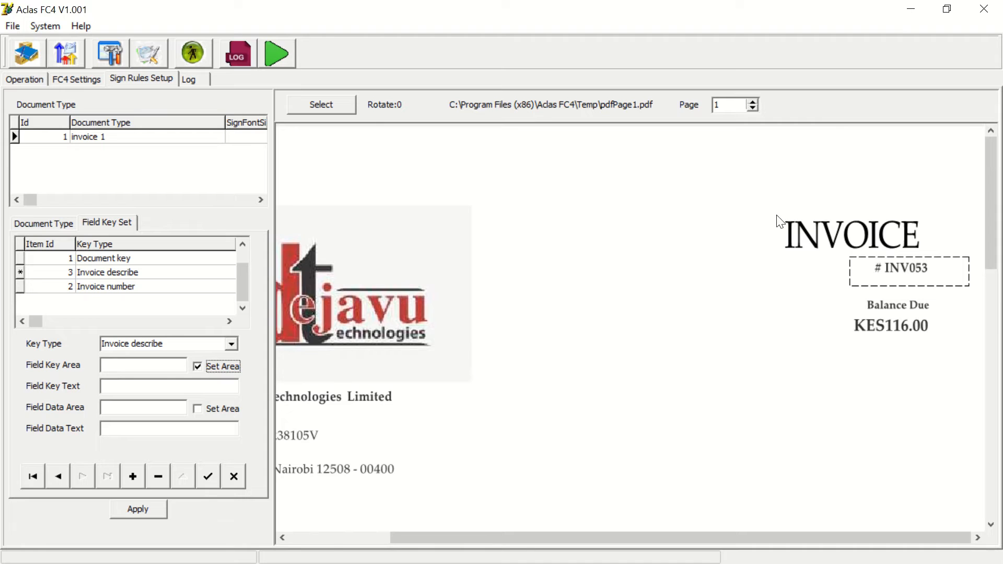
{"action": "left_click_drag", "start_coordinate": [752, 207], "coordinate": [949, 257]}
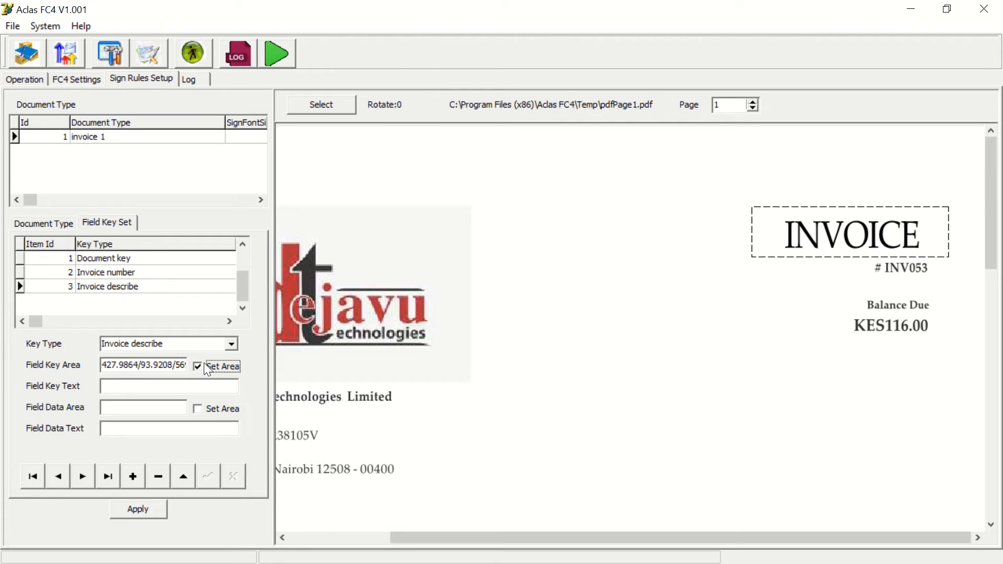
{"action": "left_click_drag", "start_coordinate": [771, 208], "coordinate": [957, 255]}
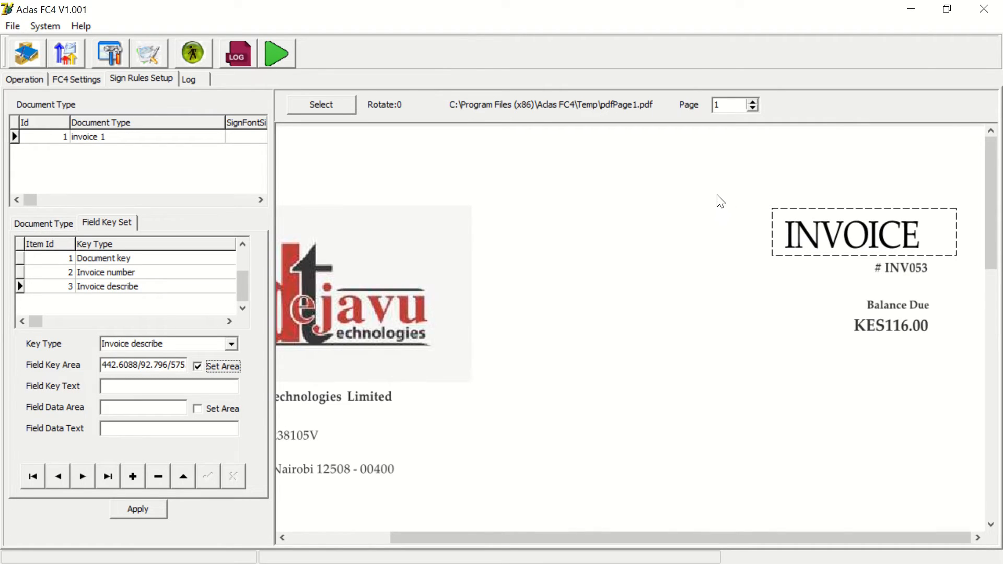
{"action": "left_click_drag", "start_coordinate": [717, 195], "coordinate": [982, 261]}
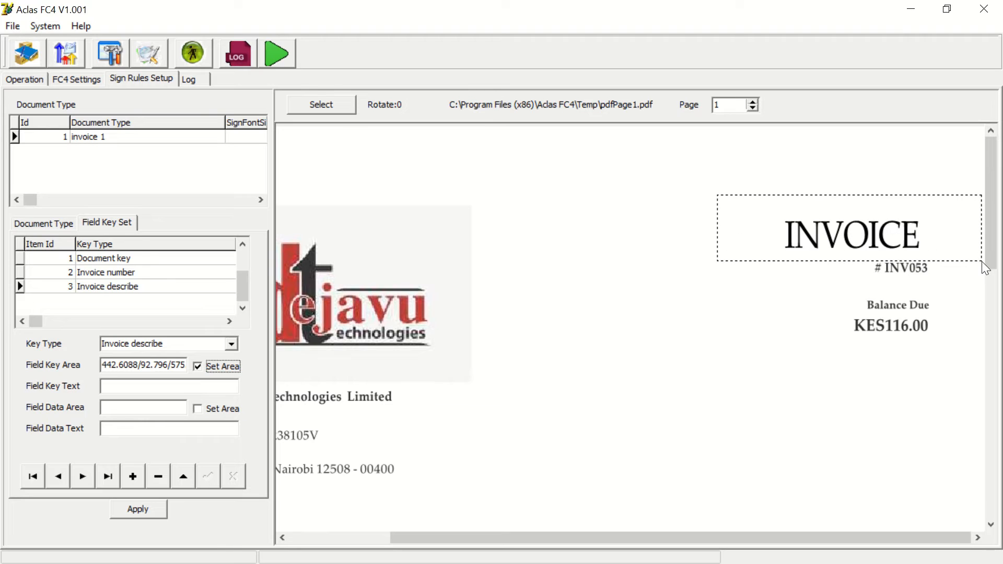
{"action": "left_click", "coordinate": [205, 409]}
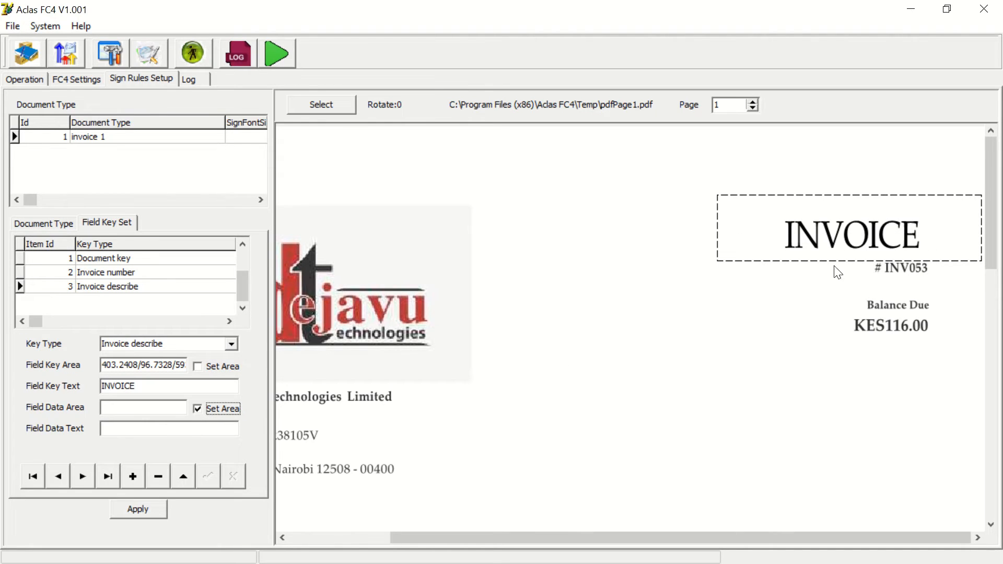
{"action": "left_click_drag", "start_coordinate": [760, 202], "coordinate": [976, 268]}
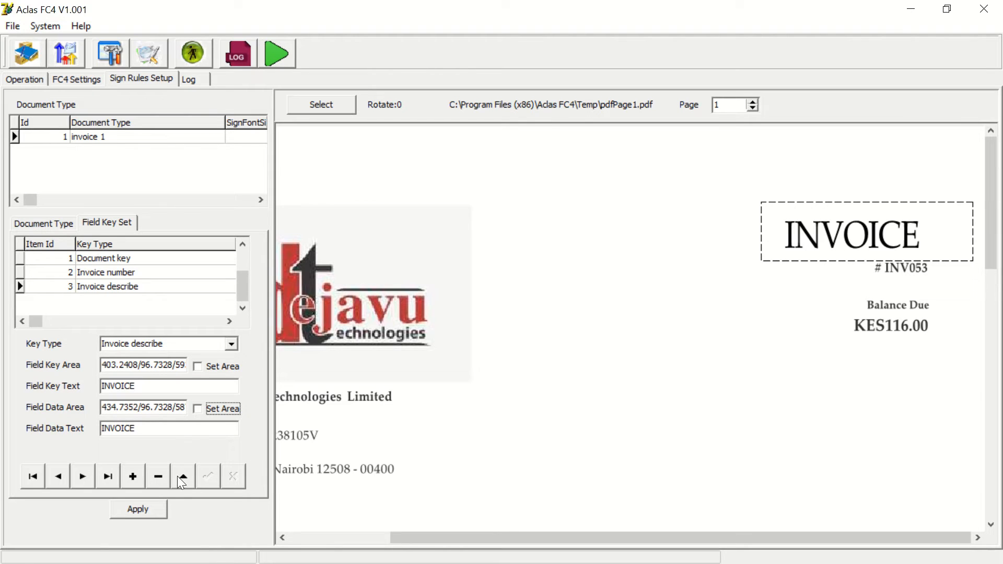
{"action": "left_click", "coordinate": [142, 508]}
- Add a Plu name field key with its key area on the Item & Description header and data area on Repairs & Services
{"action": "left_click", "coordinate": [132, 477]}
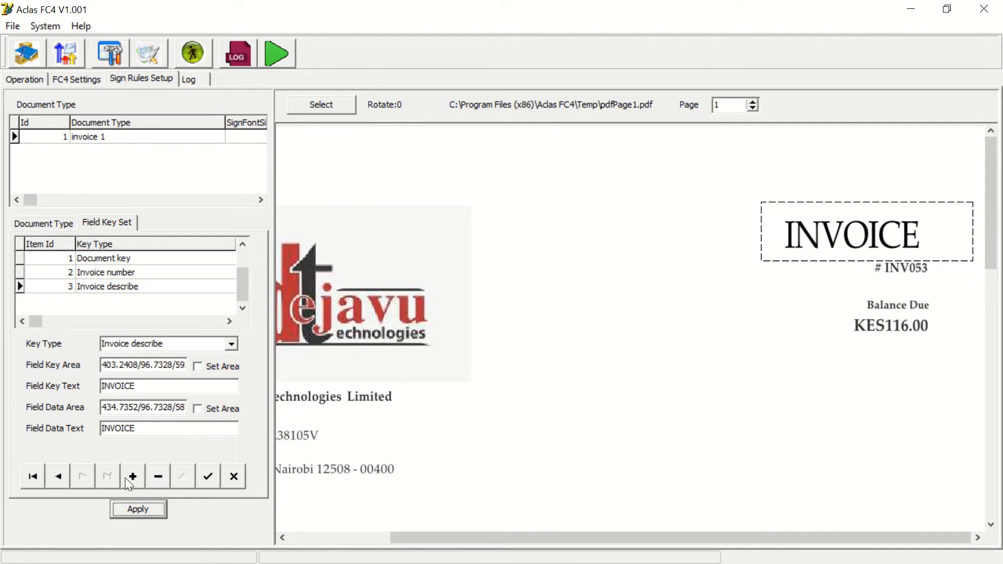
{"action": "left_click", "coordinate": [230, 344]}
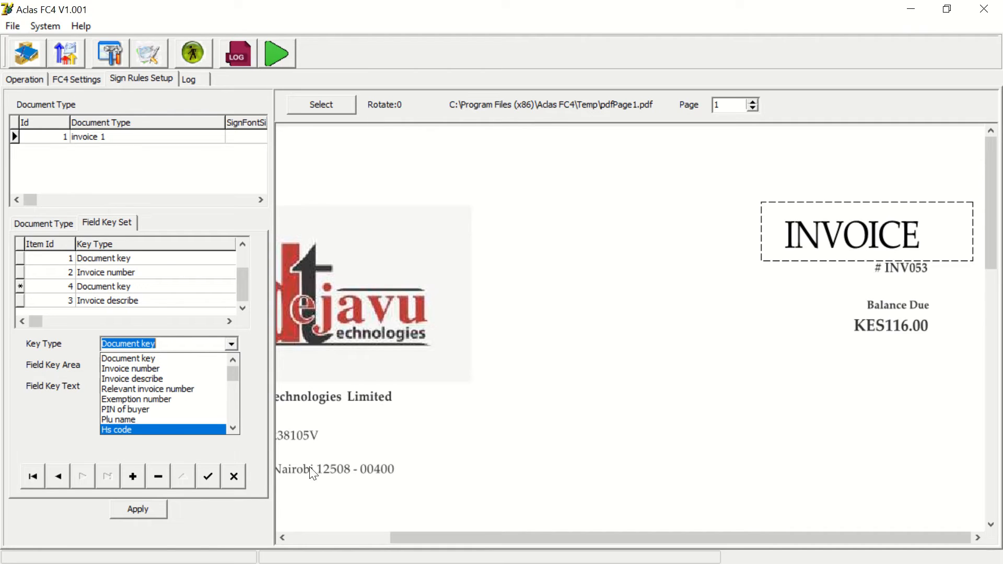
{"action": "left_click", "coordinate": [797, 496]}
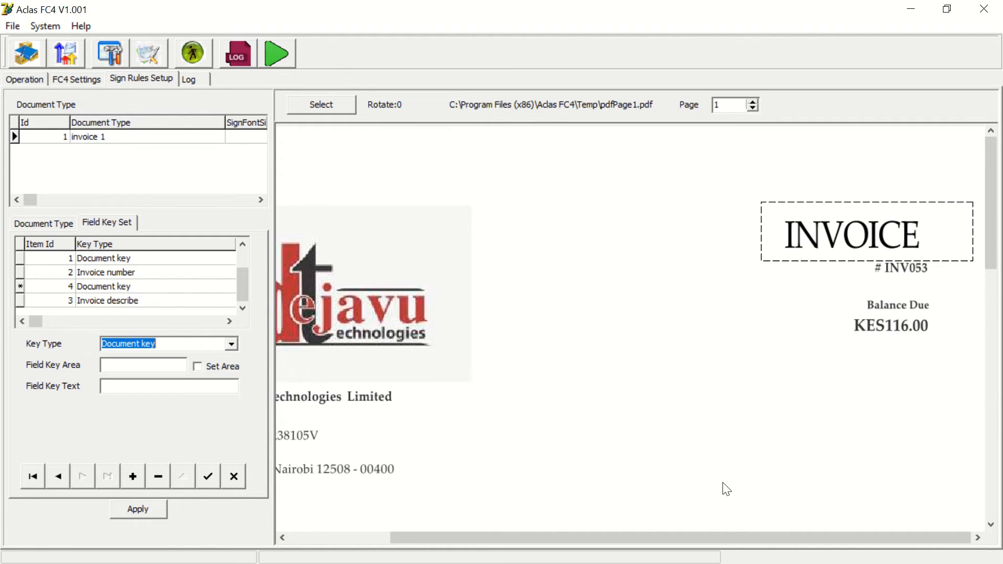
{"action": "left_click_drag", "start_coordinate": [697, 538], "coordinate": [594, 538]}
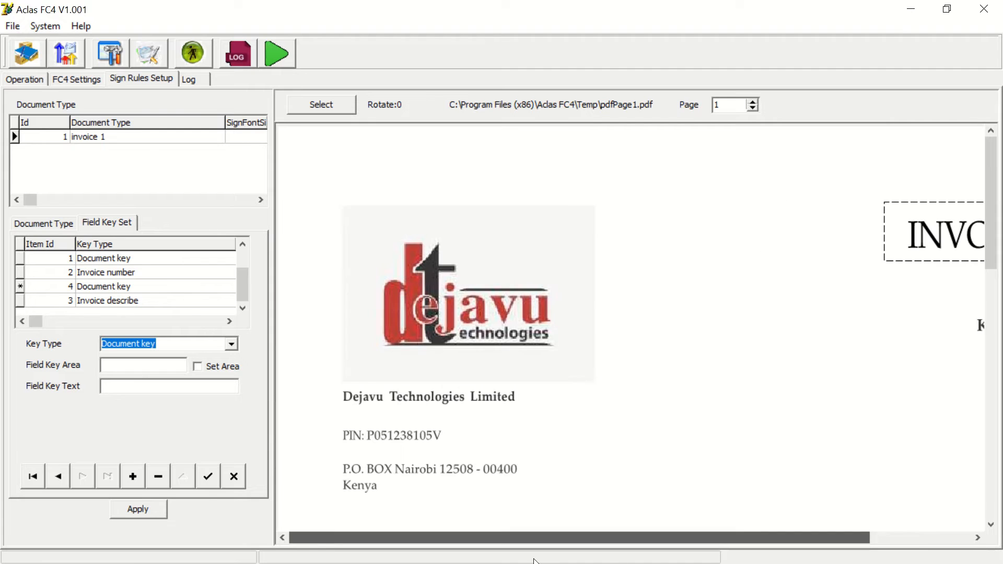
{"action": "left_click_drag", "start_coordinate": [991, 253], "coordinate": [991, 300]}
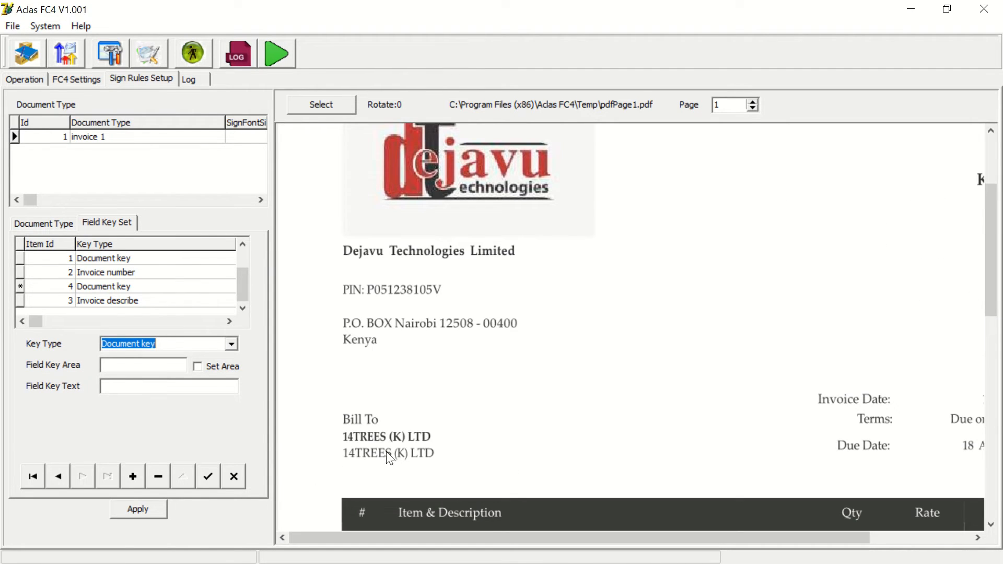
{"action": "left_click", "coordinate": [231, 343]}
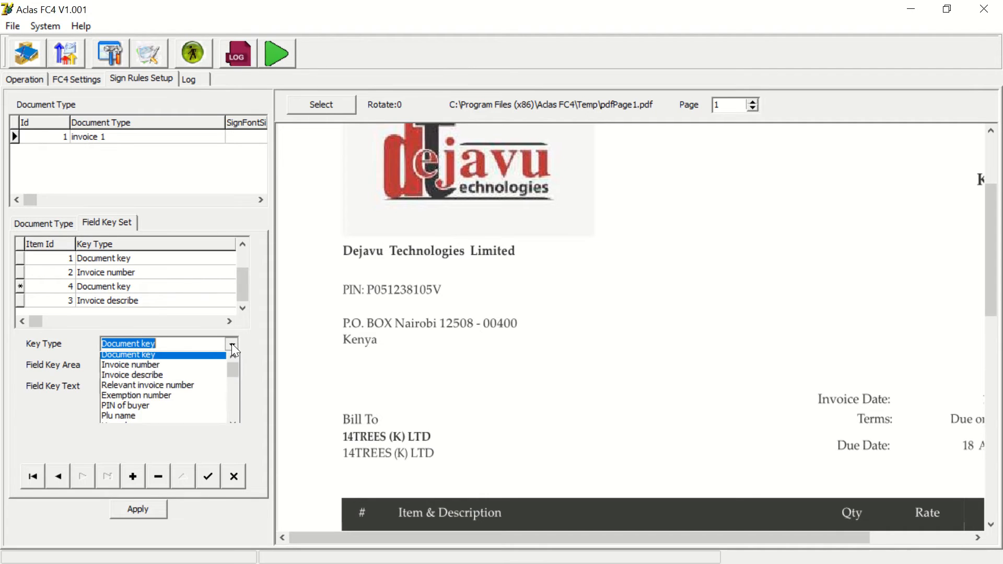
{"action": "left_click", "coordinate": [124, 418]}
{"action": "left_click", "coordinate": [196, 365]}
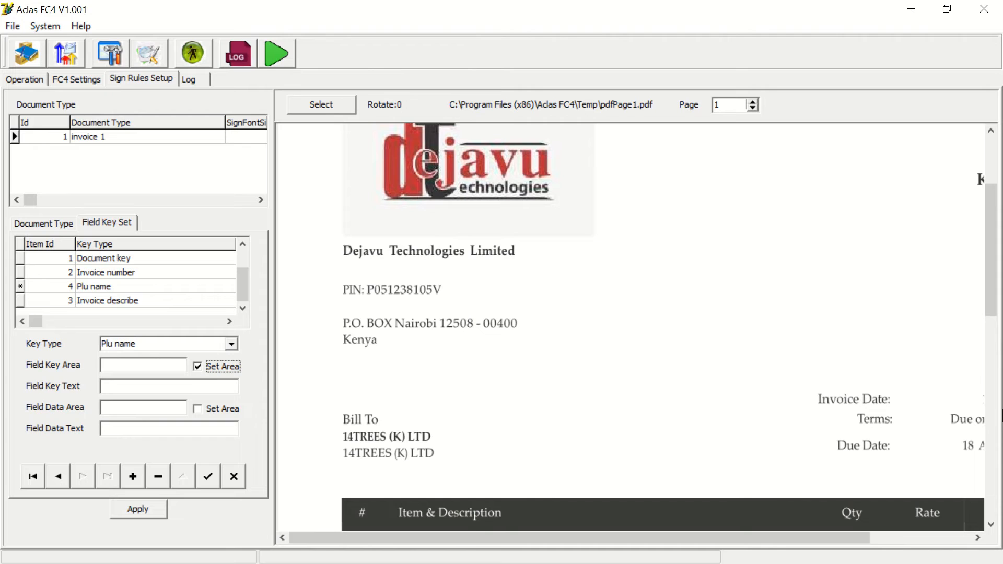
{"action": "left_click_drag", "start_coordinate": [994, 294], "coordinate": [1001, 320]}
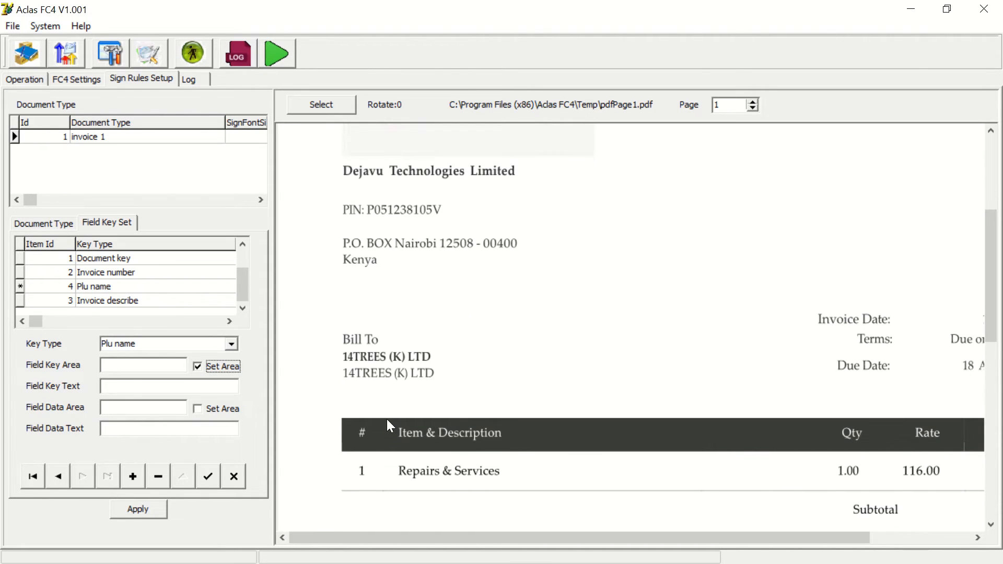
{"action": "left_click_drag", "start_coordinate": [386, 419], "coordinate": [541, 452]}
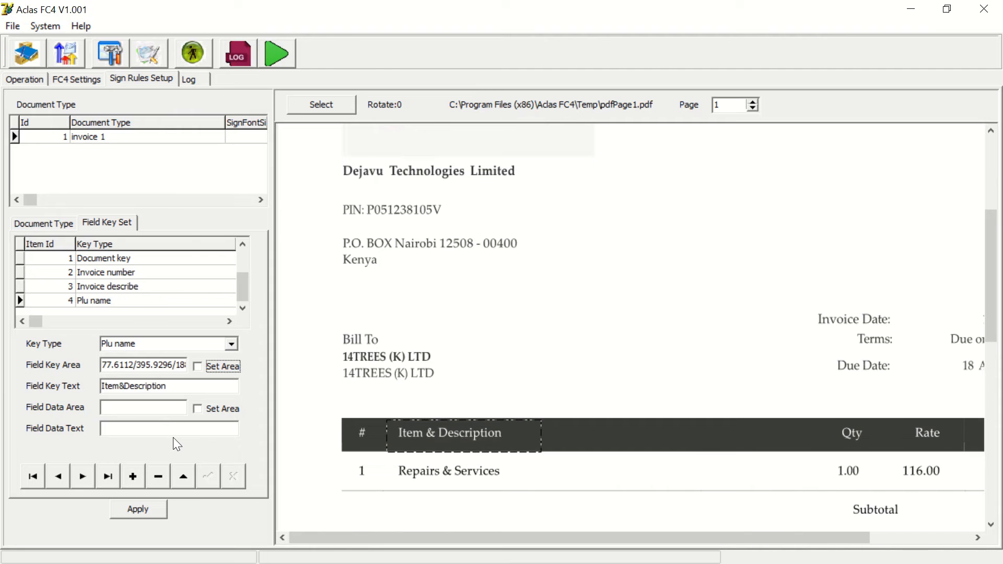
{"action": "left_click", "coordinate": [199, 409]}
{"action": "left_click_drag", "start_coordinate": [382, 454], "coordinate": [547, 487]}
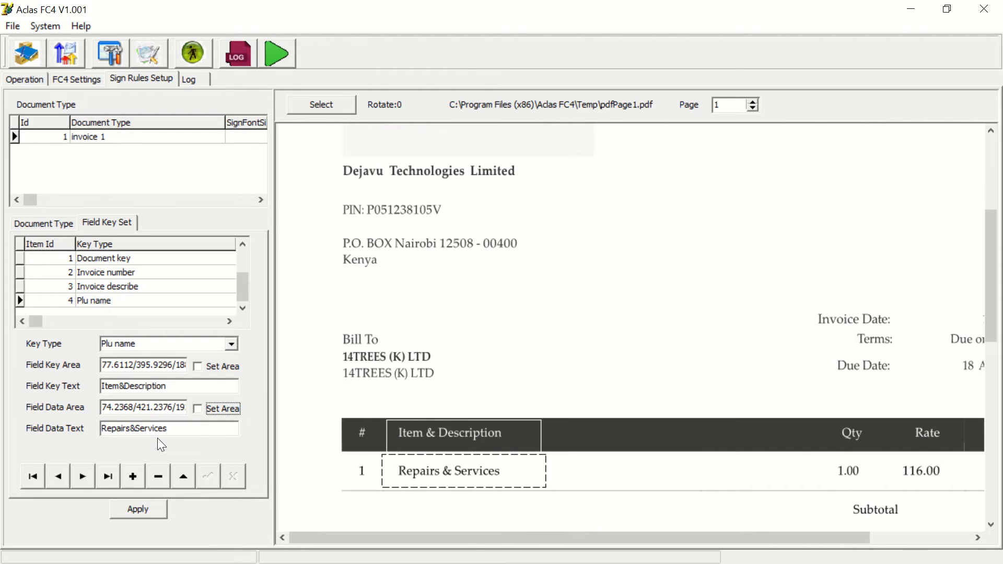
{"action": "mouse_move", "coordinate": [407, 16]}
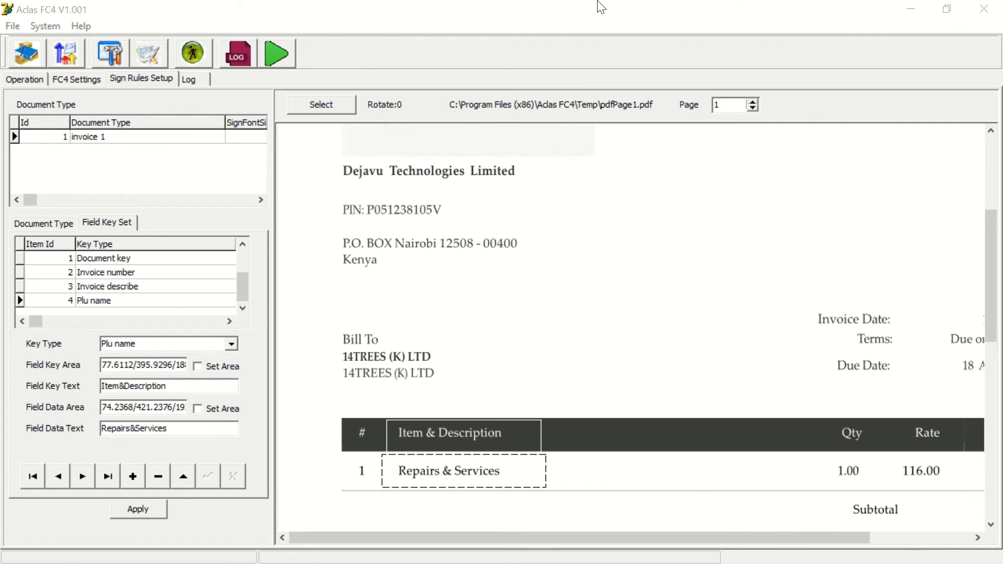
{"action": "mouse_move", "coordinate": [601, 5]}
{"action": "mouse_move", "coordinate": [513, 2]}
{"action": "left_click", "coordinate": [412, 48]}
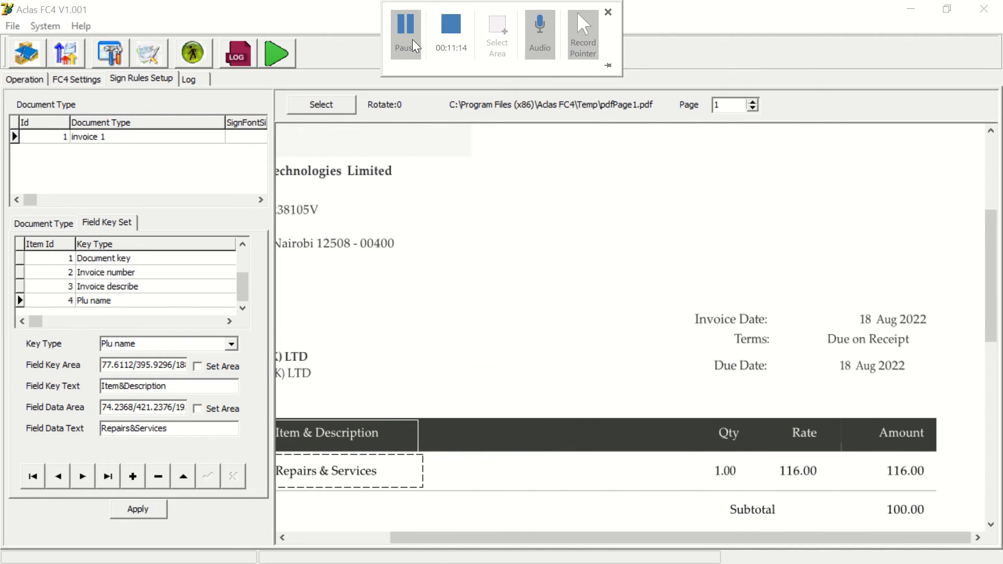
- Add a Sale price field key with its key area on the Rate header and data area on the 116.00 rate, then apply
{"action": "left_click", "coordinate": [136, 481]}
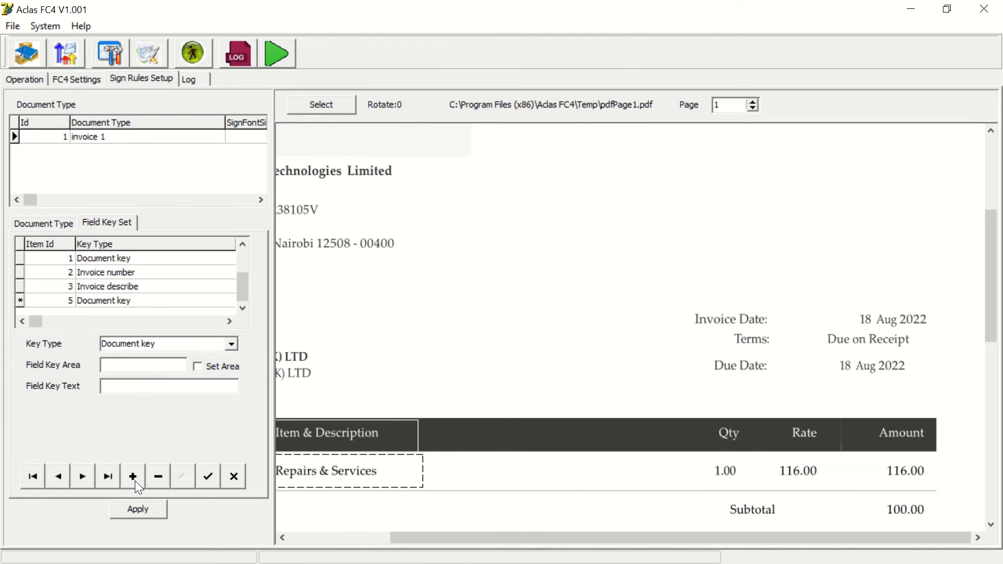
{"action": "left_click", "coordinate": [230, 344]}
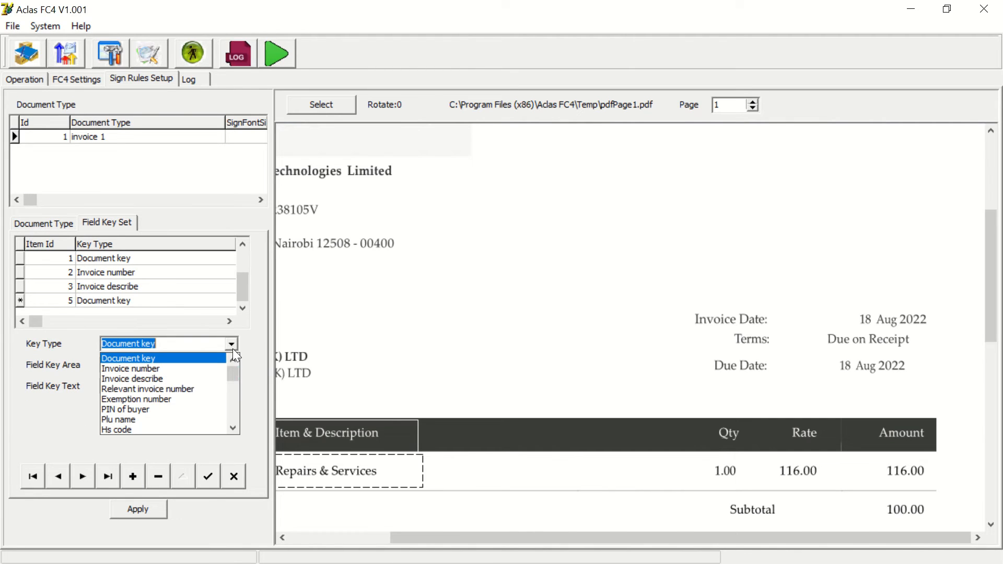
{"action": "left_click", "coordinate": [232, 425]}
{"action": "left_click", "coordinate": [231, 425]}
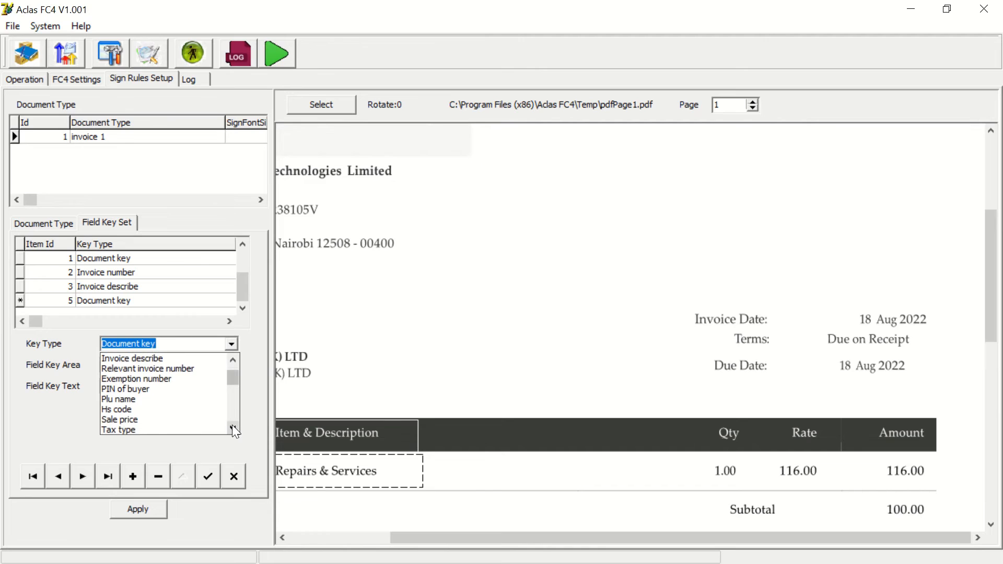
{"action": "left_click", "coordinate": [125, 418]}
{"action": "left_click", "coordinate": [209, 365]}
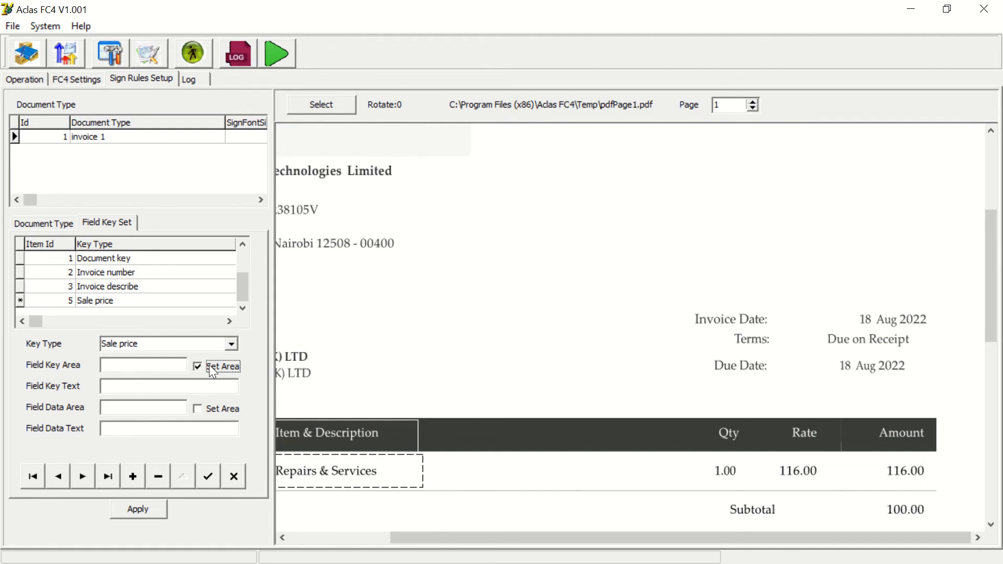
{"action": "left_click_drag", "start_coordinate": [771, 422], "coordinate": [770, 421]}
{"action": "left_click_drag", "start_coordinate": [822, 439], "coordinate": [841, 452]}
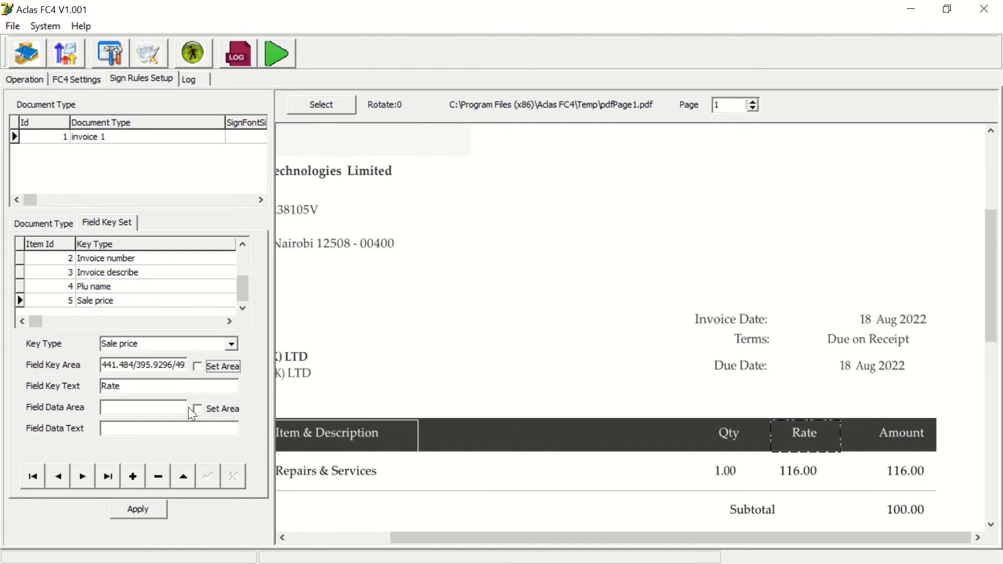
{"action": "left_click", "coordinate": [211, 407]}
{"action": "left_click_drag", "start_coordinate": [761, 457], "coordinate": [840, 494]}
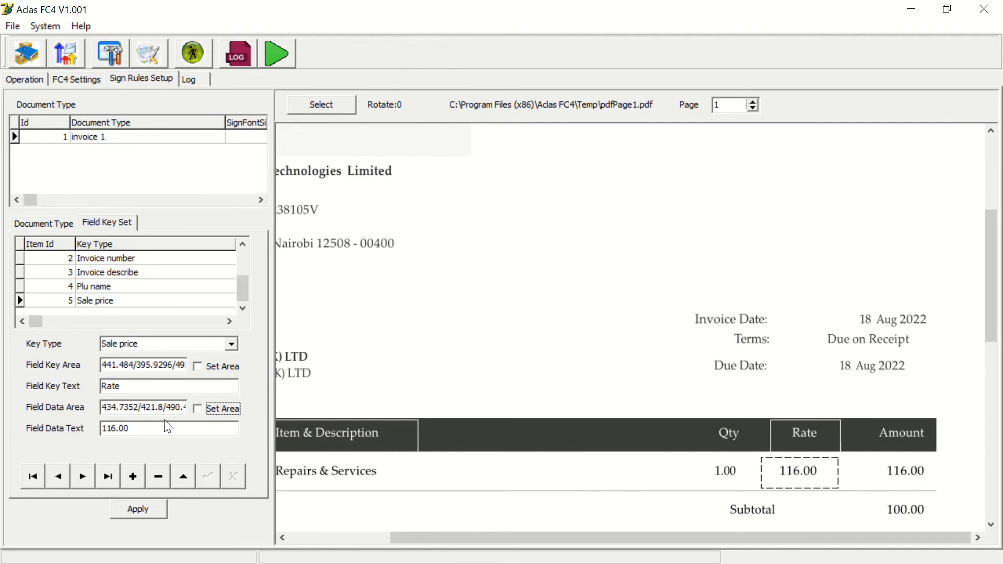
{"action": "left_click", "coordinate": [142, 509]}
- Add a Sale qty field key with its key area on the Qty header and data area on the 1.00 quantity, then apply
{"action": "left_click", "coordinate": [131, 477]}
{"action": "left_click", "coordinate": [231, 343]}
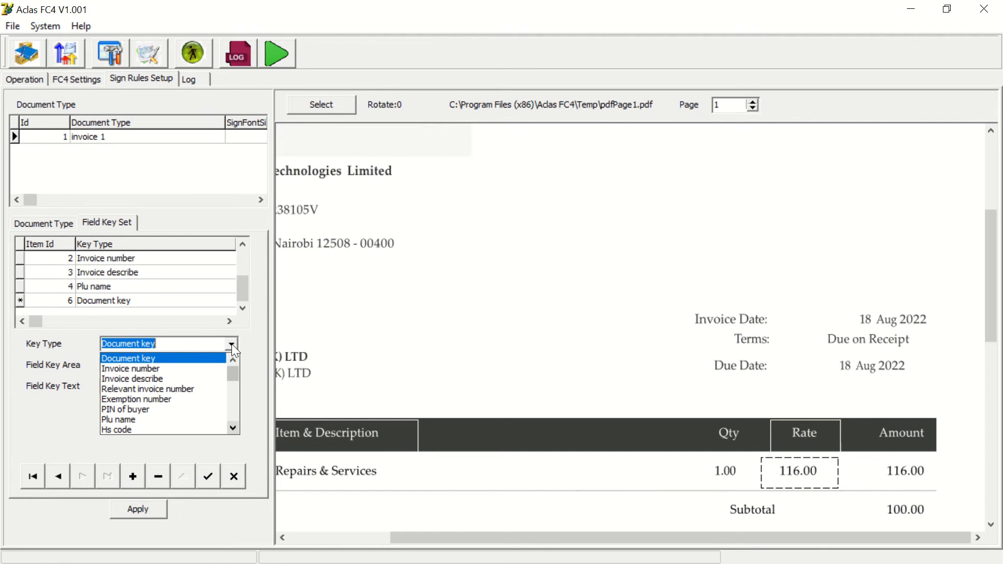
{"action": "left_click", "coordinate": [233, 427]}
{"action": "left_click", "coordinate": [234, 428]}
{"action": "left_click", "coordinate": [233, 427]}
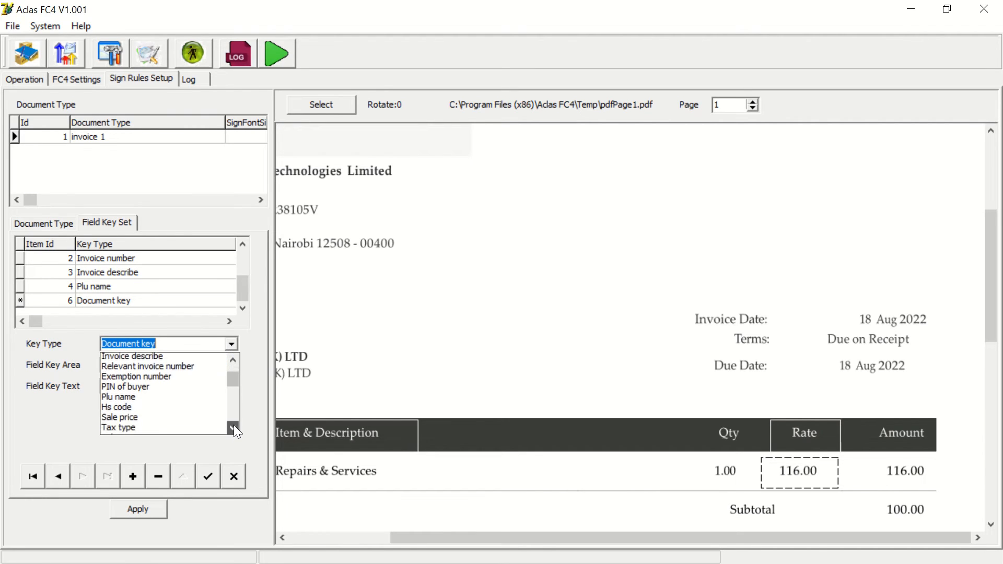
{"action": "left_click", "coordinate": [233, 428]}
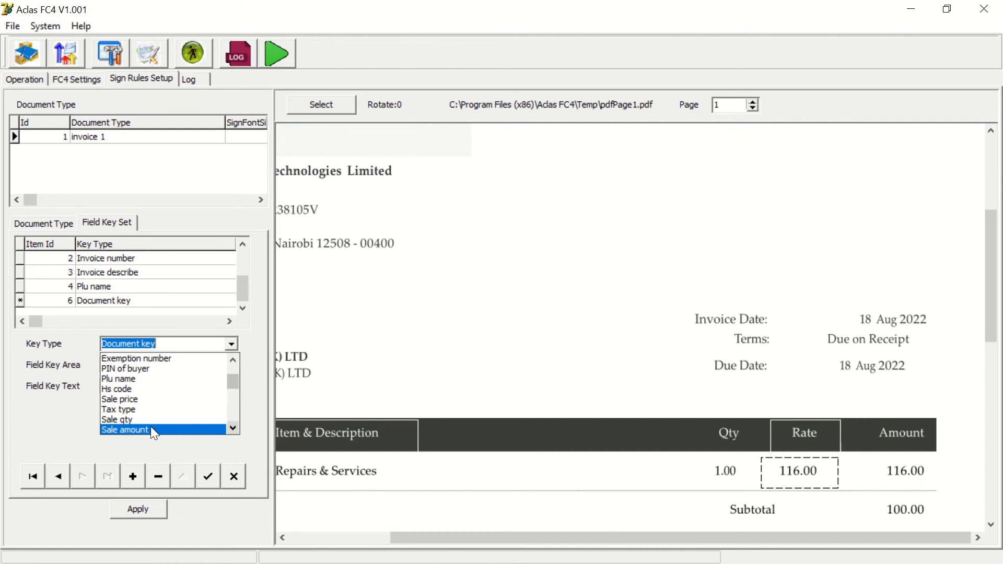
{"action": "left_click", "coordinate": [121, 420]}
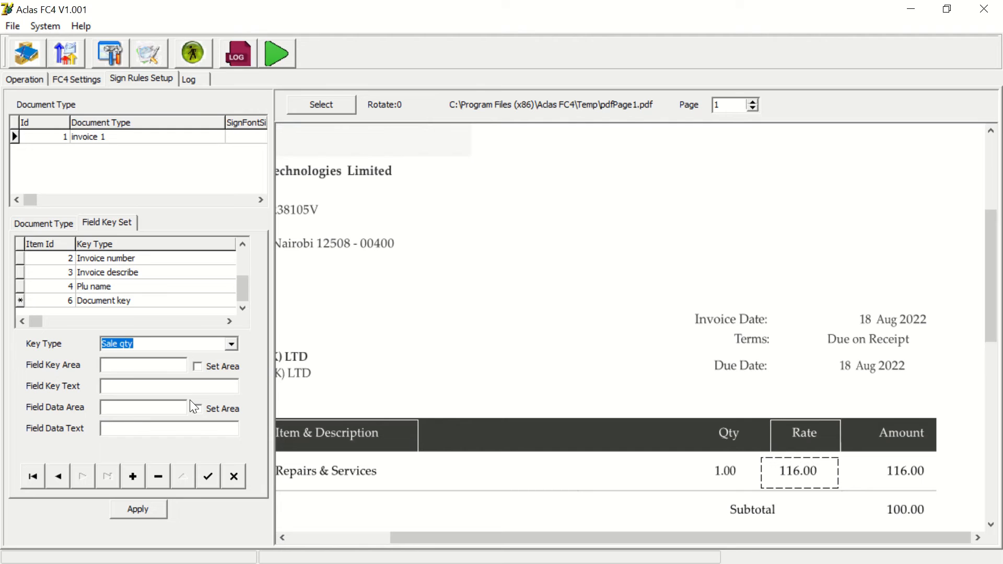
{"action": "left_click", "coordinate": [203, 371]}
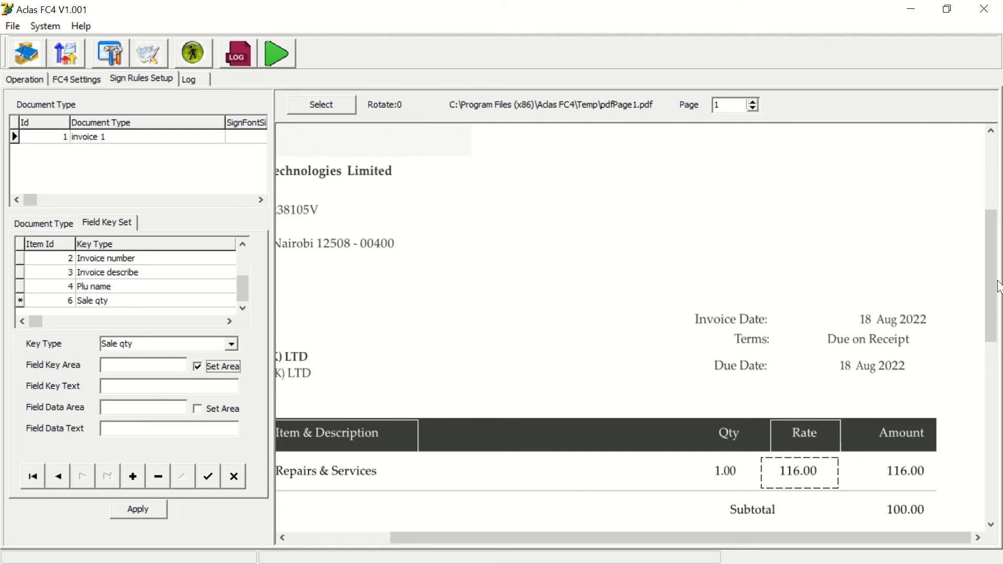
{"action": "scroll", "coordinate": [995, 292], "scroll_direction": "down", "scroll_amount": 2}
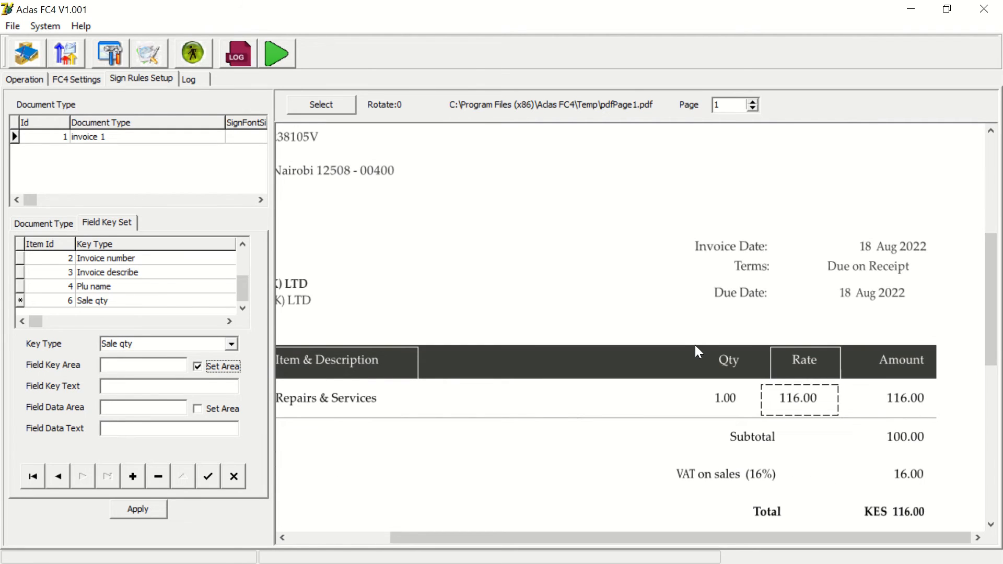
{"action": "left_click_drag", "start_coordinate": [695, 346], "coordinate": [756, 376]}
{"action": "left_click", "coordinate": [201, 409]}
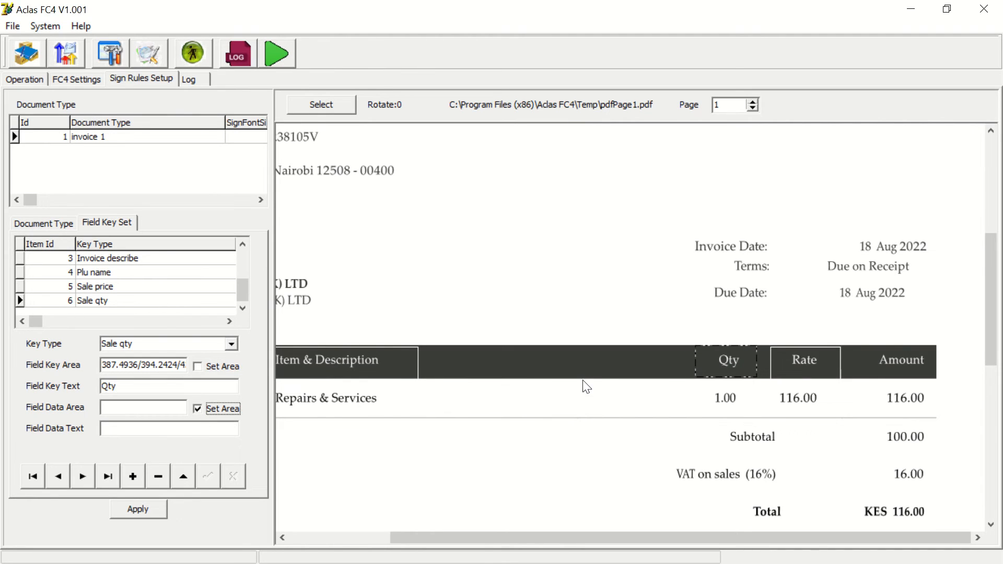
{"action": "left_click_drag", "start_coordinate": [677, 385], "coordinate": [764, 413]}
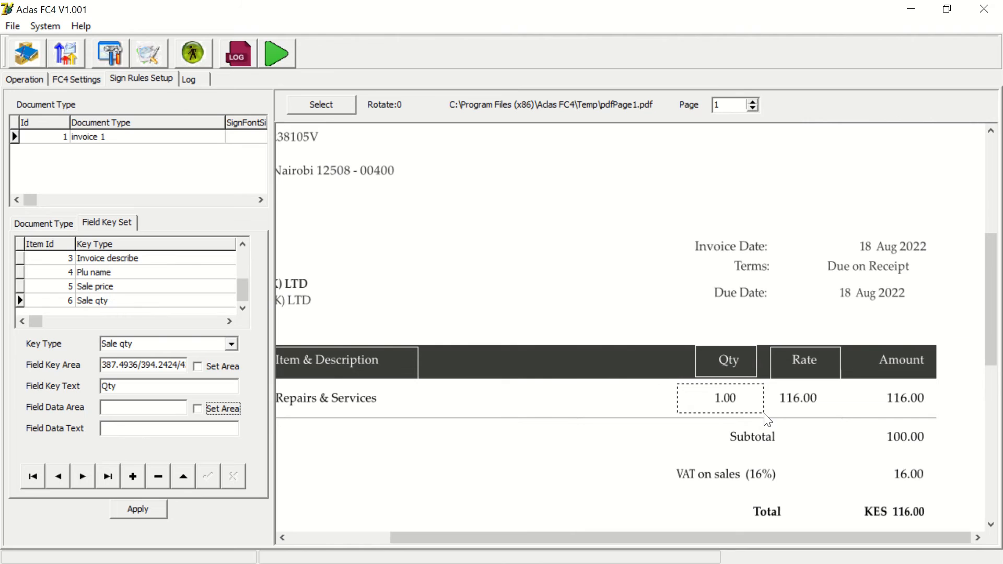
{"action": "left_click", "coordinate": [135, 518]}
- Add a Sale amount field key with its key area on the Amount header and data area on the 116.00 amount, then apply
{"action": "left_click", "coordinate": [131, 481]}
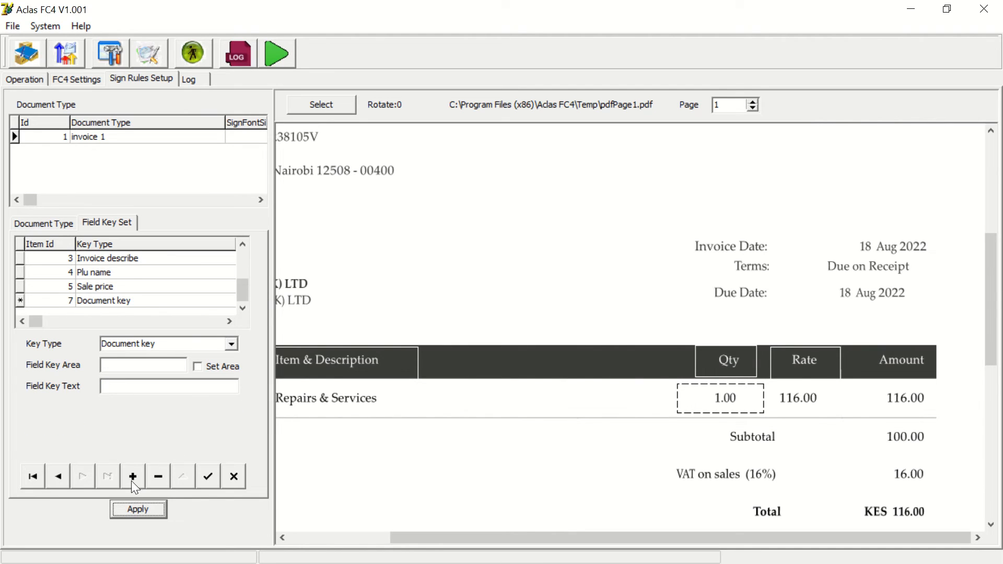
{"action": "left_click", "coordinate": [231, 344]}
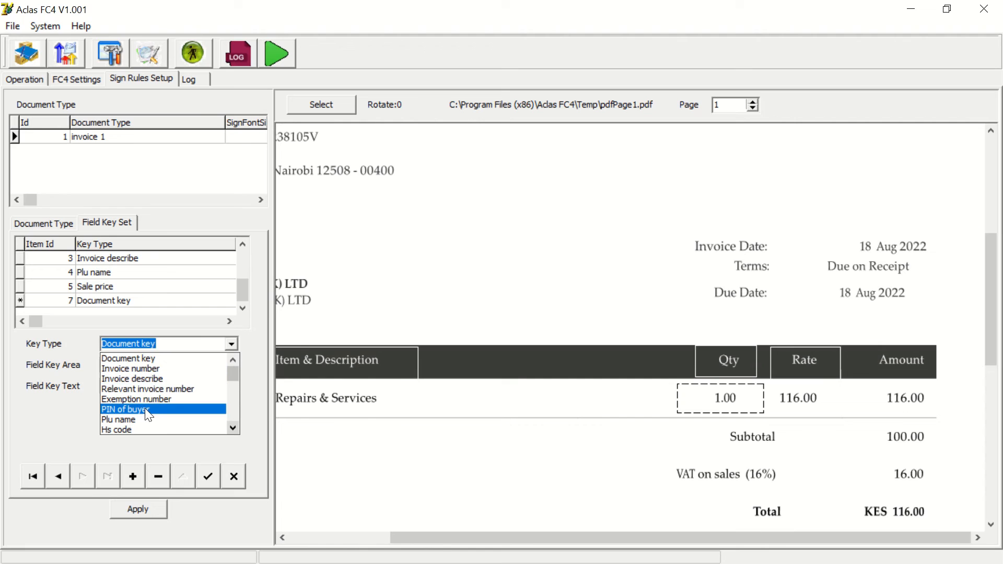
{"action": "left_click", "coordinate": [230, 428]}
{"action": "left_click", "coordinate": [230, 428]}
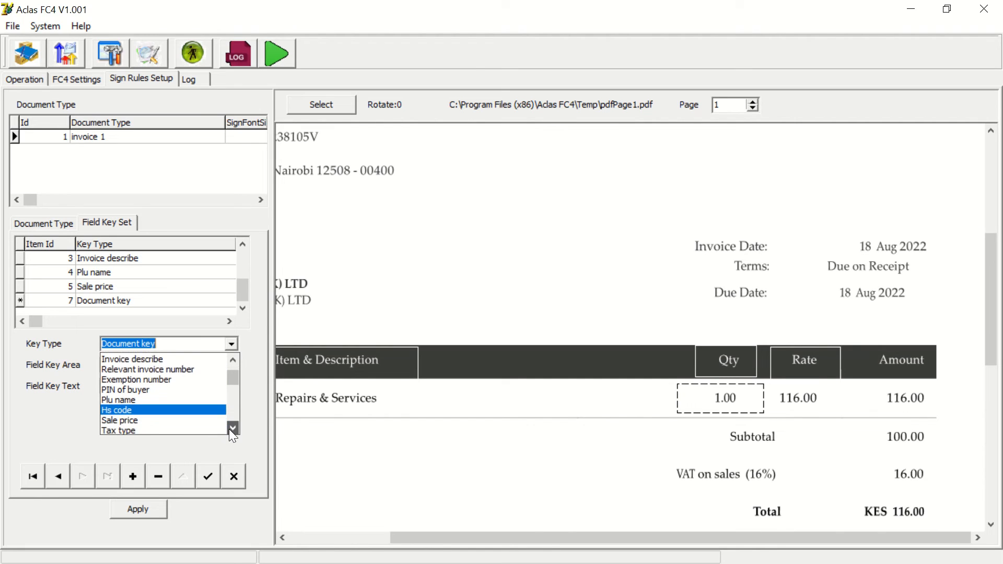
{"action": "left_click", "coordinate": [230, 429]}
{"action": "left_click", "coordinate": [229, 429]}
{"action": "left_click", "coordinate": [230, 430]}
{"action": "left_click", "coordinate": [230, 429]}
{"action": "left_click", "coordinate": [229, 429]}
{"action": "left_click", "coordinate": [230, 429]}
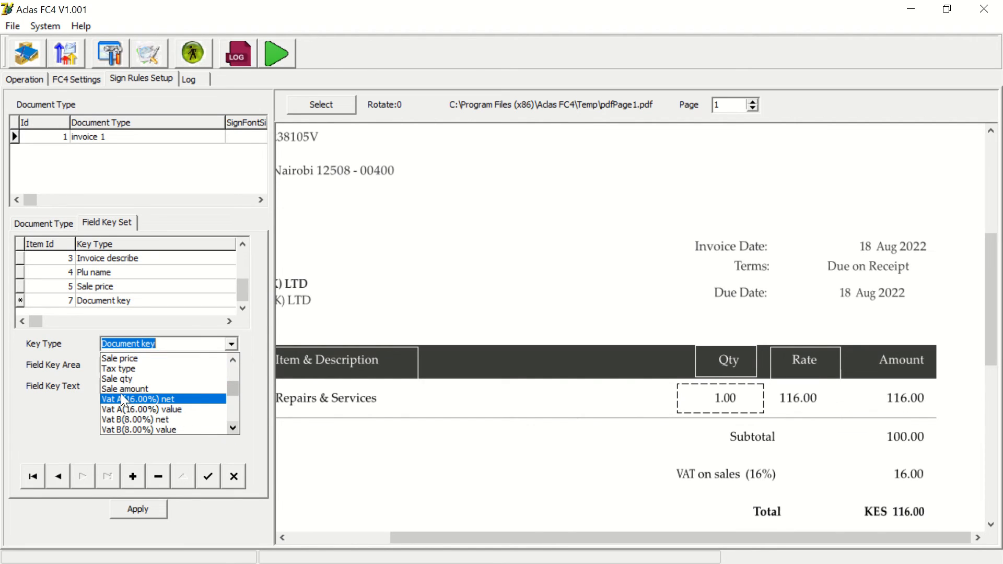
{"action": "left_click", "coordinate": [119, 391]}
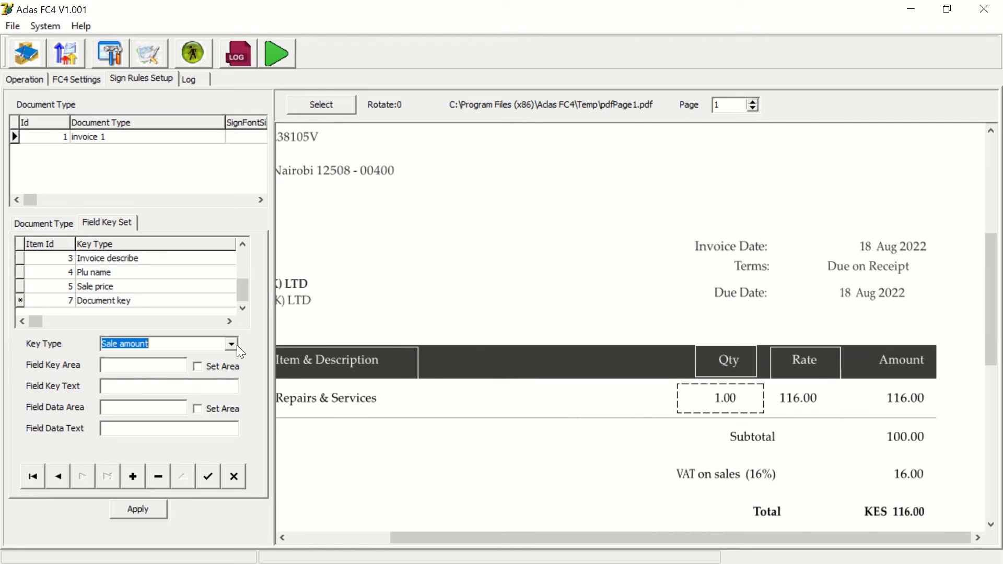
{"action": "left_click", "coordinate": [208, 366]}
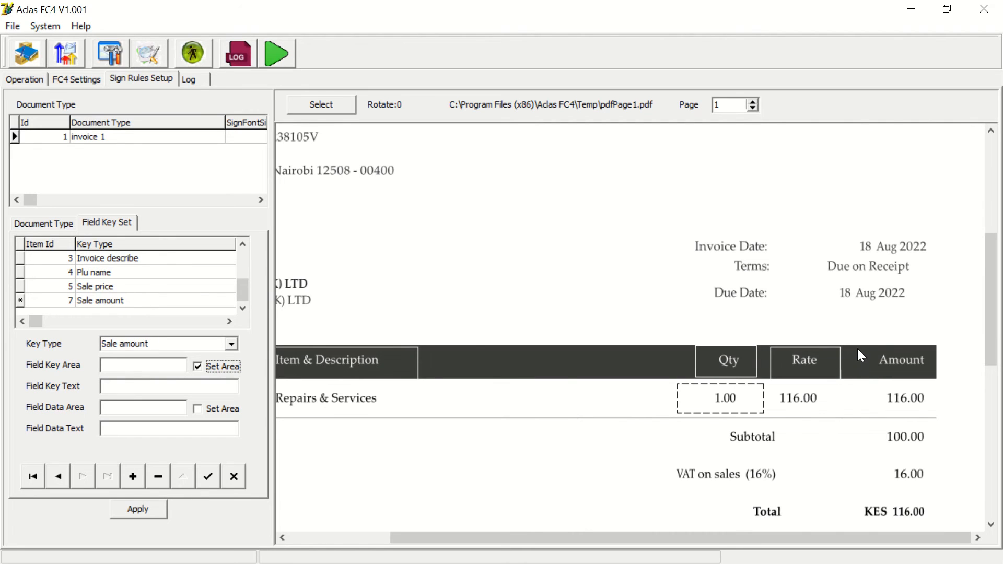
{"action": "left_click_drag", "start_coordinate": [857, 347], "coordinate": [940, 386]}
{"action": "left_click", "coordinate": [198, 409]}
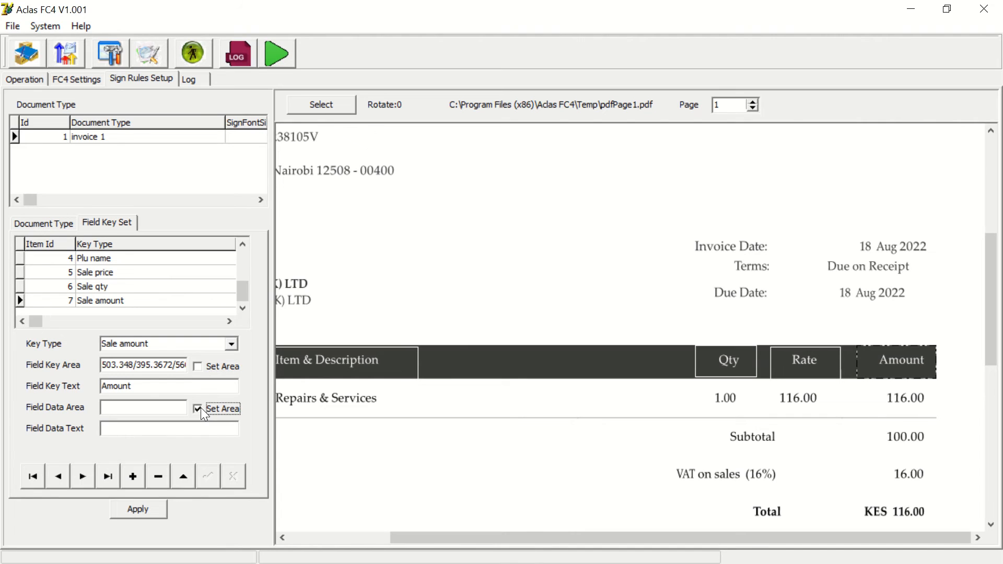
{"action": "left_click_drag", "start_coordinate": [857, 382], "coordinate": [936, 421]}
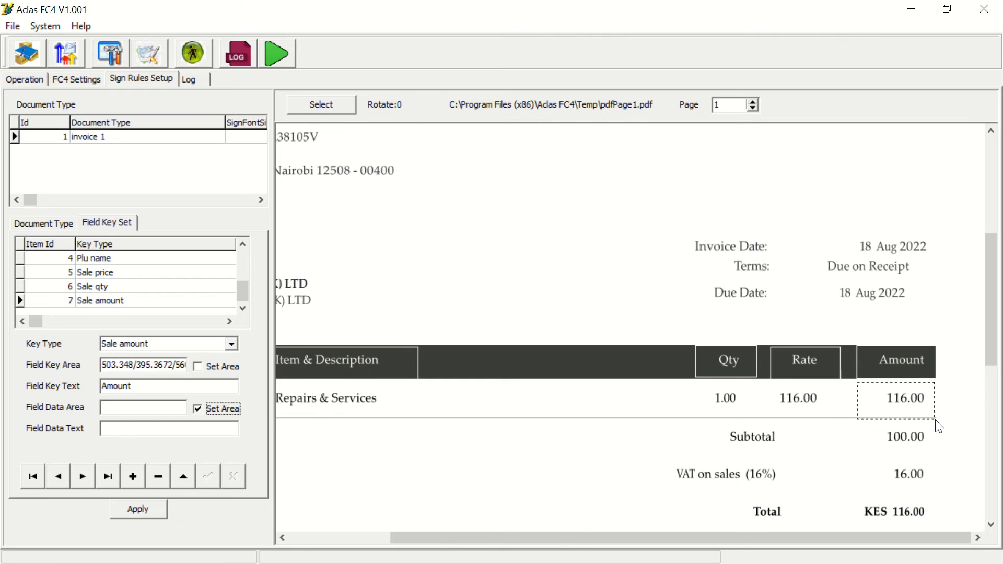
{"action": "left_click", "coordinate": [137, 507]}
- Add a Vat A(16.00%) net field key with its key area on the Subtotal label and data area on 100.00
{"action": "left_click", "coordinate": [132, 476]}
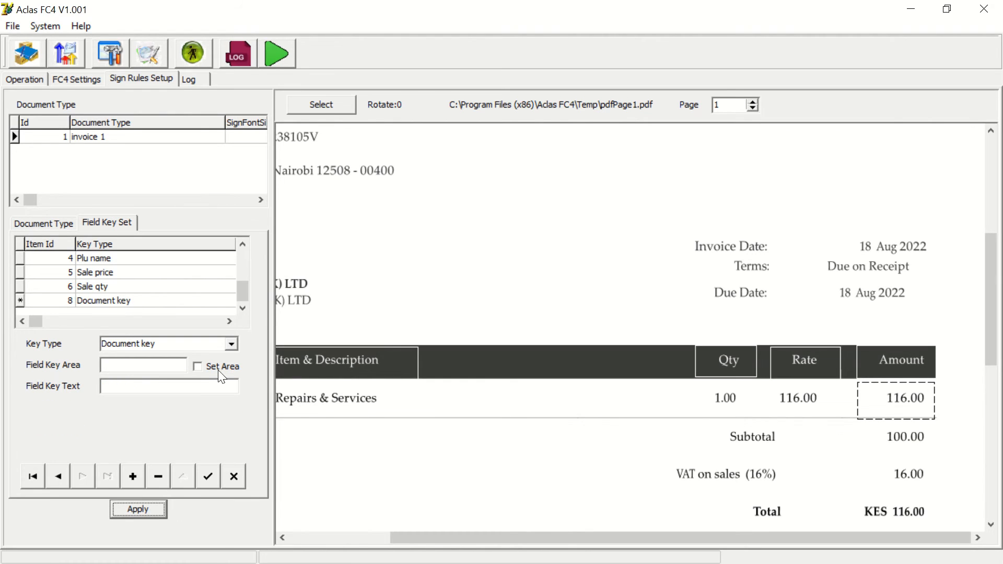
{"action": "left_click", "coordinate": [231, 344]}
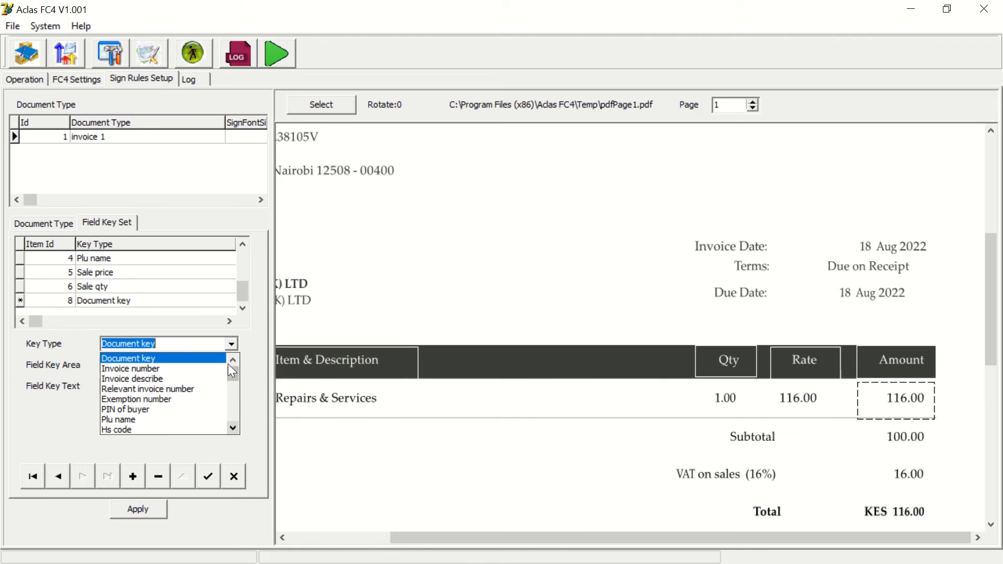
{"action": "left_click", "coordinate": [231, 425]}
{"action": "left_click", "coordinate": [231, 425]}
{"action": "left_click", "coordinate": [231, 425]}
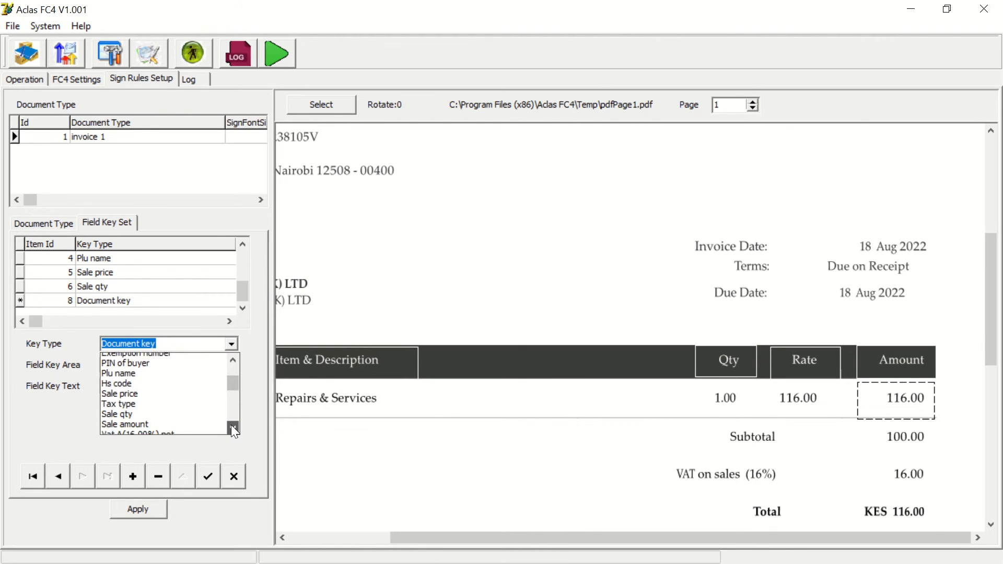
{"action": "left_click", "coordinate": [231, 425]}
{"action": "left_click", "coordinate": [231, 424]}
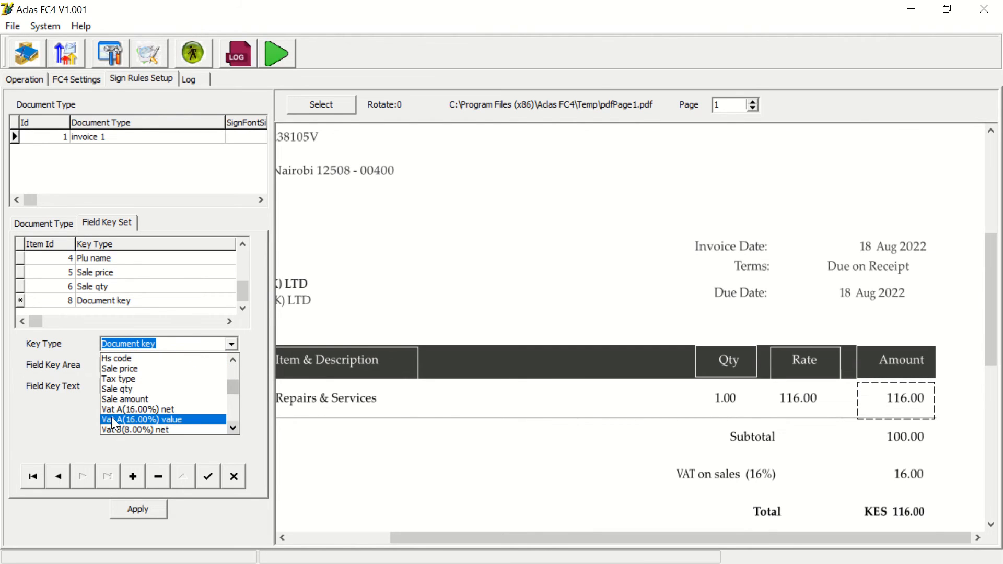
{"action": "left_click", "coordinate": [146, 410]}
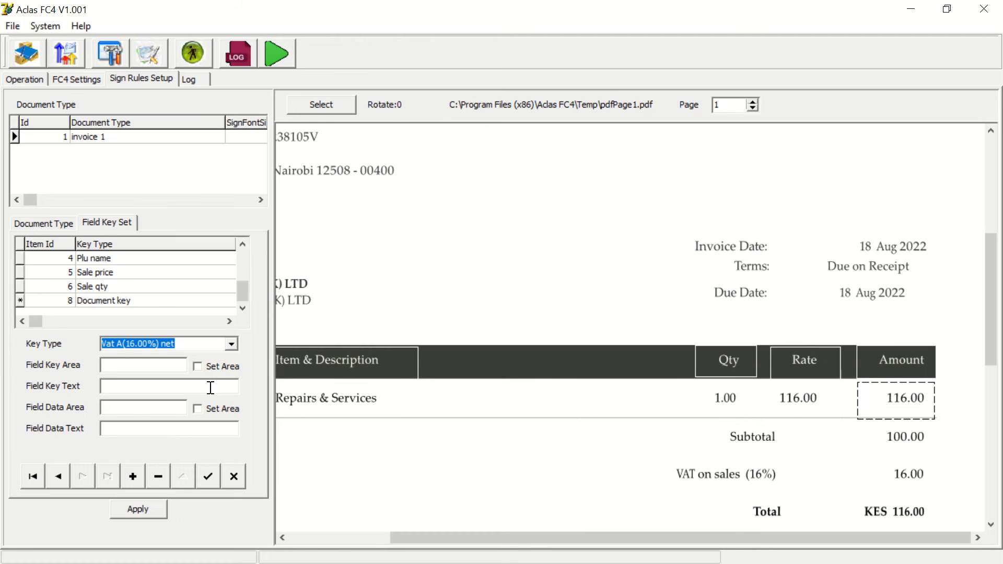
{"action": "left_click", "coordinate": [199, 366]}
{"action": "left_click_drag", "start_coordinate": [710, 420], "coordinate": [801, 450]}
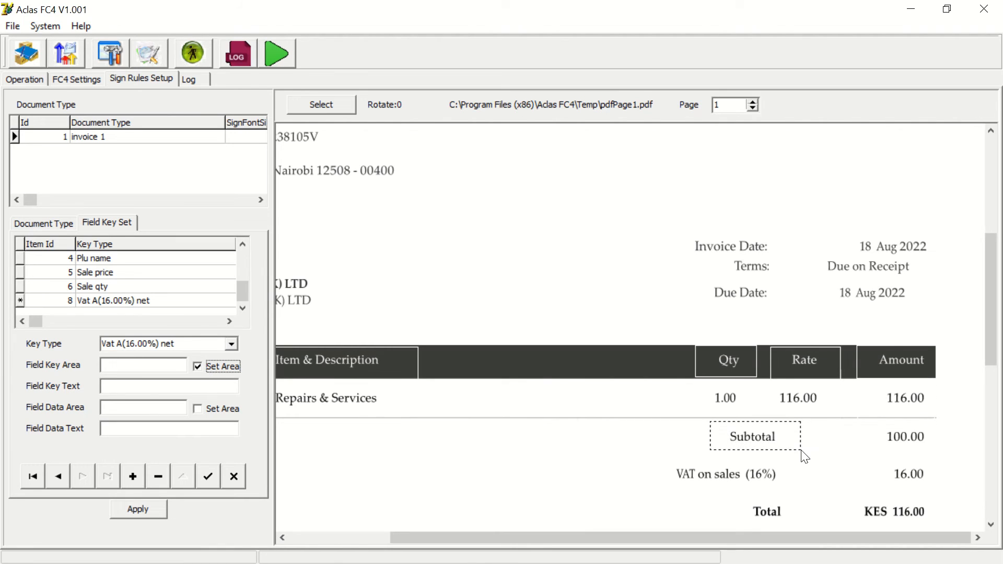
{"action": "left_click", "coordinate": [214, 409]}
{"action": "left_click_drag", "start_coordinate": [866, 422], "coordinate": [948, 455]}
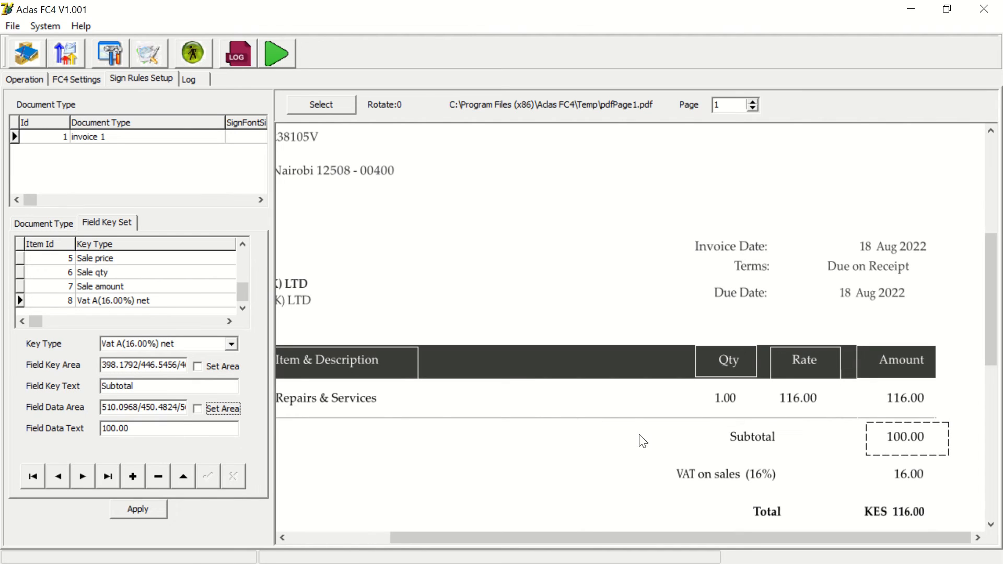
- Add a Vat A(16.00%) value field key with its key area on VAT on sales (16%) and data area on 16.00, then apply
{"action": "left_click", "coordinate": [130, 486]}
{"action": "left_click", "coordinate": [235, 340]}
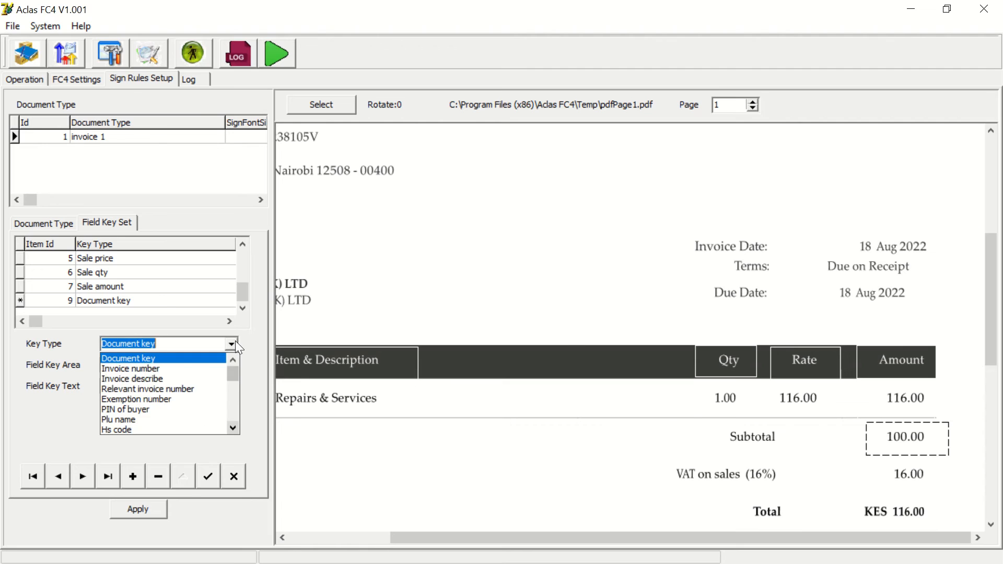
{"action": "left_click", "coordinate": [233, 428]}
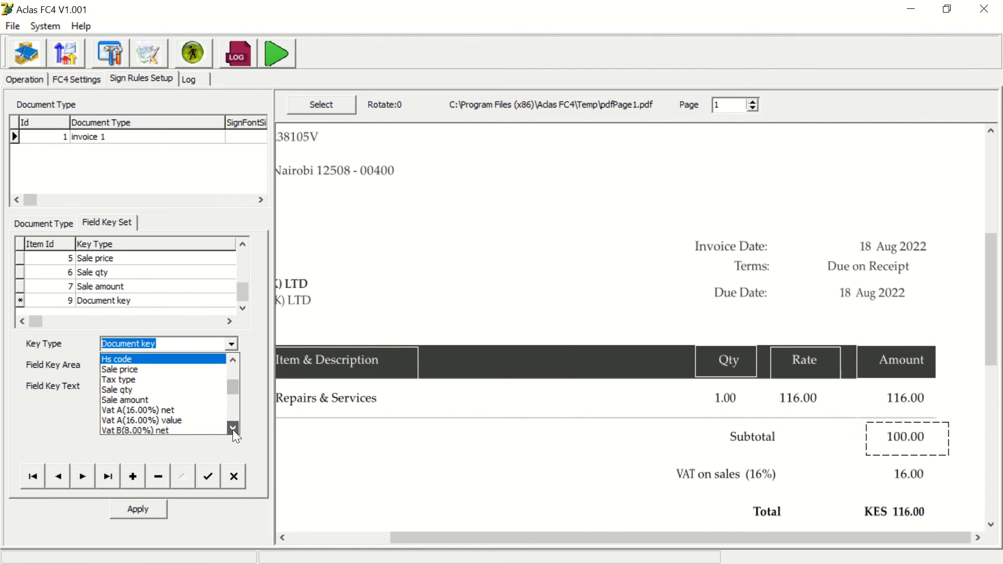
{"action": "left_click", "coordinate": [149, 418]}
{"action": "left_click", "coordinate": [214, 366]}
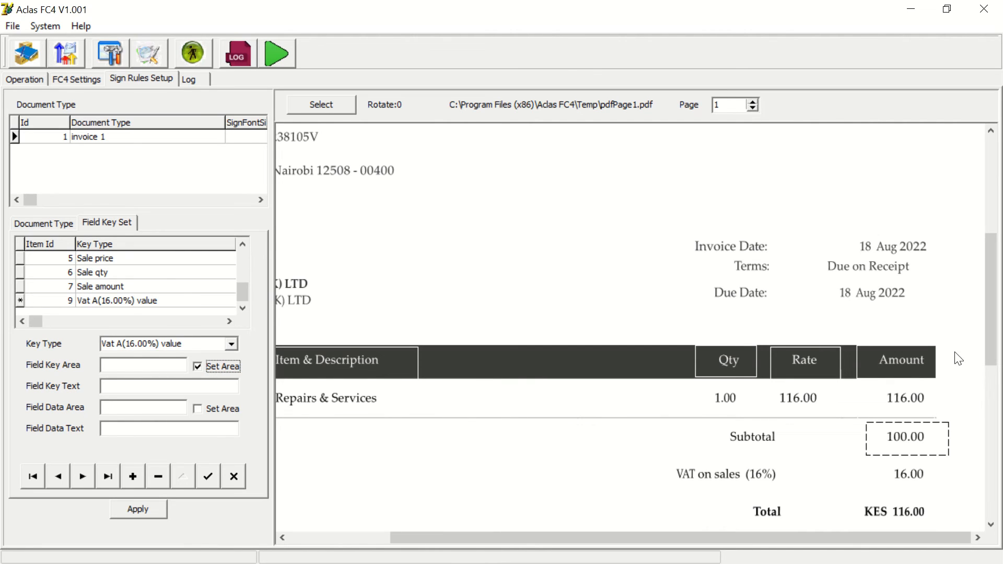
{"action": "left_click_drag", "start_coordinate": [995, 300], "coordinate": [998, 386]}
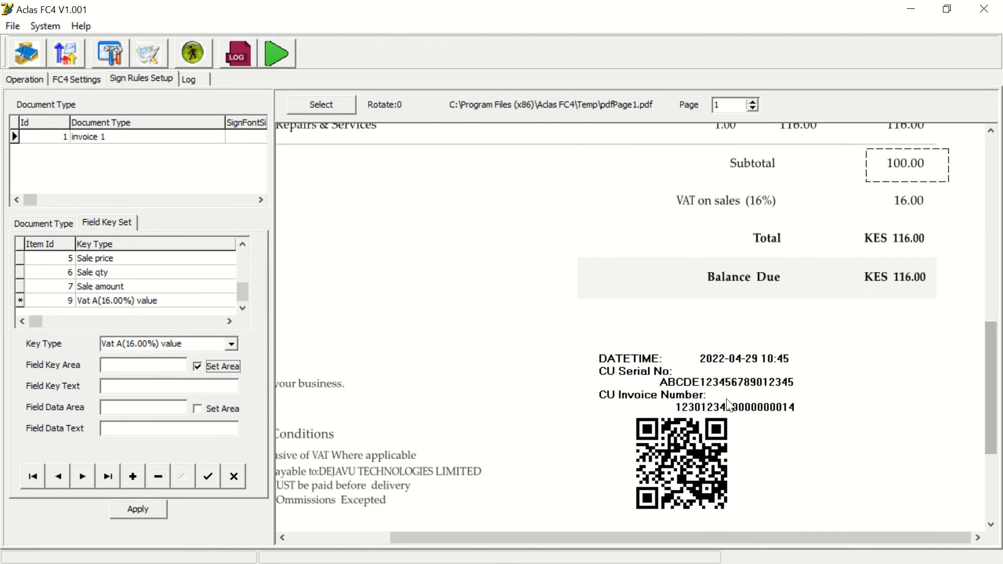
{"action": "left_click_drag", "start_coordinate": [651, 181], "coordinate": [795, 216]}
{"action": "left_click", "coordinate": [207, 409]}
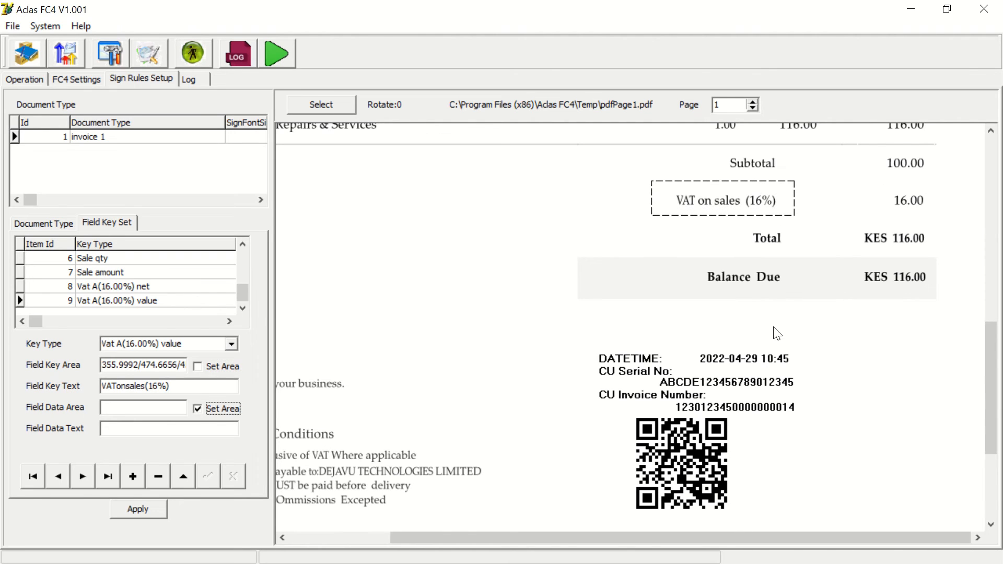
{"action": "left_click_drag", "start_coordinate": [860, 177], "coordinate": [959, 217]}
{"action": "left_click", "coordinate": [134, 508]}
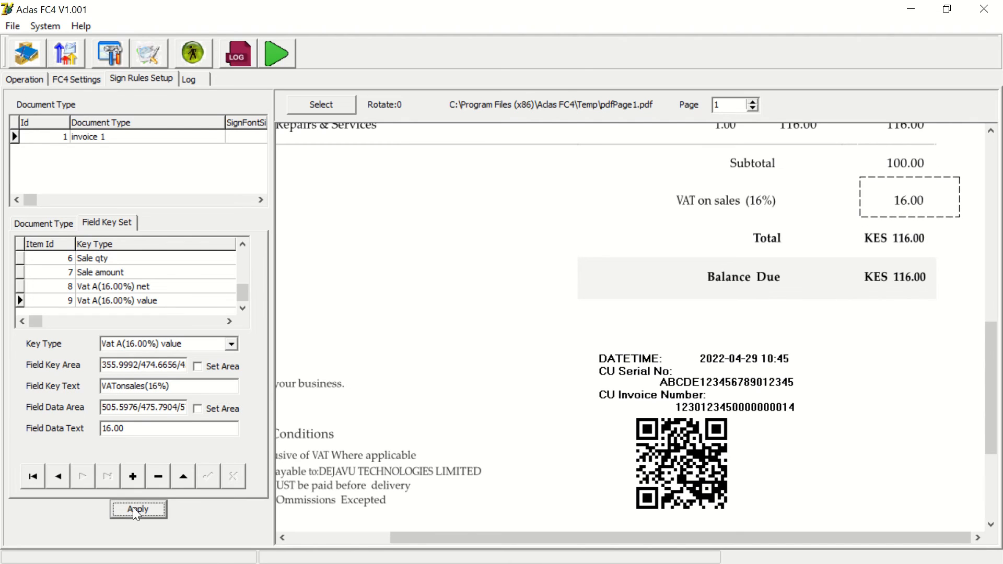
- Add a new field key and set its key type to Cash total gross
{"action": "left_click", "coordinate": [132, 476]}
{"action": "left_click", "coordinate": [231, 345]}
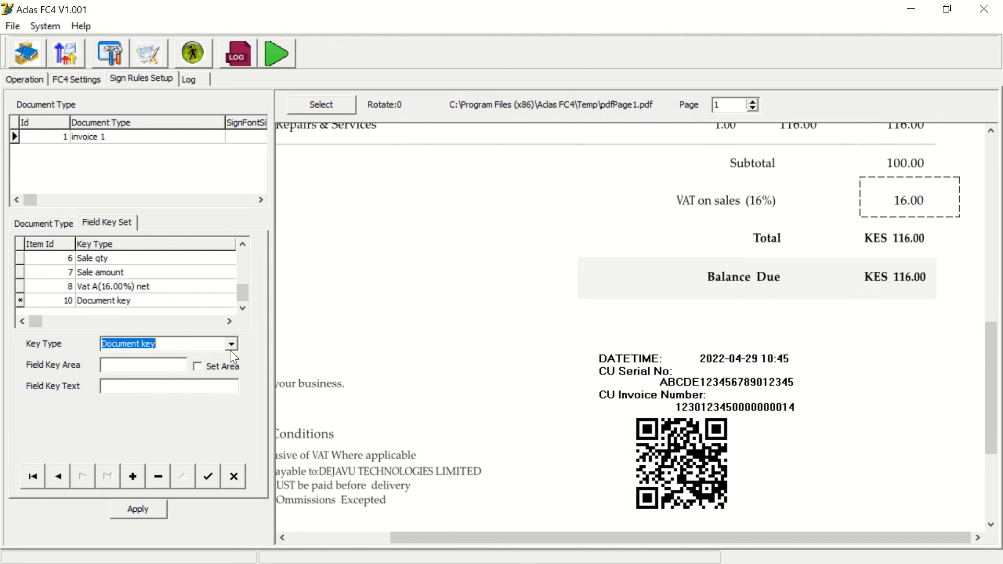
{"action": "left_click", "coordinate": [228, 425]}
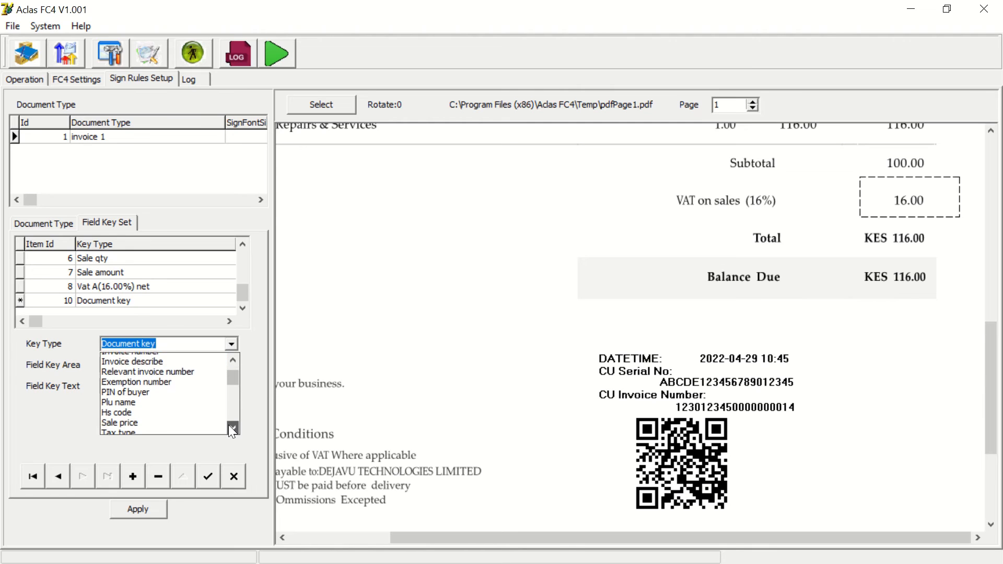
{"action": "left_click", "coordinate": [228, 425]}
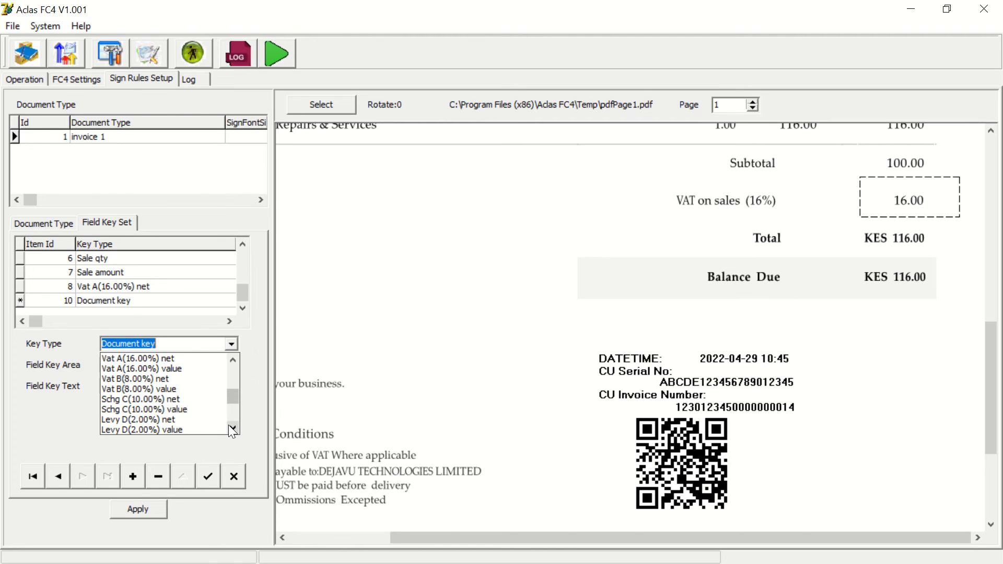
{"action": "left_click", "coordinate": [233, 426]}
{"action": "left_click", "coordinate": [233, 425]}
{"action": "left_click", "coordinate": [233, 426]}
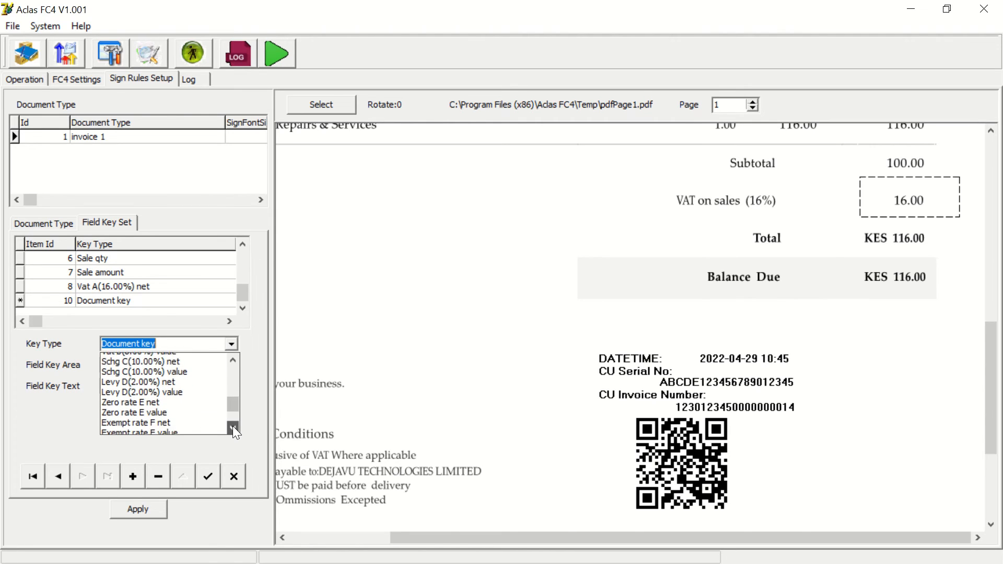
{"action": "left_click", "coordinate": [233, 426]}
{"action": "left_click", "coordinate": [233, 426]}
{"action": "left_click", "coordinate": [233, 425]}
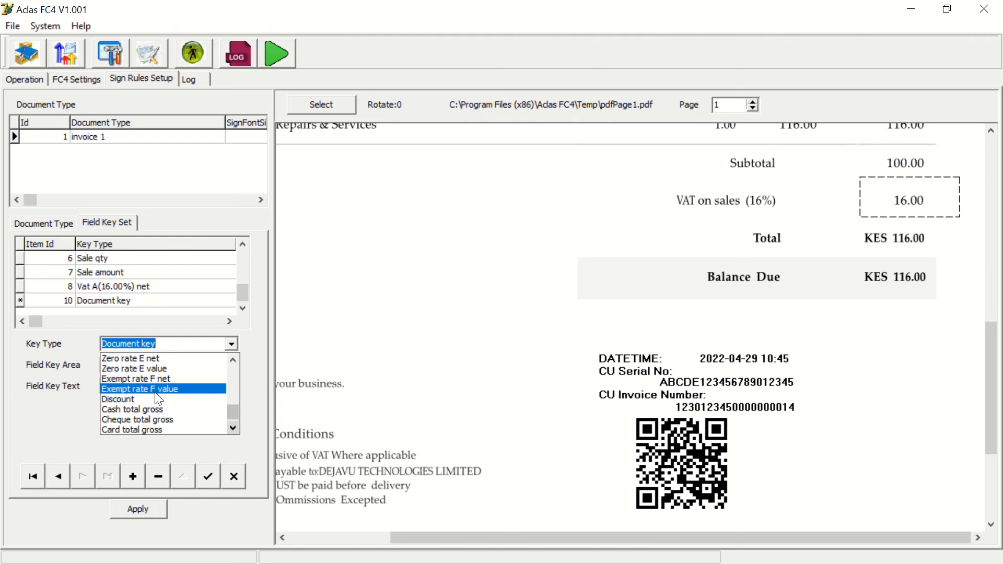
{"action": "left_click", "coordinate": [132, 409]}
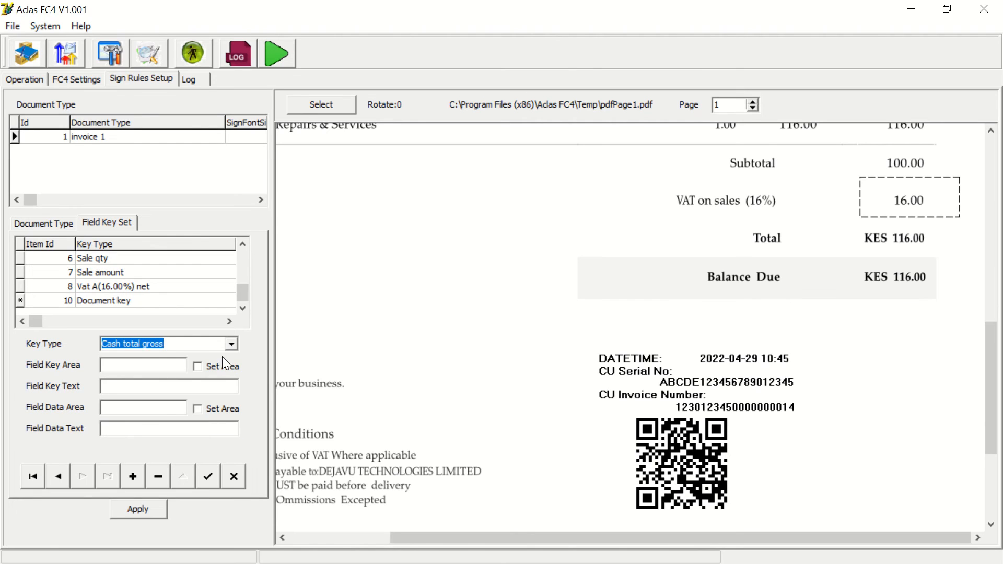
- Set the Cash total gross key area on the Total label and data area on the 116.00 total, then apply
{"action": "left_click", "coordinate": [208, 364]}
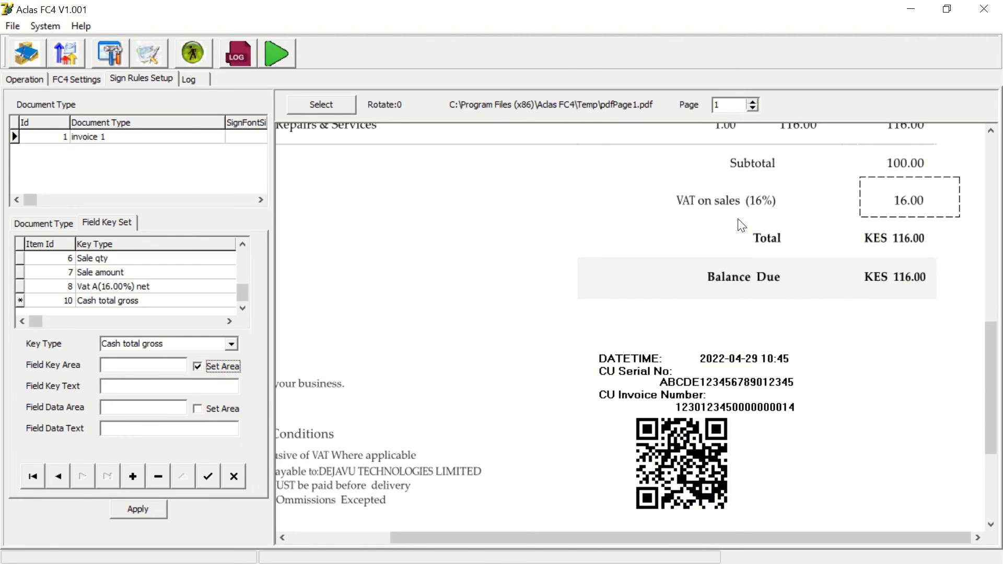
{"action": "left_click_drag", "start_coordinate": [739, 223], "coordinate": [803, 248]}
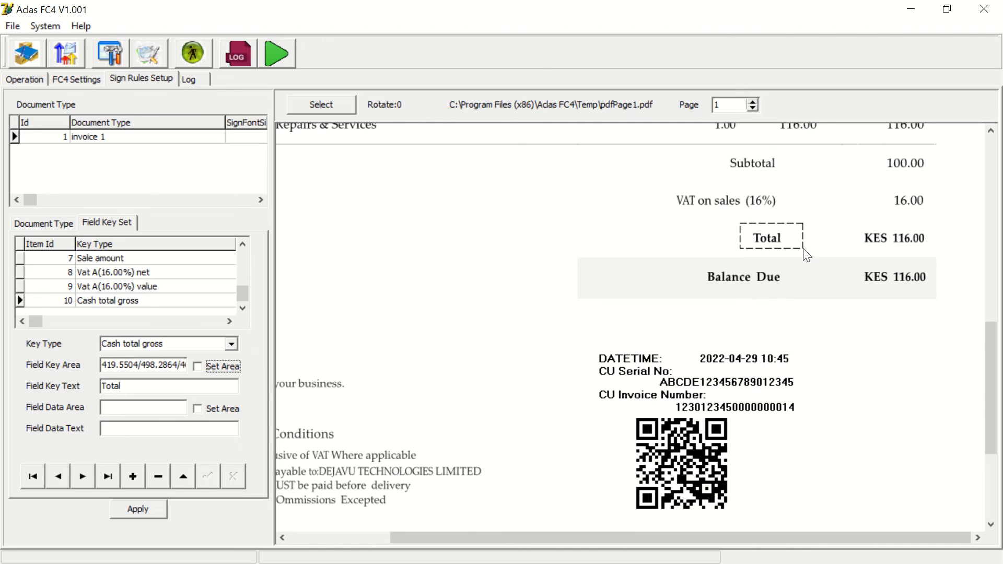
{"action": "left_click", "coordinate": [198, 410]}
{"action": "left_click_drag", "start_coordinate": [890, 227], "coordinate": [931, 253]}
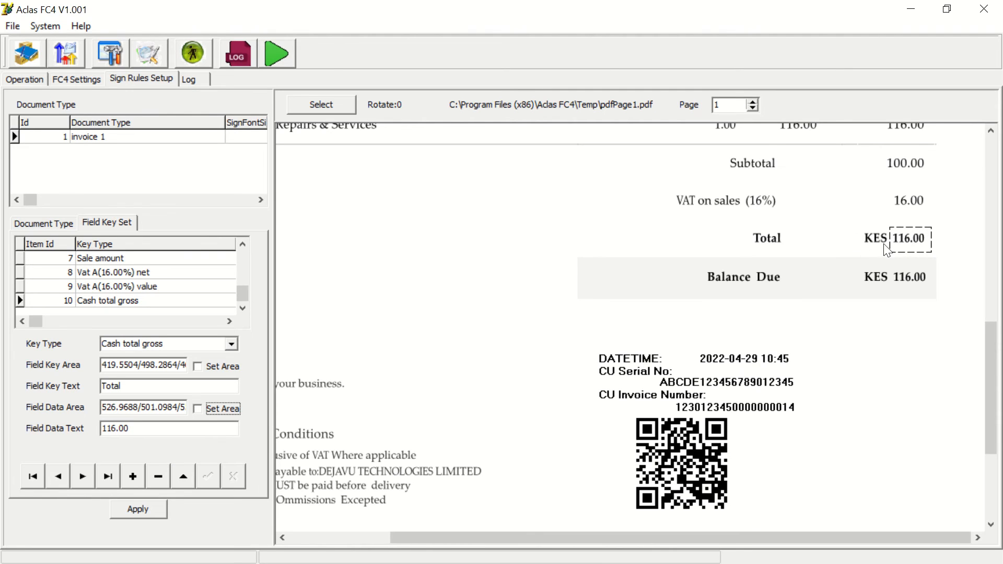
{"action": "left_click", "coordinate": [137, 511]}
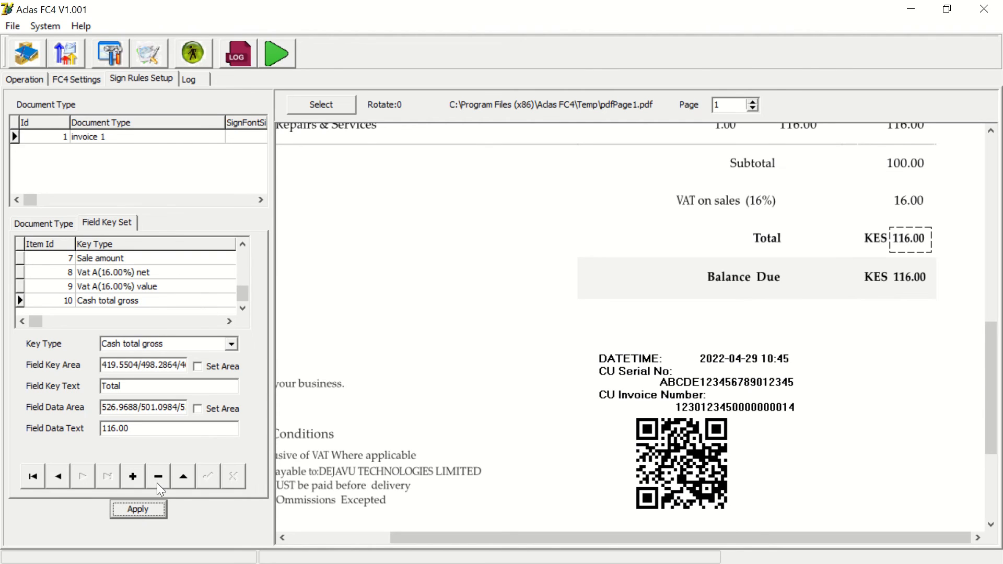
{"action": "left_click", "coordinate": [123, 509]}
- Show the signing log and restore the FC4 window to a smaller size
{"action": "left_click", "coordinate": [189, 81]}
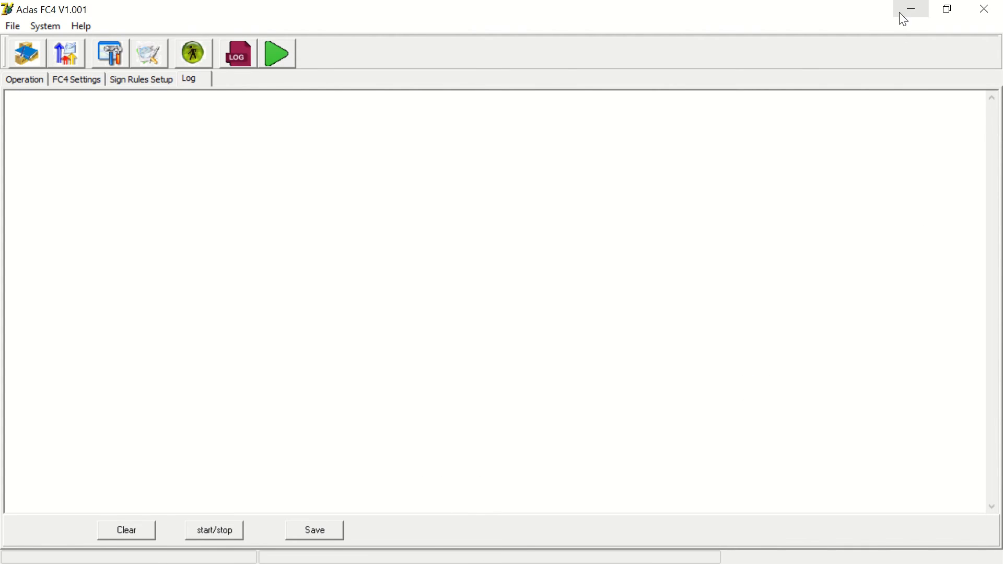
{"action": "left_click", "coordinate": [950, 9]}
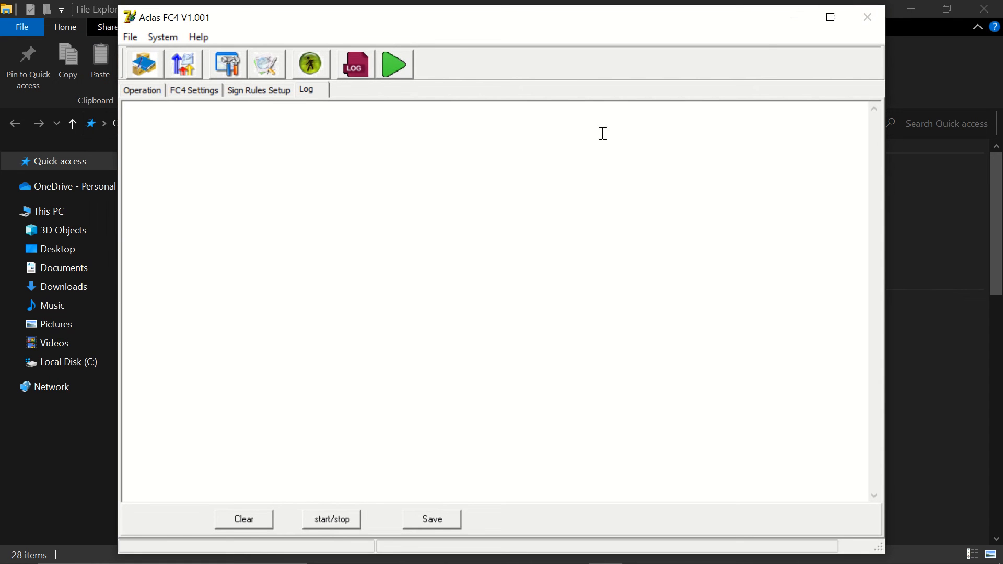
{"action": "left_click", "coordinate": [965, 65]}
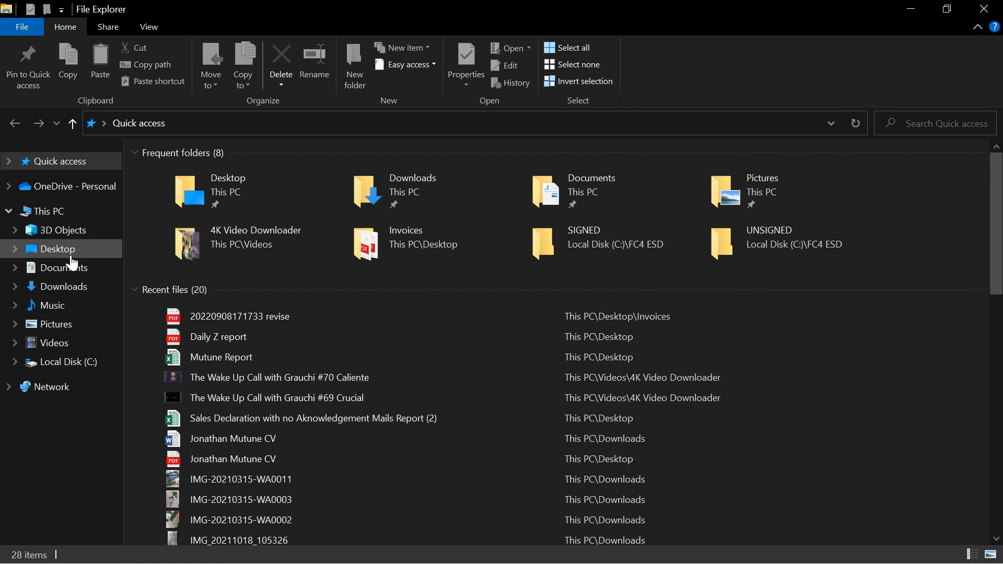
{"action": "left_click", "coordinate": [983, 9]}
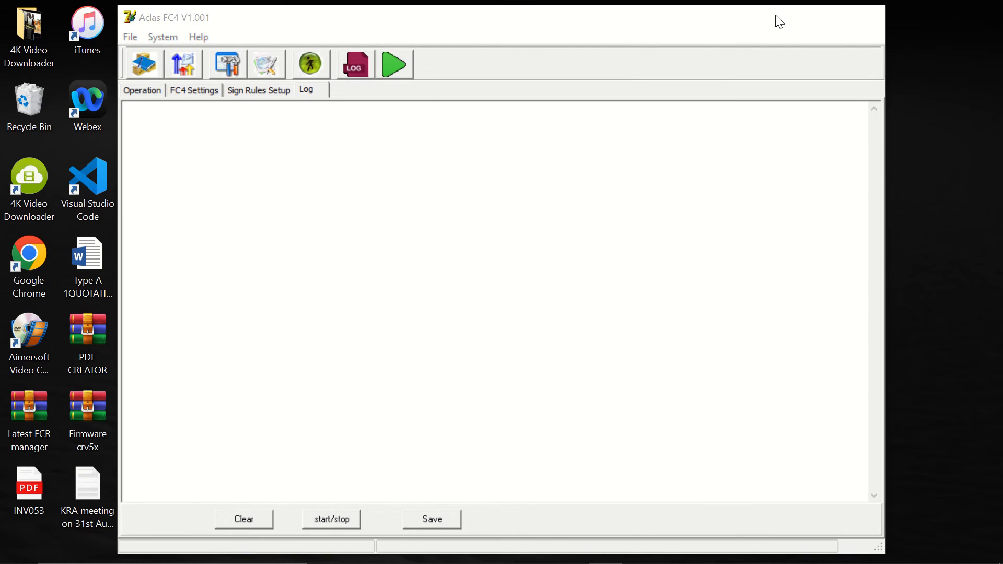
{"action": "left_click", "coordinate": [794, 17]}
{"action": "double_click", "coordinate": [251, 342]}
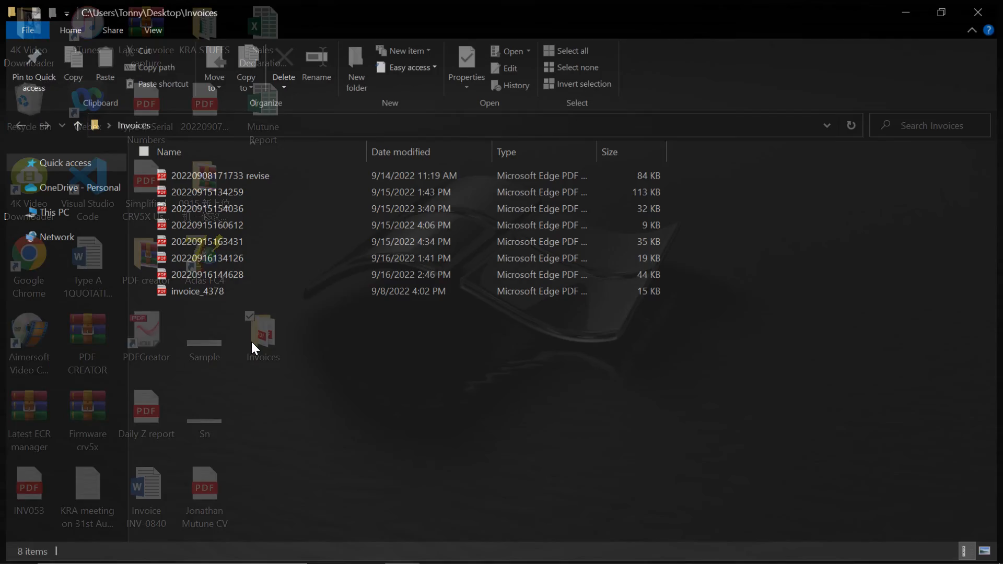
{"action": "right_click", "coordinate": [220, 177]}
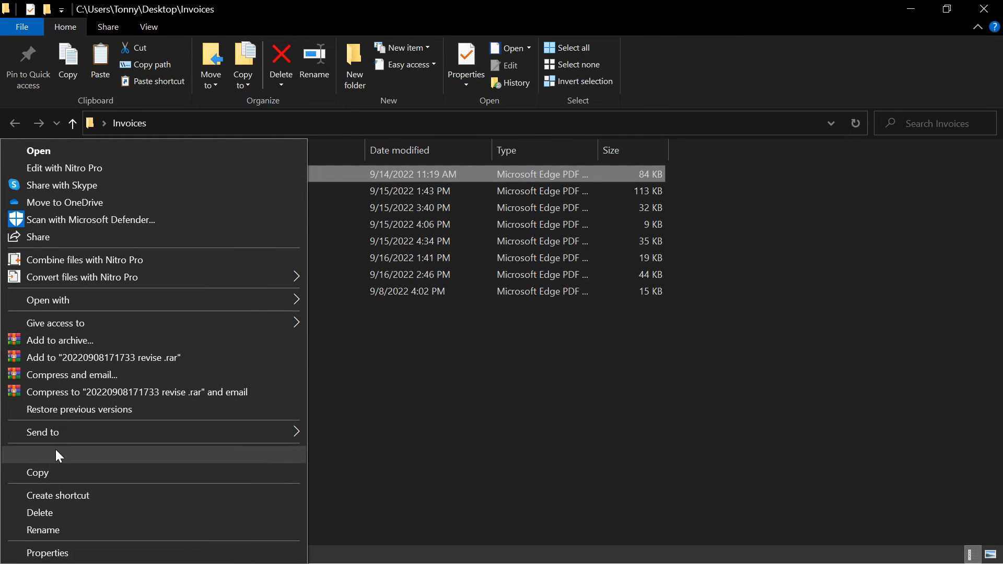
{"action": "left_click", "coordinate": [37, 472]}
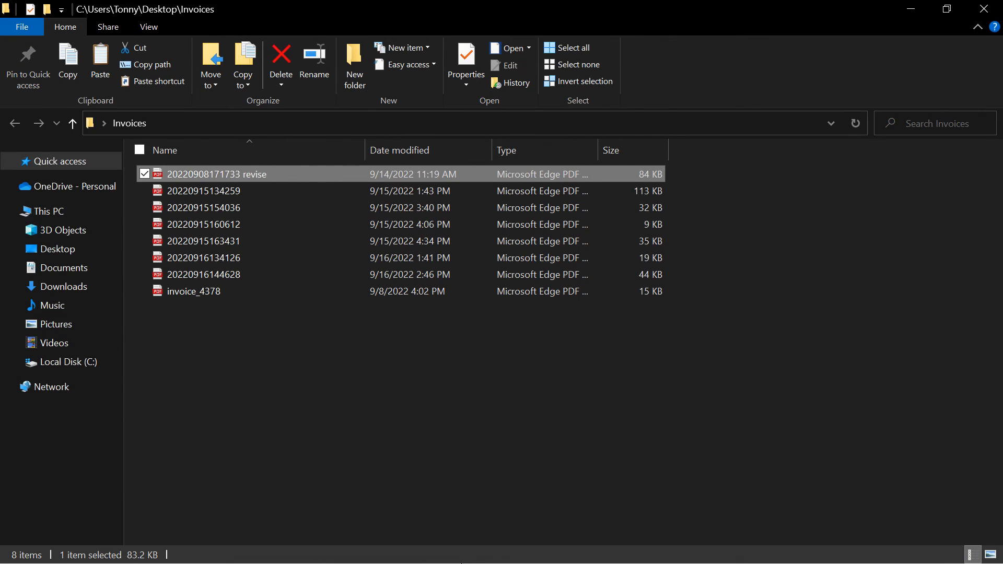
- Paste the copied invoice into the C:\FC4 ESD\FOR SIGN folder
{"action": "left_click", "coordinate": [911, 9]}
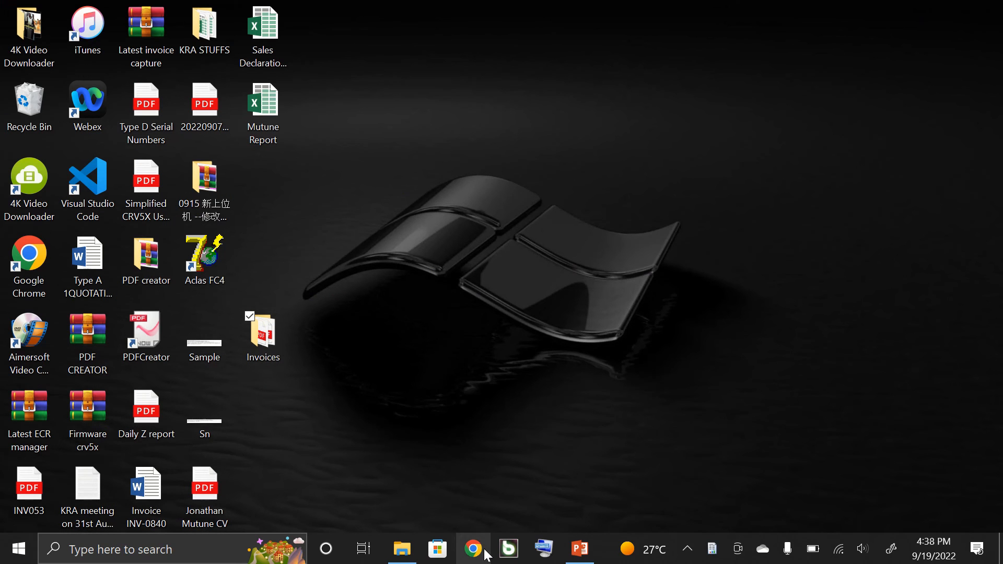
{"action": "left_click", "coordinate": [417, 554]}
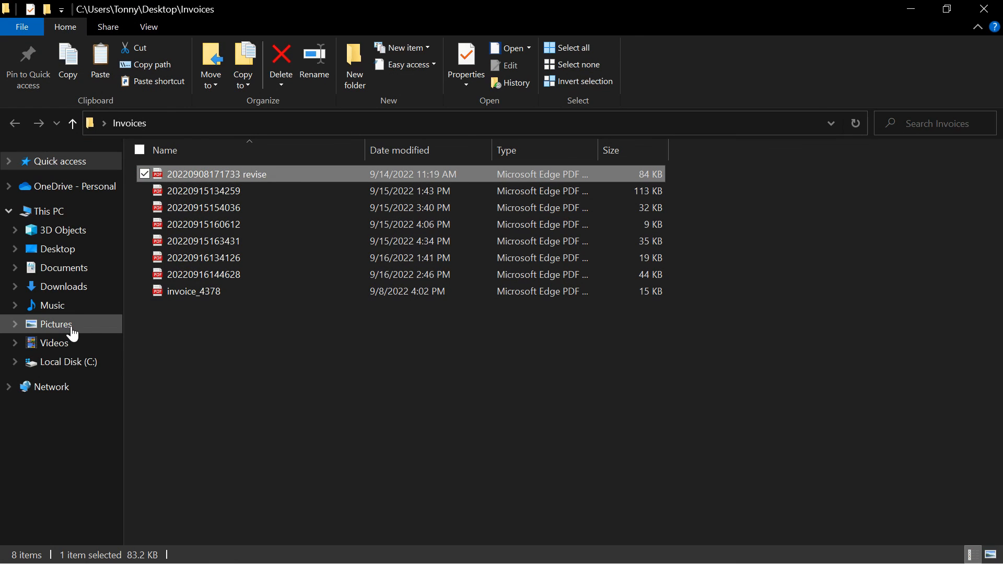
{"action": "left_click", "coordinate": [55, 362]}
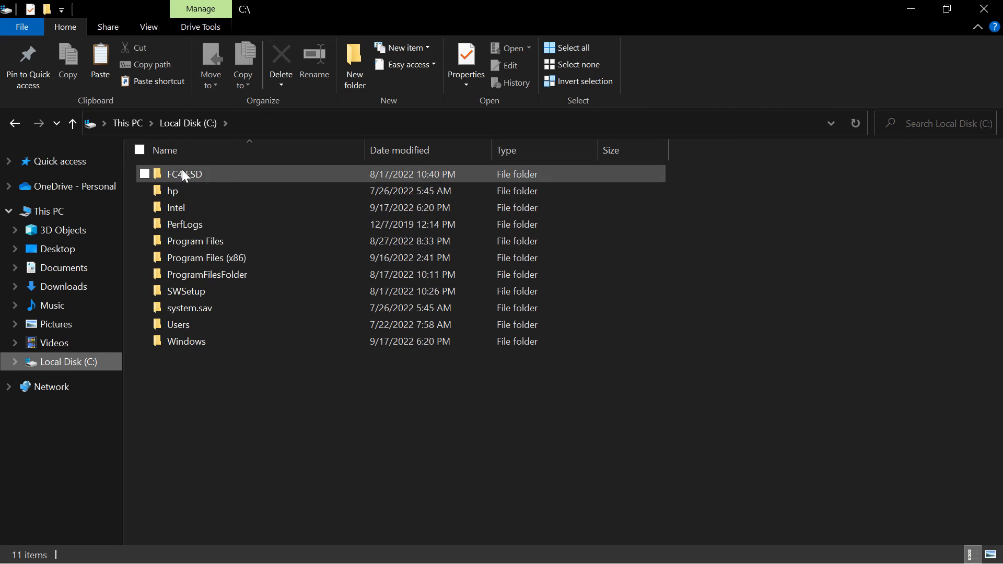
{"action": "double_click", "coordinate": [182, 169]}
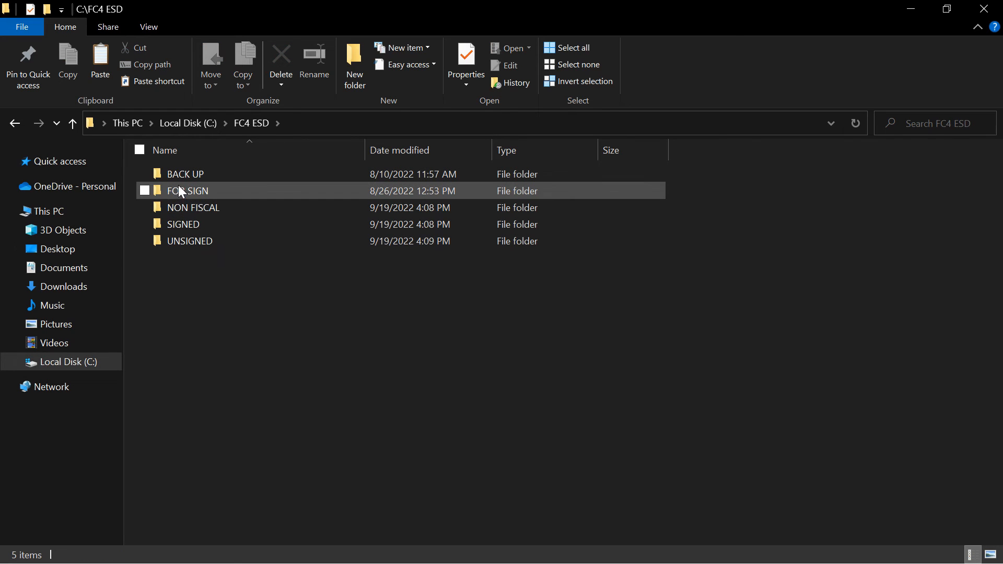
{"action": "double_click", "coordinate": [177, 184]}
{"action": "left_click", "coordinate": [100, 62]}
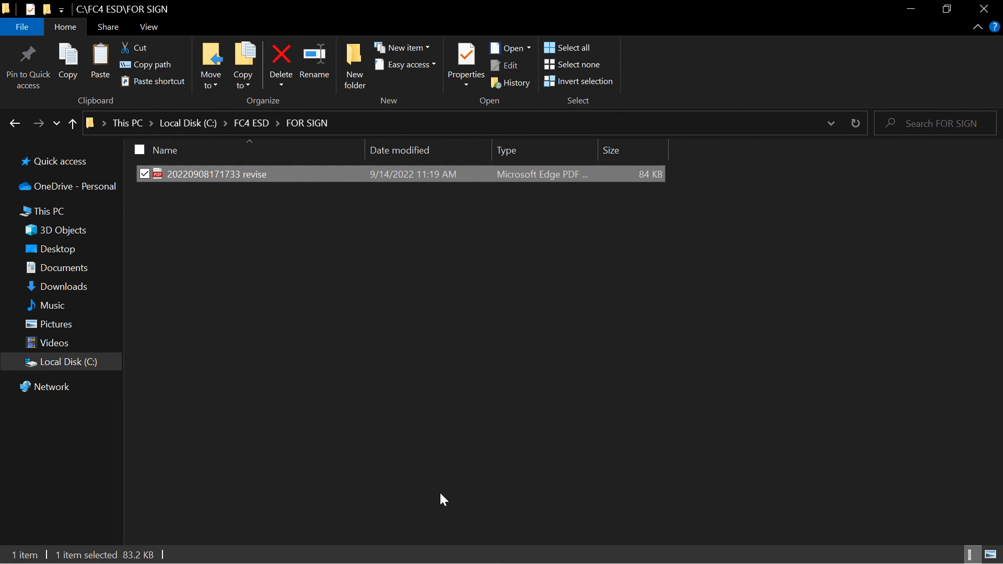
- Return to FC4 and start the signing service
{"action": "left_click", "coordinate": [912, 9]}
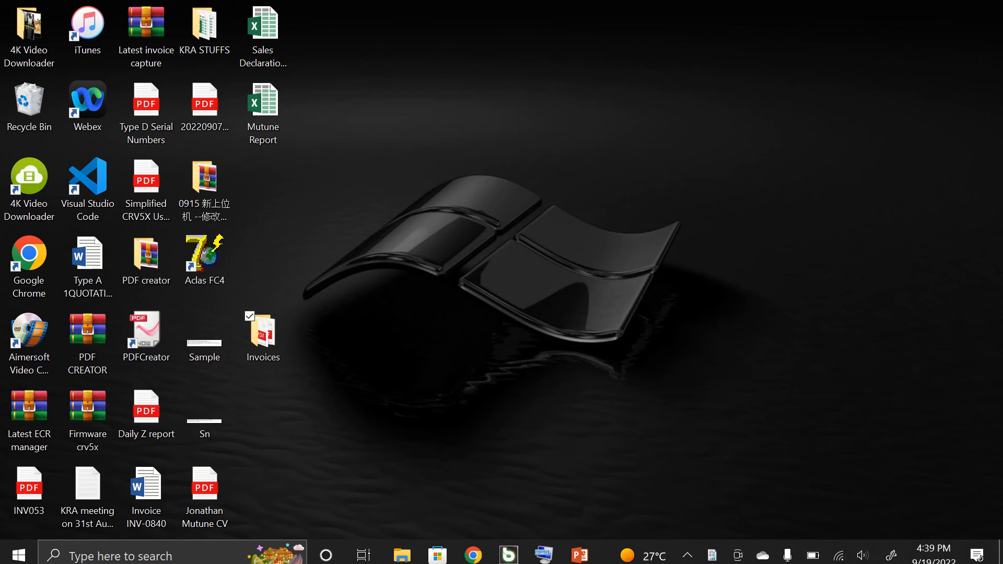
{"action": "left_click", "coordinate": [712, 554]}
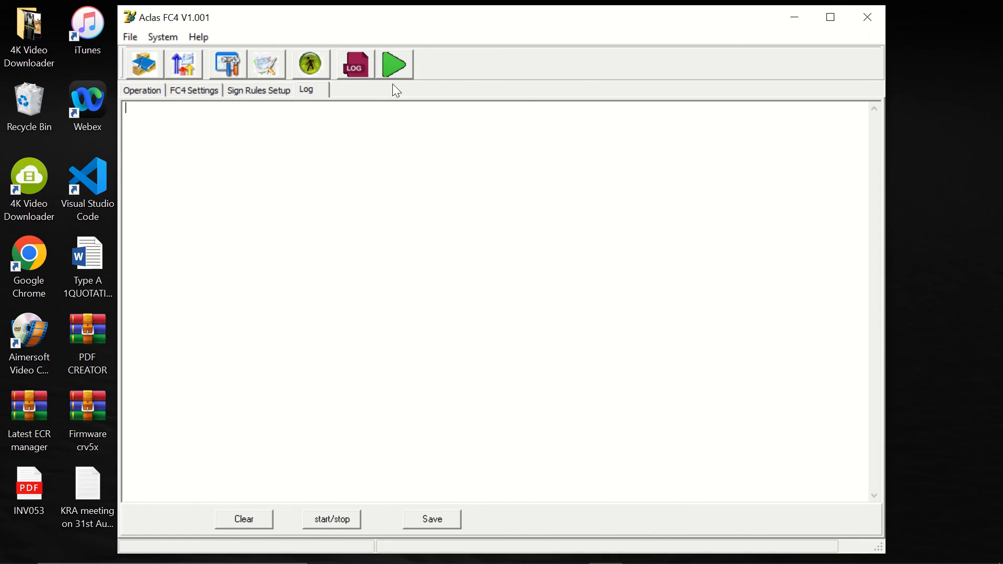
{"action": "left_click", "coordinate": [393, 61]}
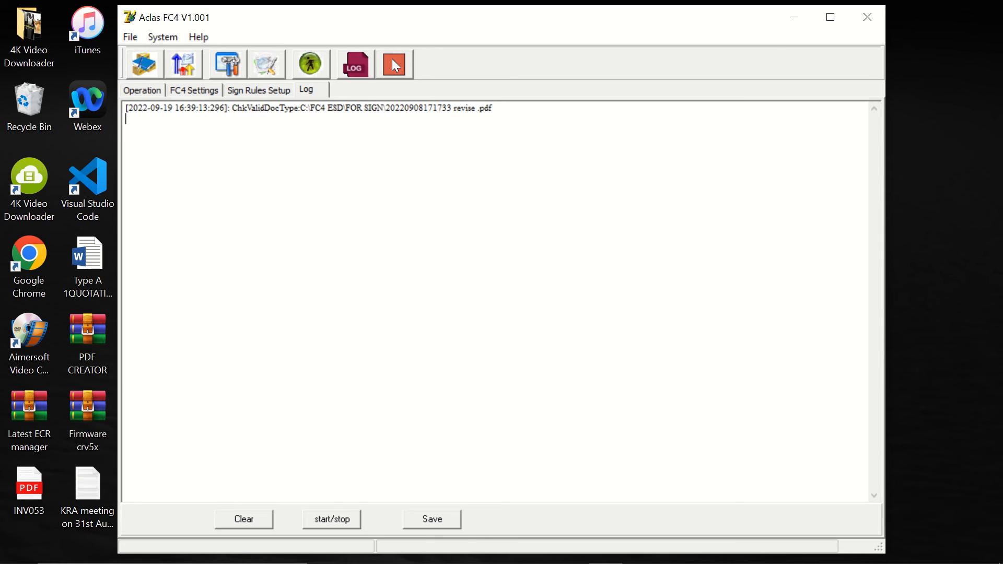
- Maximize FC4, set the SignInterValTime in the Other settings to 10000 ms, and save the configuration
{"action": "left_click", "coordinate": [831, 17]}
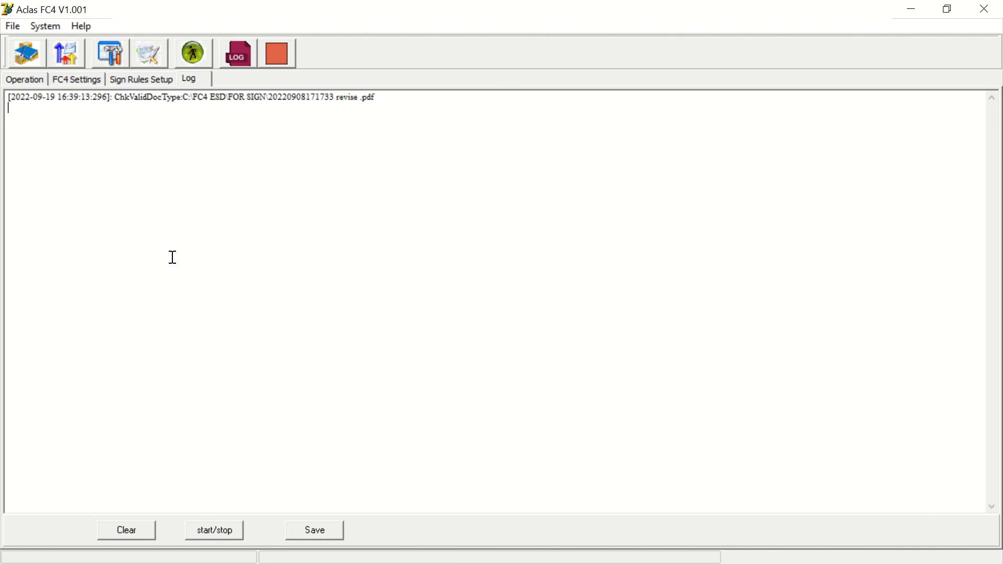
{"action": "left_click", "coordinate": [41, 28]}
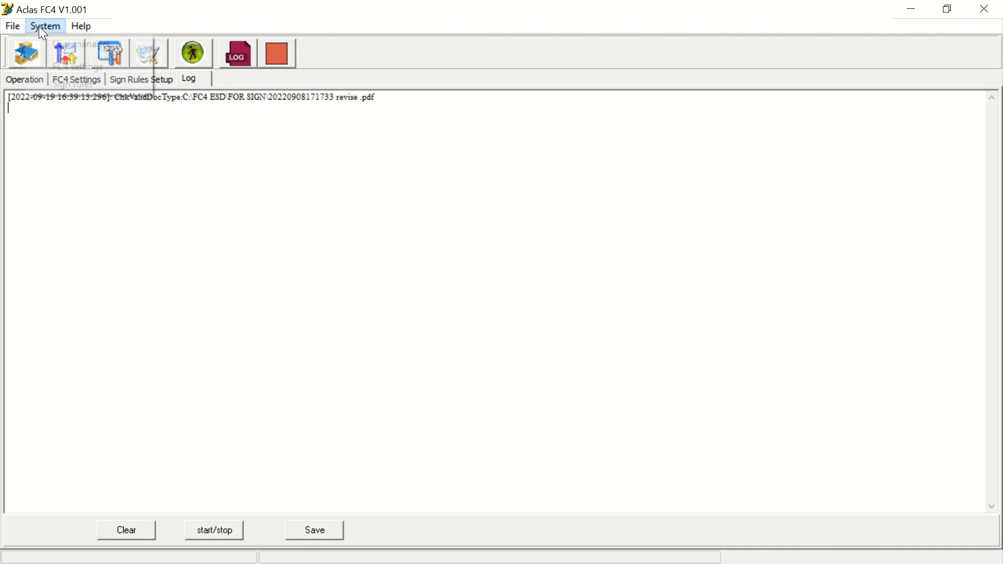
{"action": "left_click", "coordinate": [66, 65]}
{"action": "left_click", "coordinate": [82, 102]}
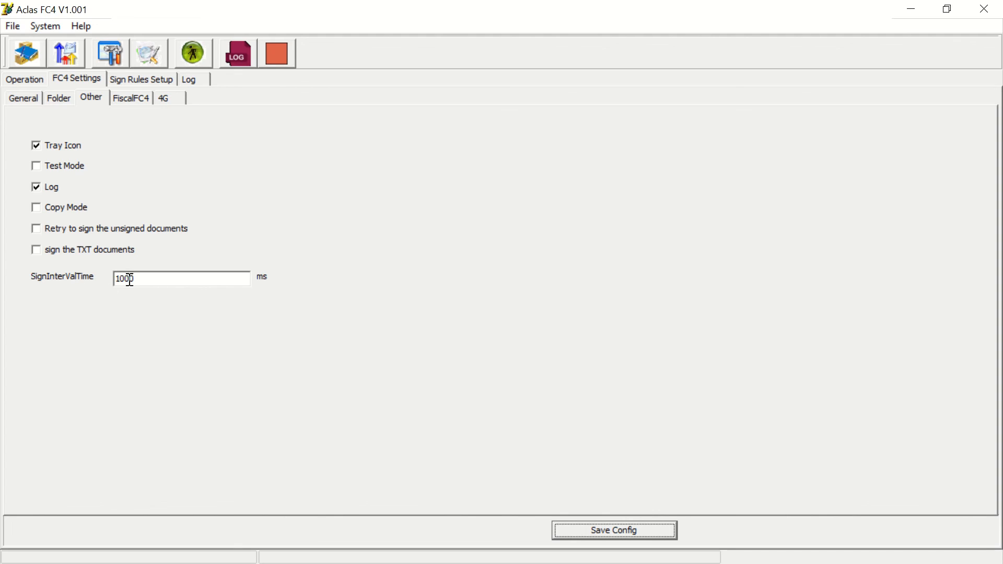
{"action": "left_click", "coordinate": [153, 278]}
{"action": "type", "text": "0"}
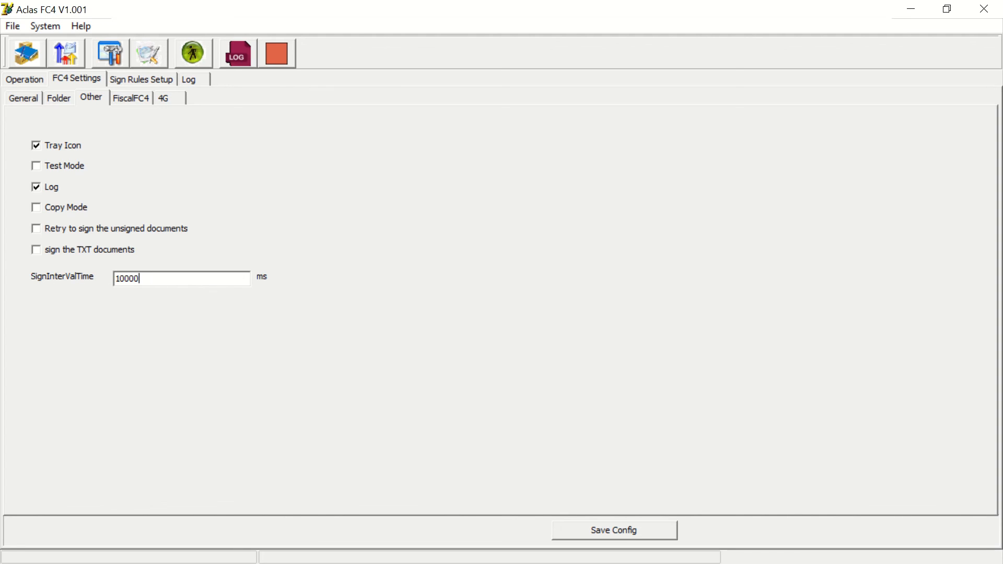
{"action": "left_click", "coordinate": [615, 533]}
- Return to the log view and minimize the FC4 window
{"action": "left_click", "coordinate": [502, 302]}
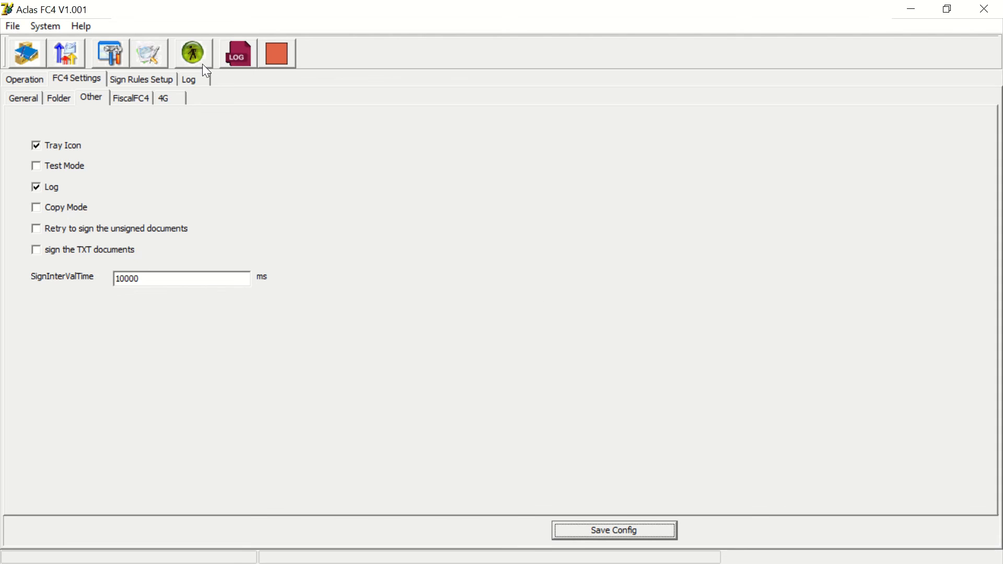
{"action": "left_click", "coordinate": [189, 78]}
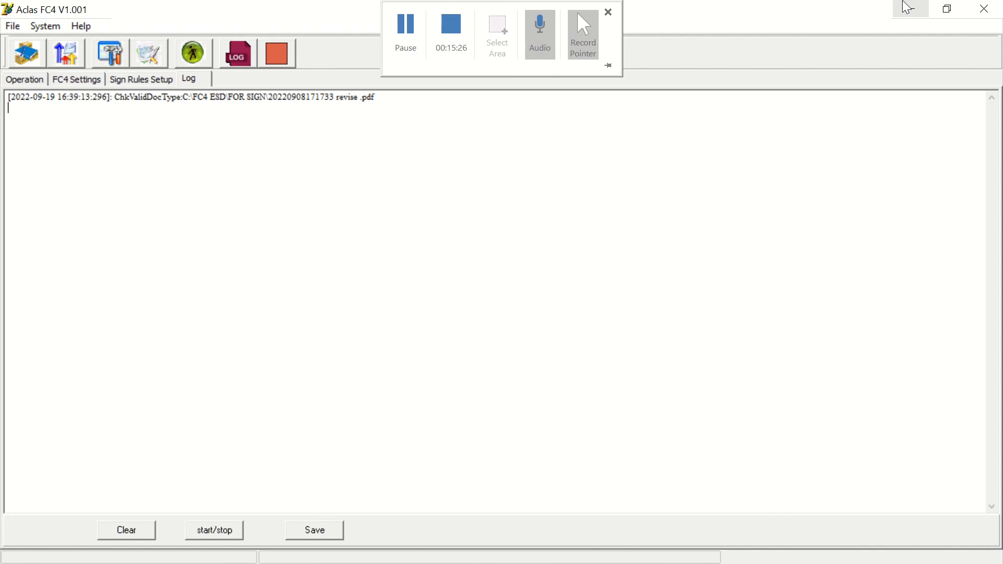
{"action": "left_click", "coordinate": [907, 7]}
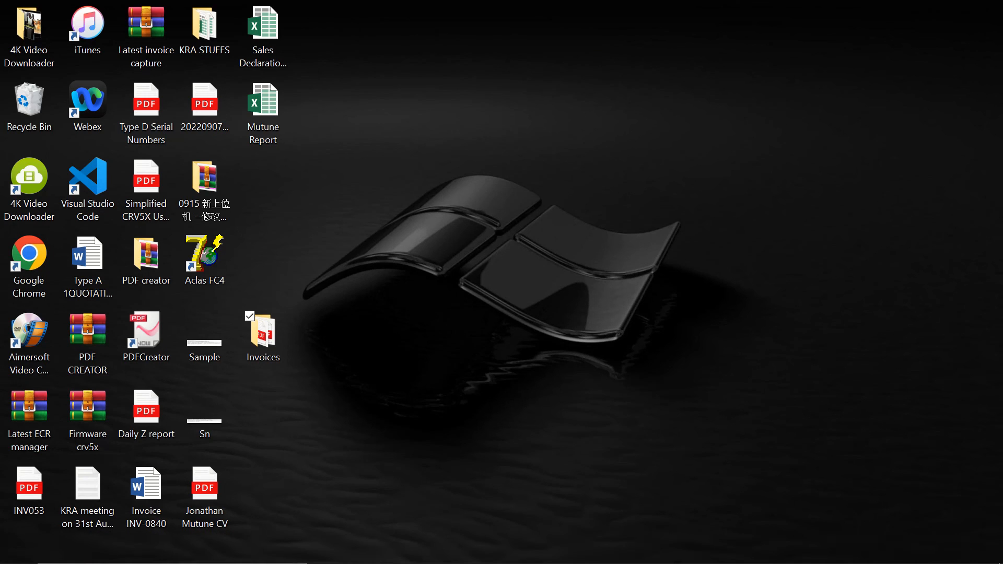
- Check the invoice in the FOR SIGN folder, then reopen the FC4 window from the system tray
{"action": "left_click", "coordinate": [402, 549]}
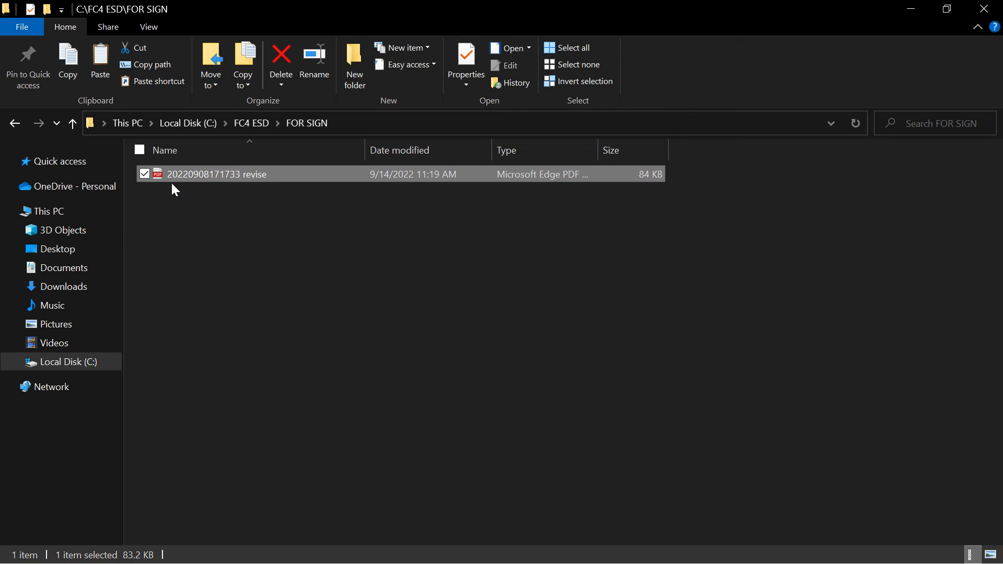
{"action": "left_click", "coordinate": [912, 9]}
{"action": "left_click", "coordinate": [588, 555]}
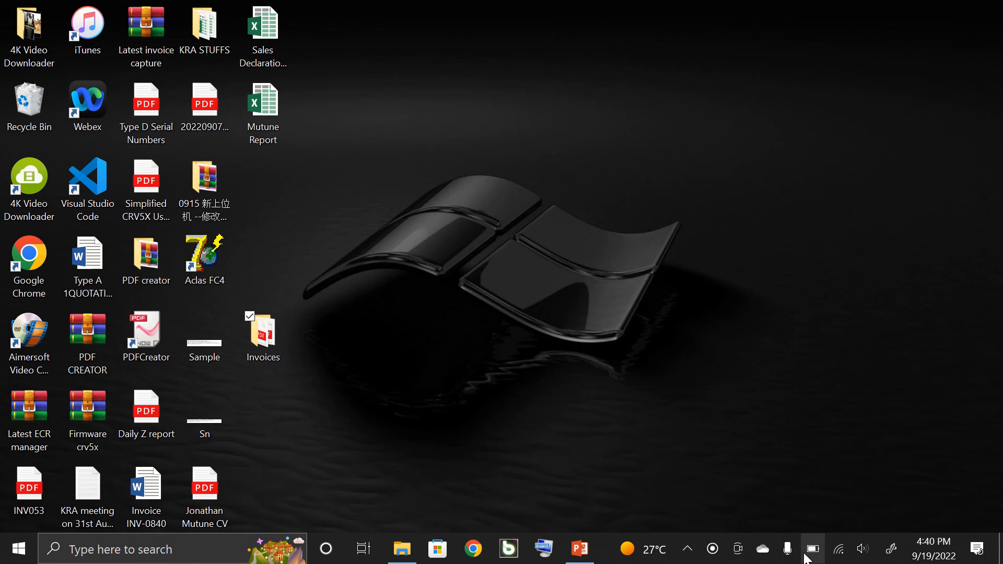
{"action": "left_click", "coordinate": [688, 555]}
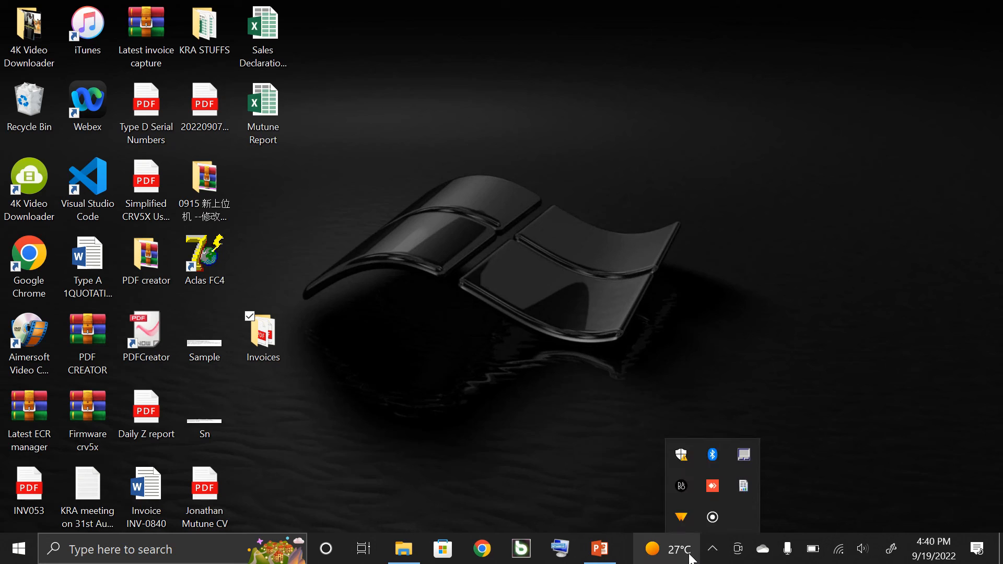
{"action": "left_click", "coordinate": [744, 481]}
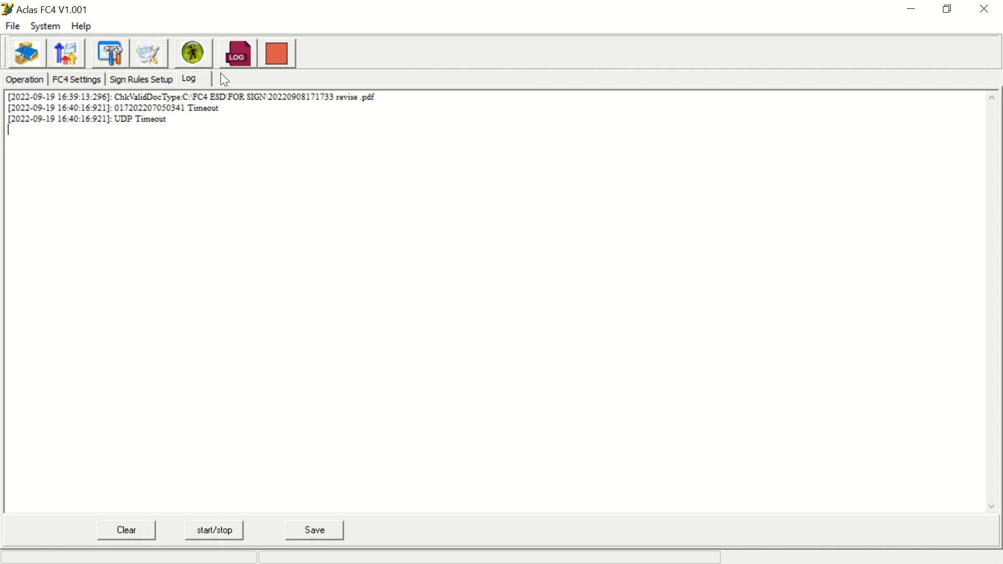
- Stop the running signing task and confirm stopping it
{"action": "left_click", "coordinate": [280, 54]}
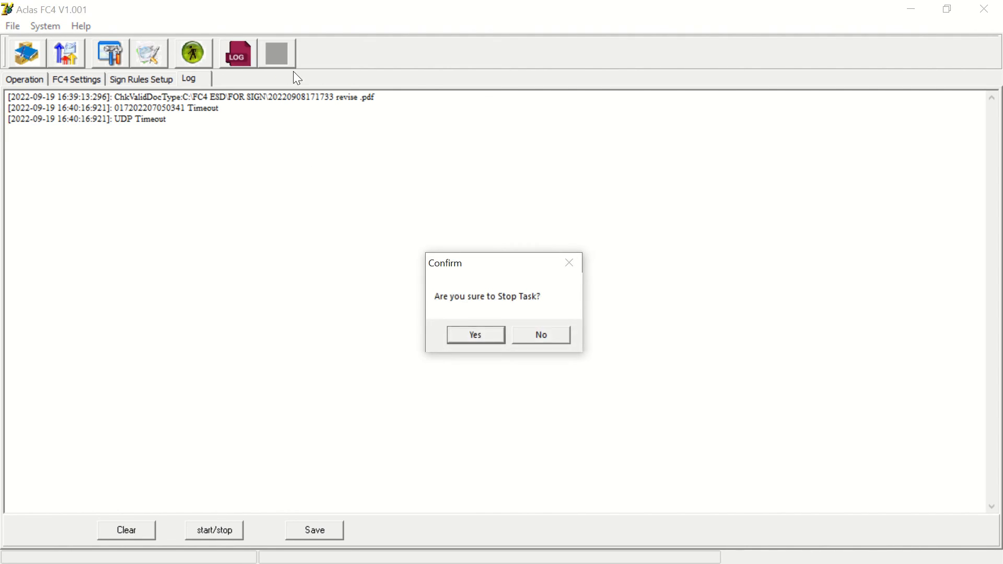
{"action": "left_click", "coordinate": [468, 337]}
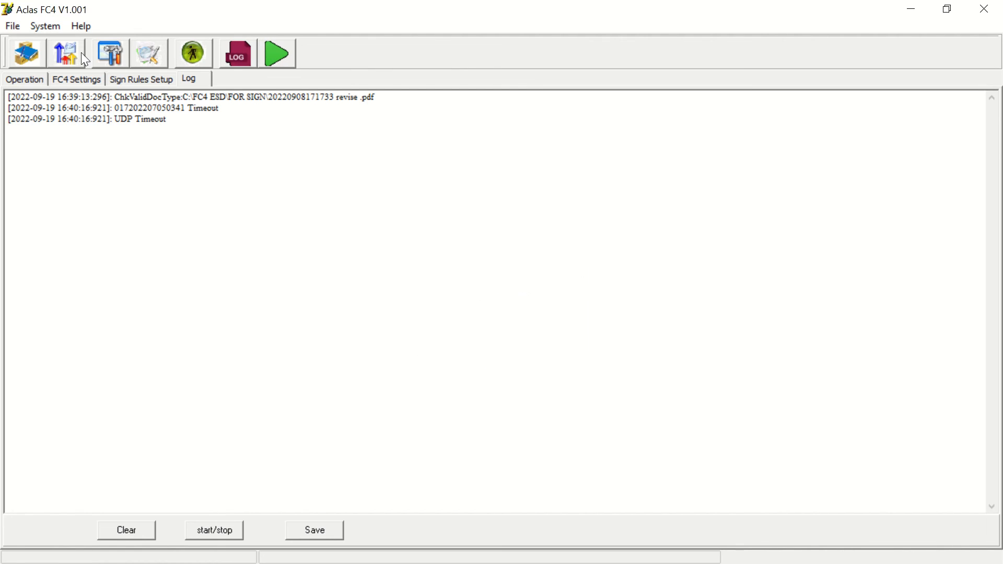
- Run Test Connection twice for the UDP device on the General settings page, dismissing each error dialog
{"action": "left_click", "coordinate": [46, 27]}
{"action": "left_click", "coordinate": [73, 65]}
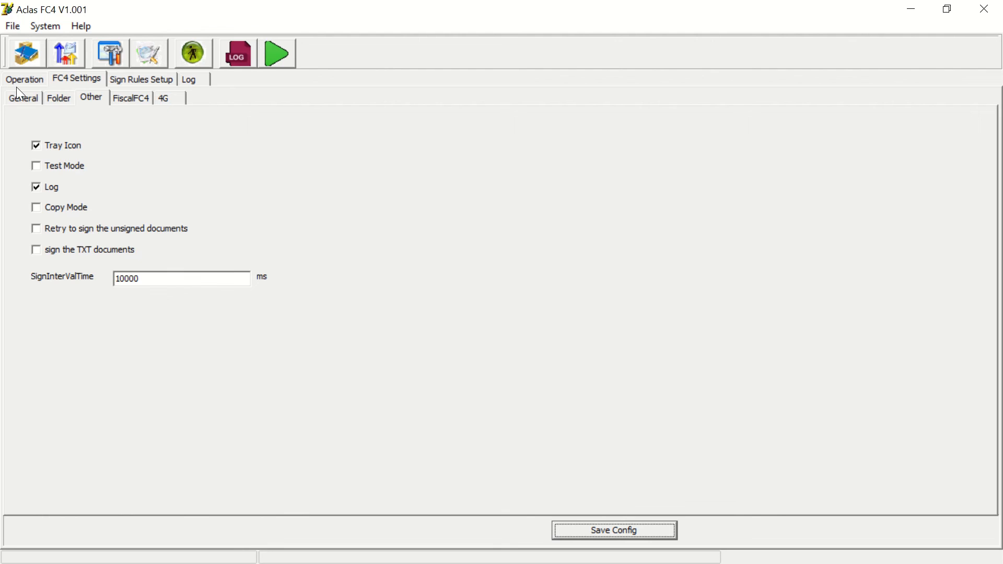
{"action": "left_click", "coordinate": [30, 97]}
{"action": "left_click", "coordinate": [493, 408]}
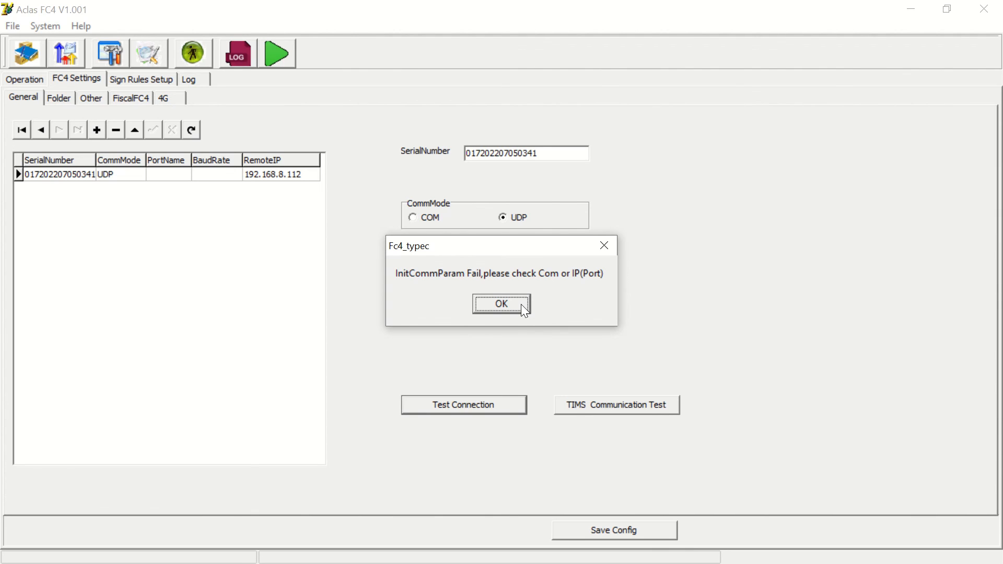
{"action": "left_click", "coordinate": [494, 309]}
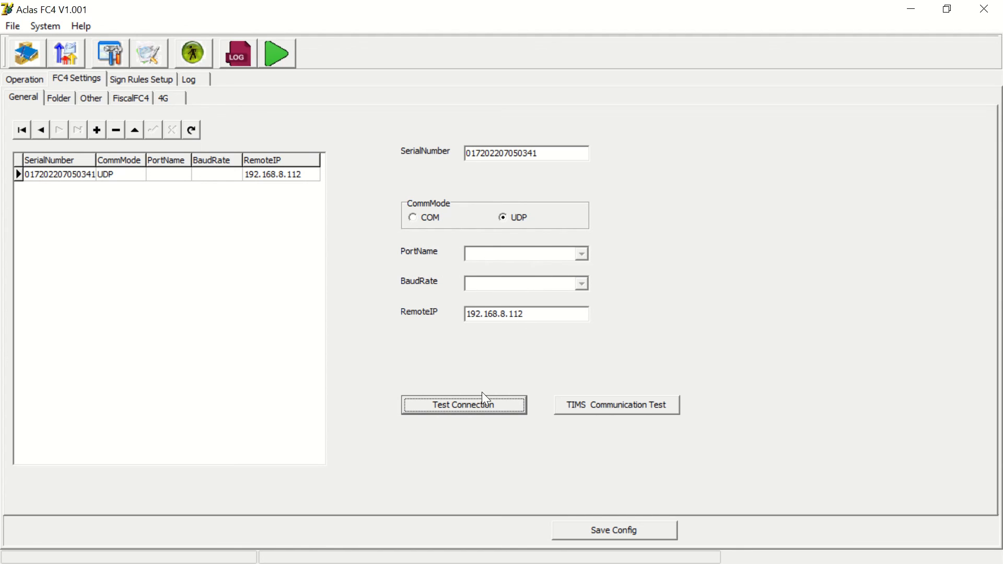
{"action": "left_click", "coordinate": [473, 410]}
{"action": "left_click", "coordinate": [509, 312]}
- Return to the log view, stop the signing task and confirm
{"action": "left_click", "coordinate": [188, 79]}
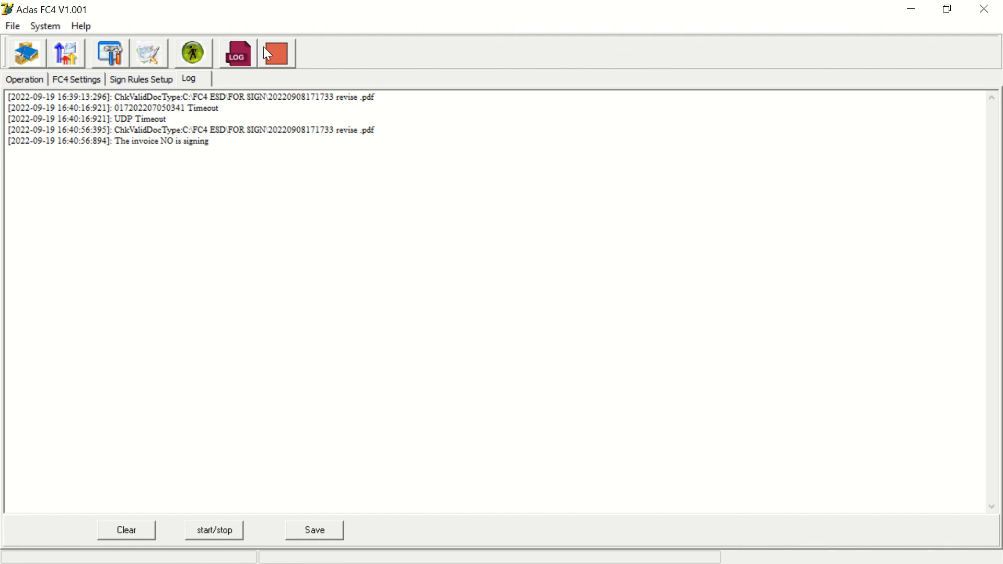
{"action": "left_click", "coordinate": [277, 52]}
{"action": "left_click", "coordinate": [476, 335]}
- Minimize FC4, paste the invoice PDF again into the empty FOR SIGN folder, and minimize Explorer
{"action": "left_click", "coordinate": [909, 9]}
{"action": "left_click", "coordinate": [412, 561]}
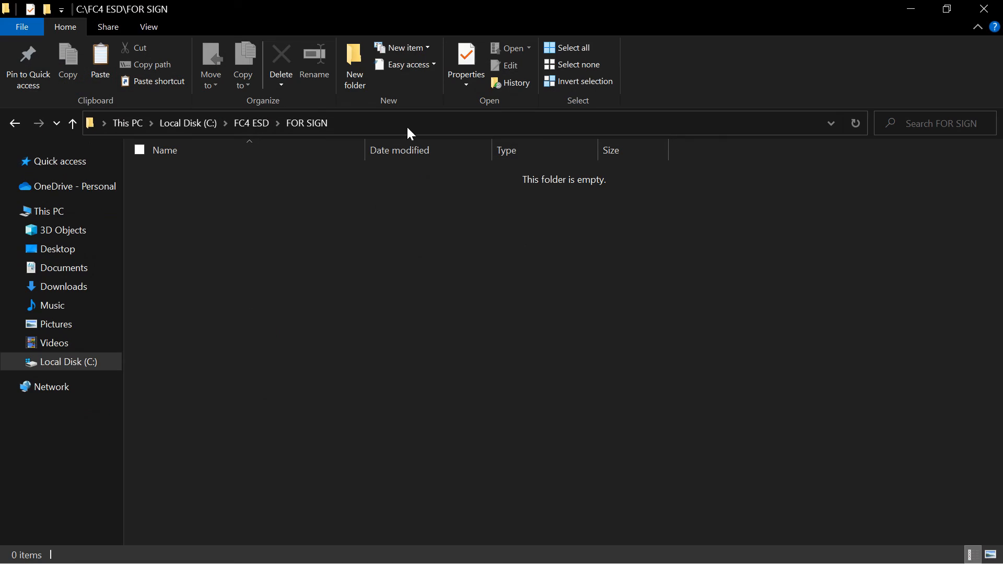
{"action": "left_click", "coordinate": [100, 60]}
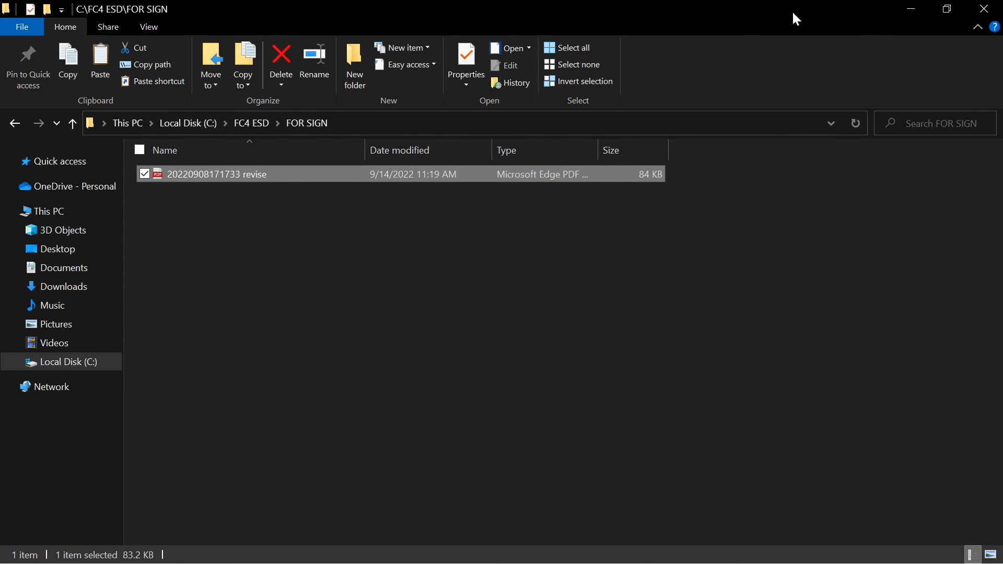
{"action": "left_click", "coordinate": [909, 9]}
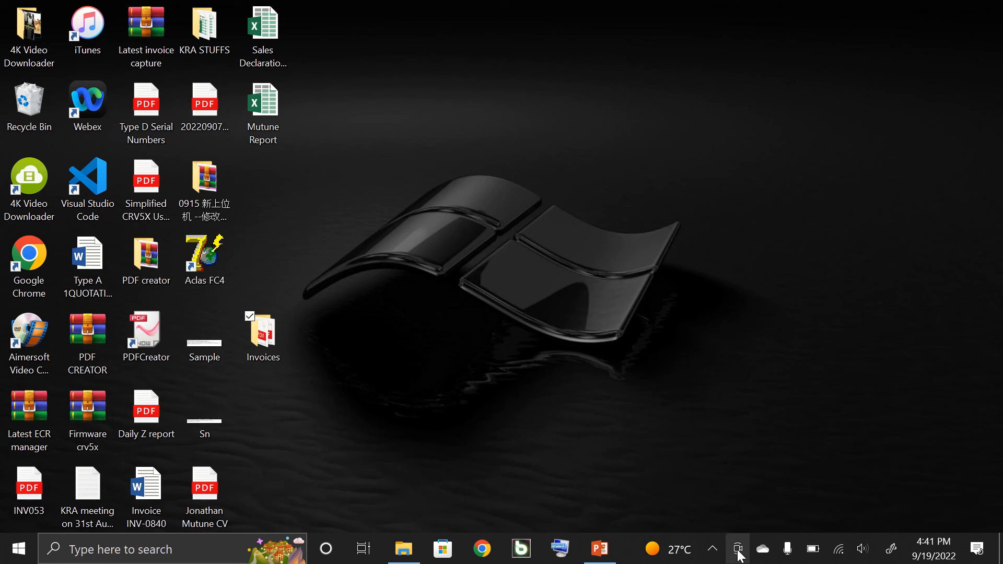
- Reopen FC4 from the system tray, start the signing service, and decline the stop-task prompt
{"action": "left_click", "coordinate": [713, 548]}
{"action": "double_click", "coordinate": [740, 482]}
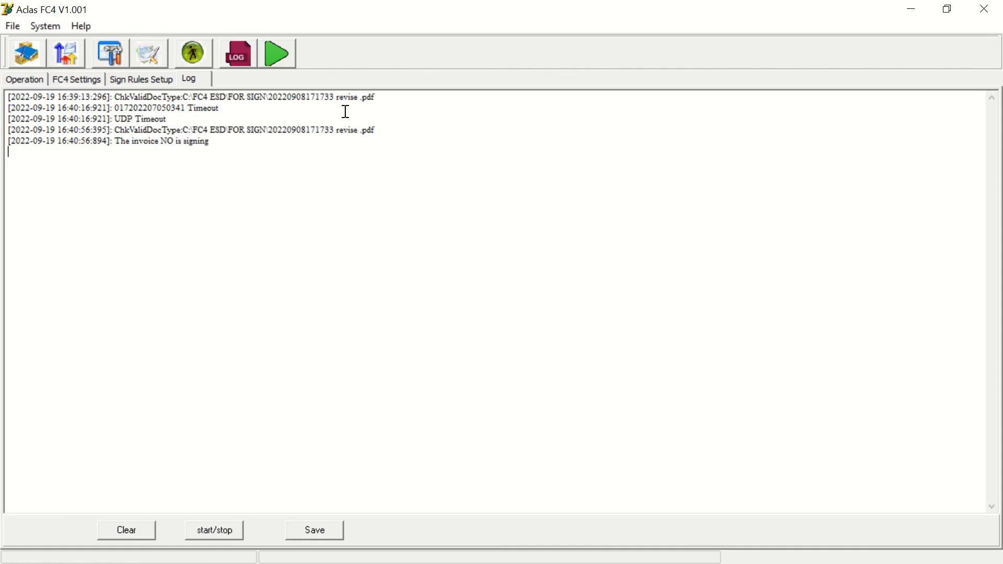
{"action": "left_click", "coordinate": [278, 52]}
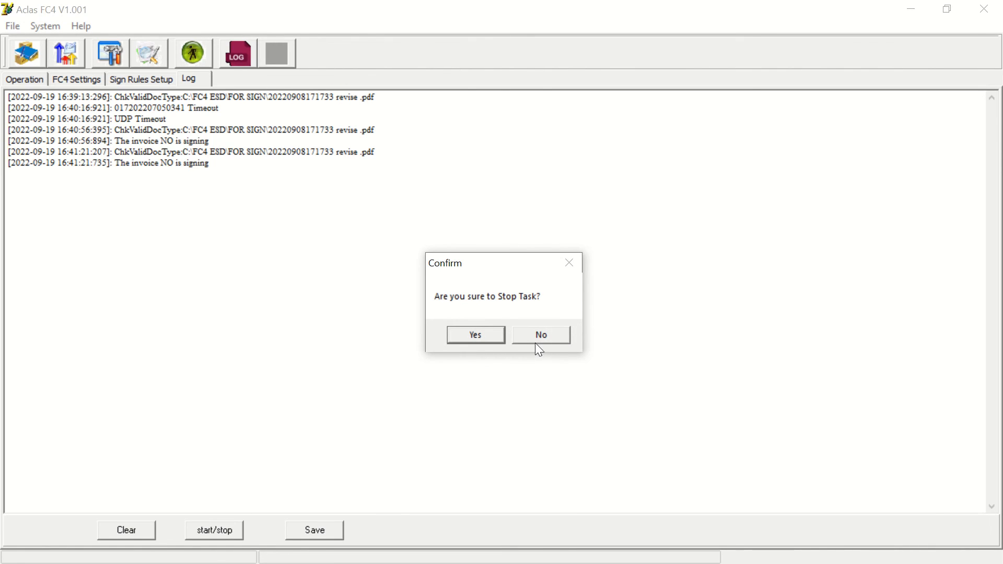
{"action": "left_click", "coordinate": [553, 337]}
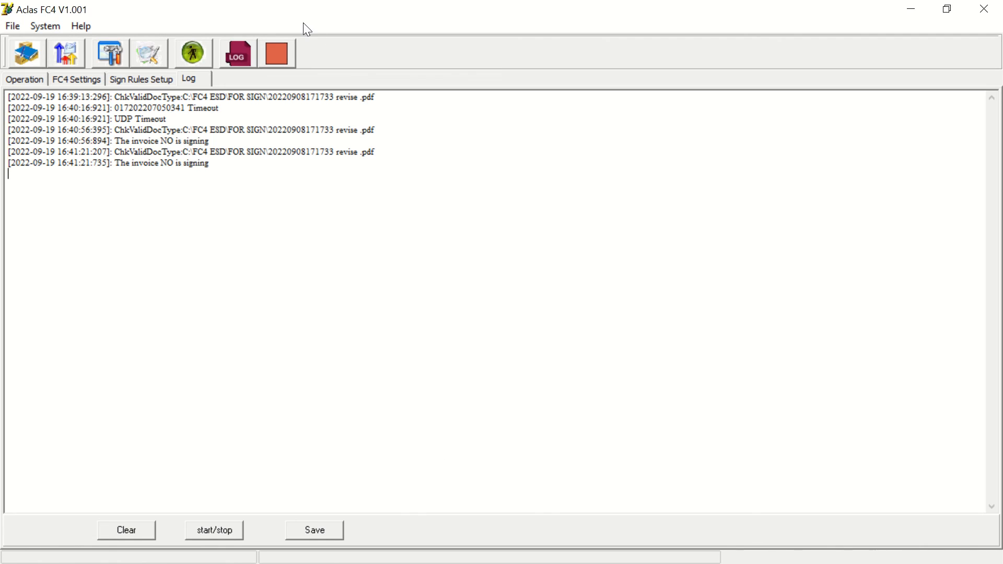
- Stop the signing task and confirm stopping it
{"action": "left_click", "coordinate": [276, 54]}
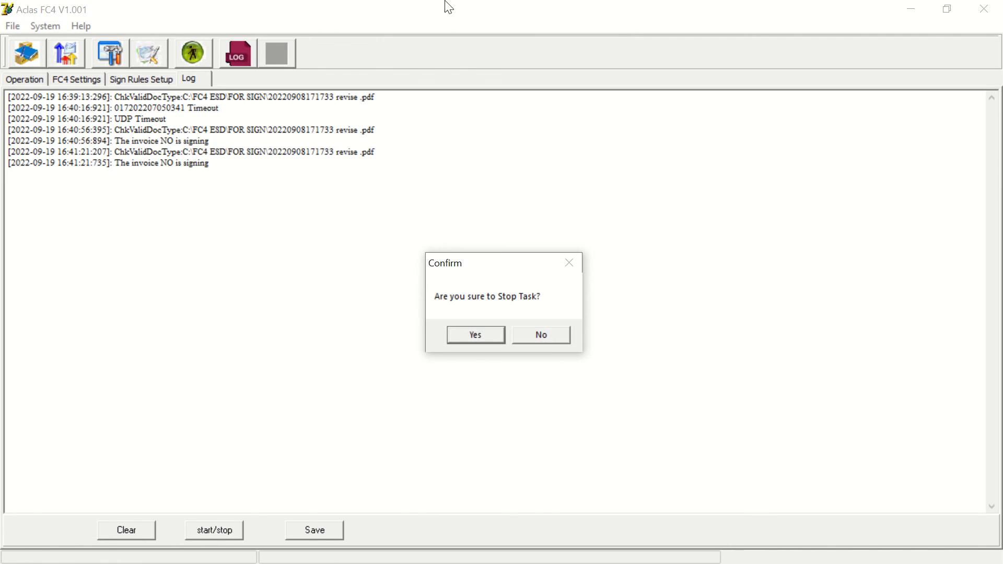
{"action": "left_click", "coordinate": [474, 335]}
{"action": "mouse_move", "coordinate": [443, 7]}
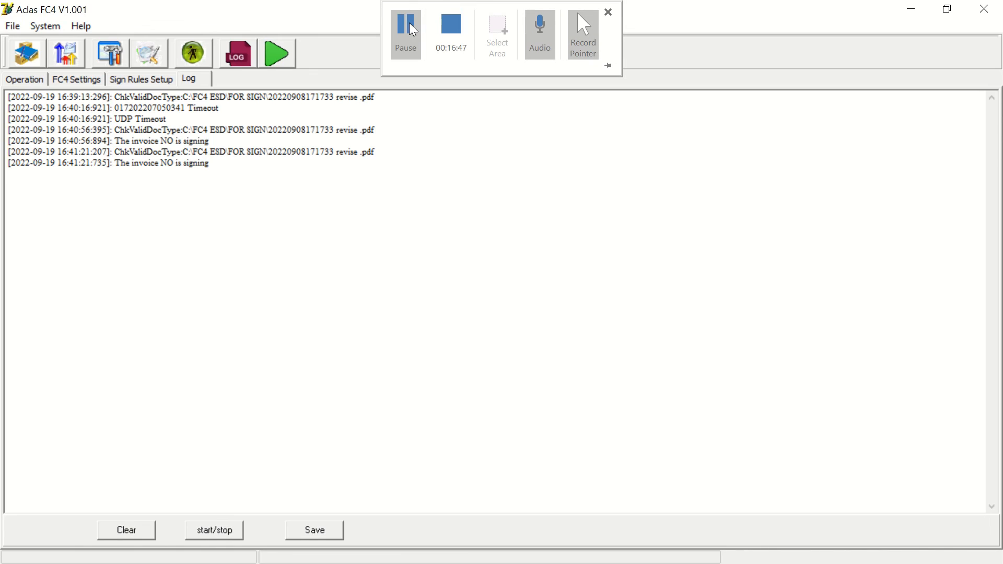